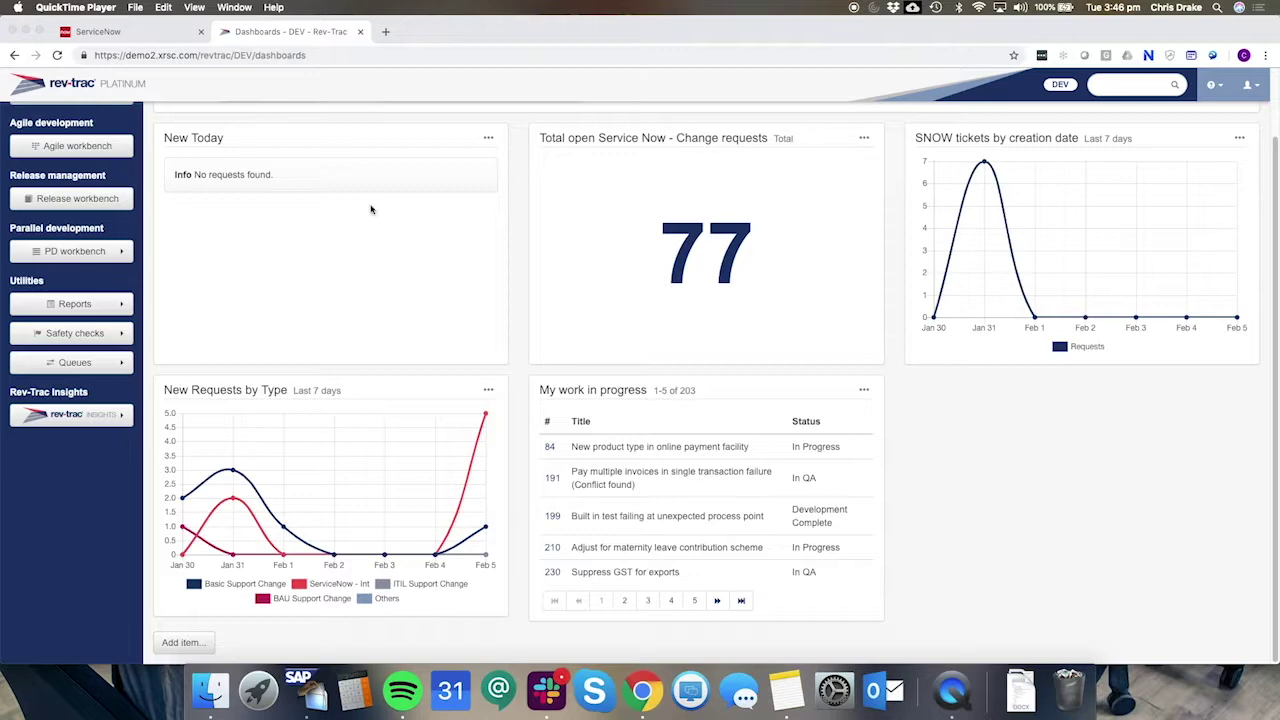
# Switch to ServiceNow and review the Rev-Trac Integration configuration for the Change Request table.
pyautogui.click(120, 32)
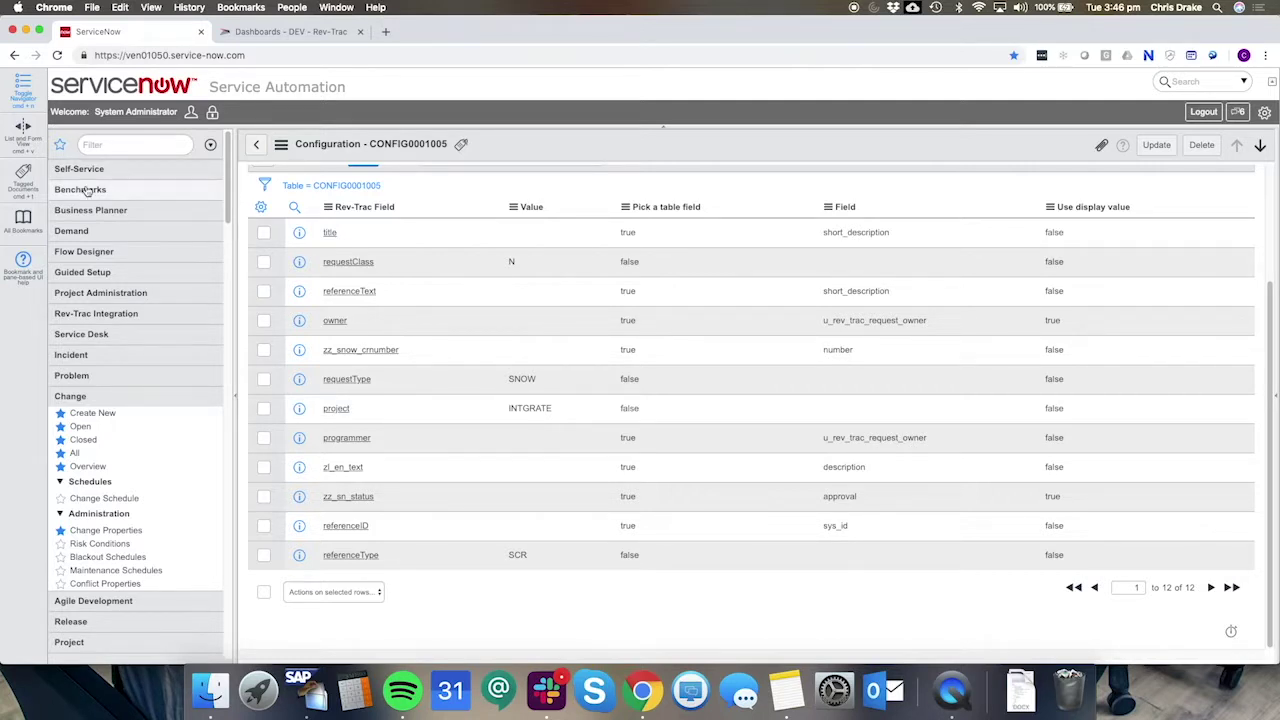
pyautogui.click(104, 315)
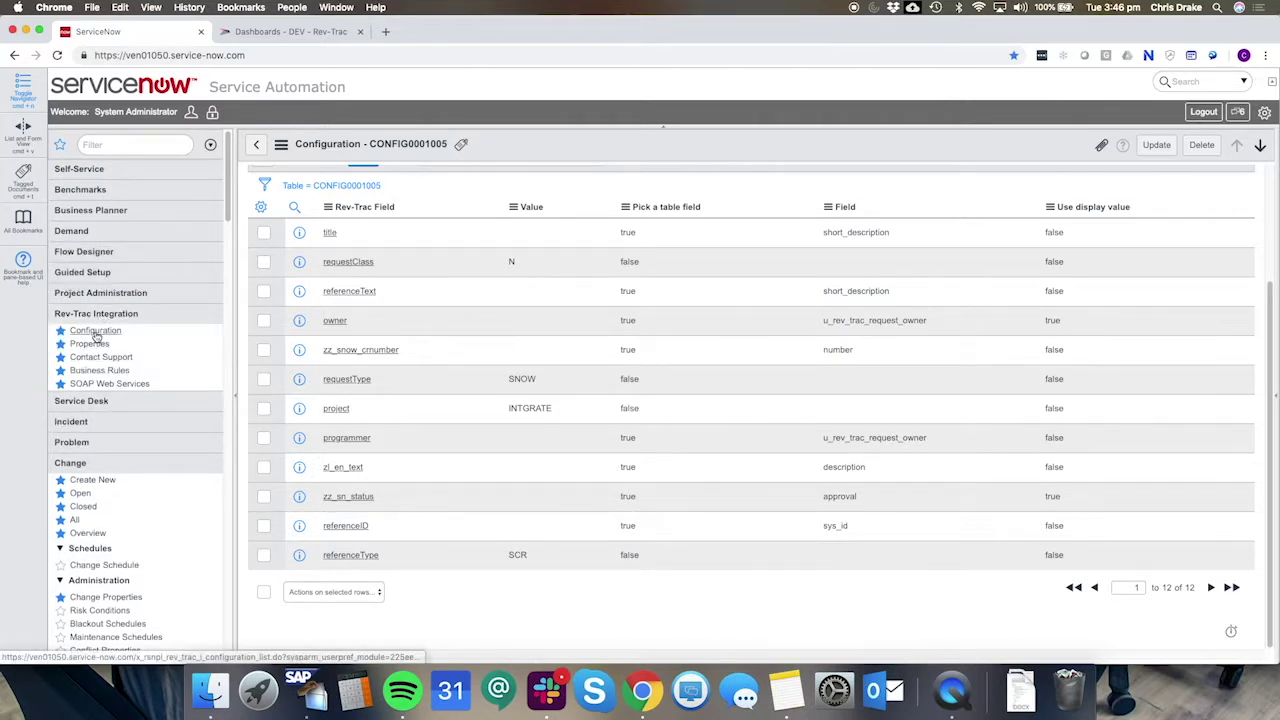
pyautogui.click(95, 331)
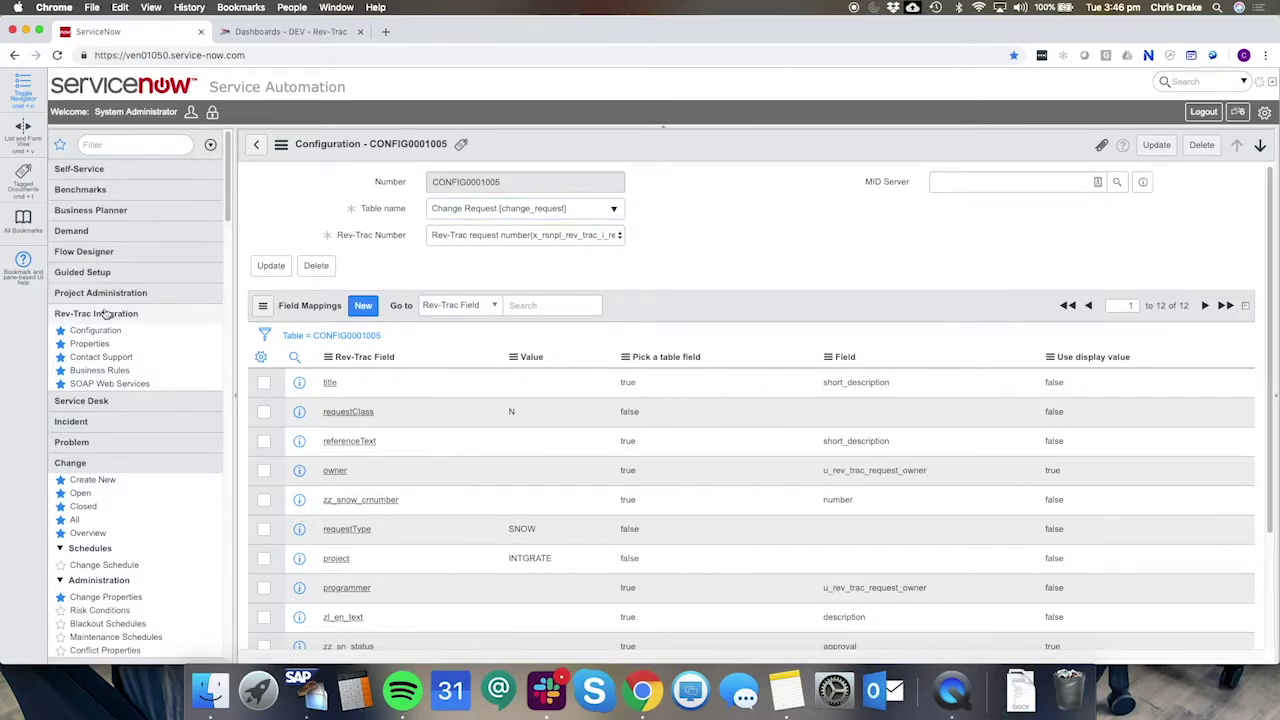
pyautogui.click(105, 314)
# Create a new change request with the short description "Payroll parental leave exemption flag".
pyautogui.scroll(-3, 98, 300)
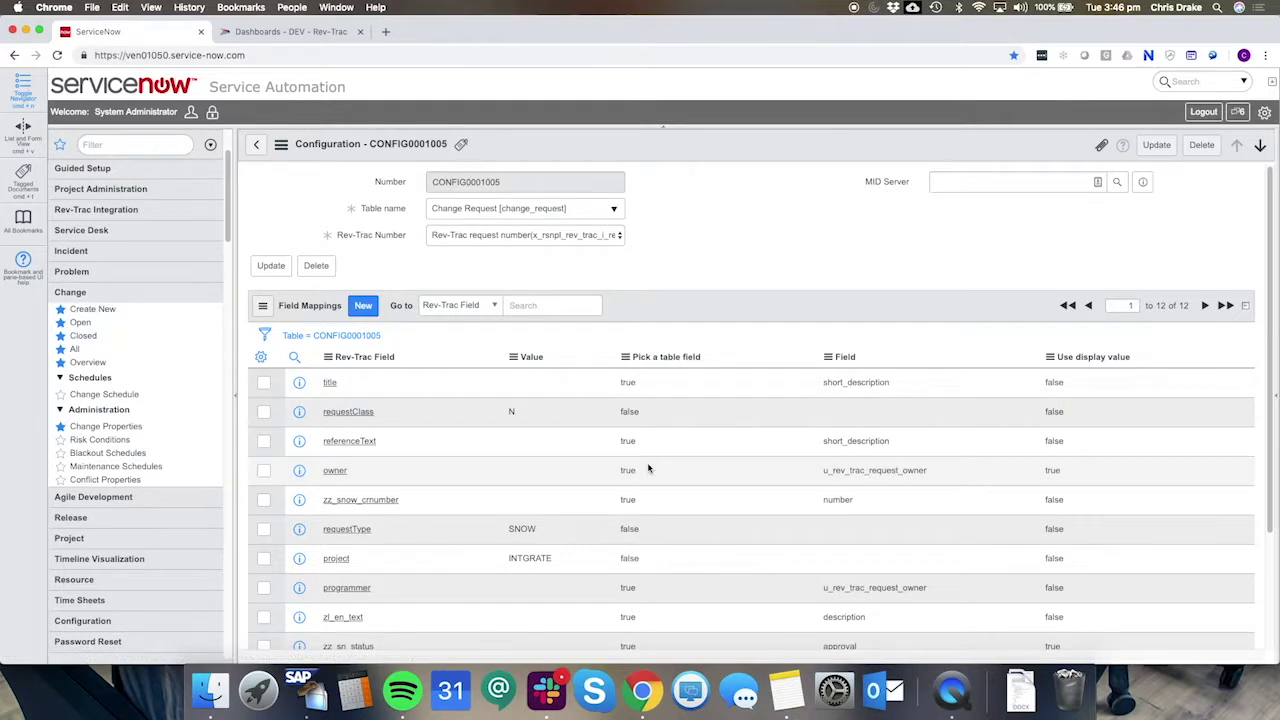
pyautogui.click(99, 311)
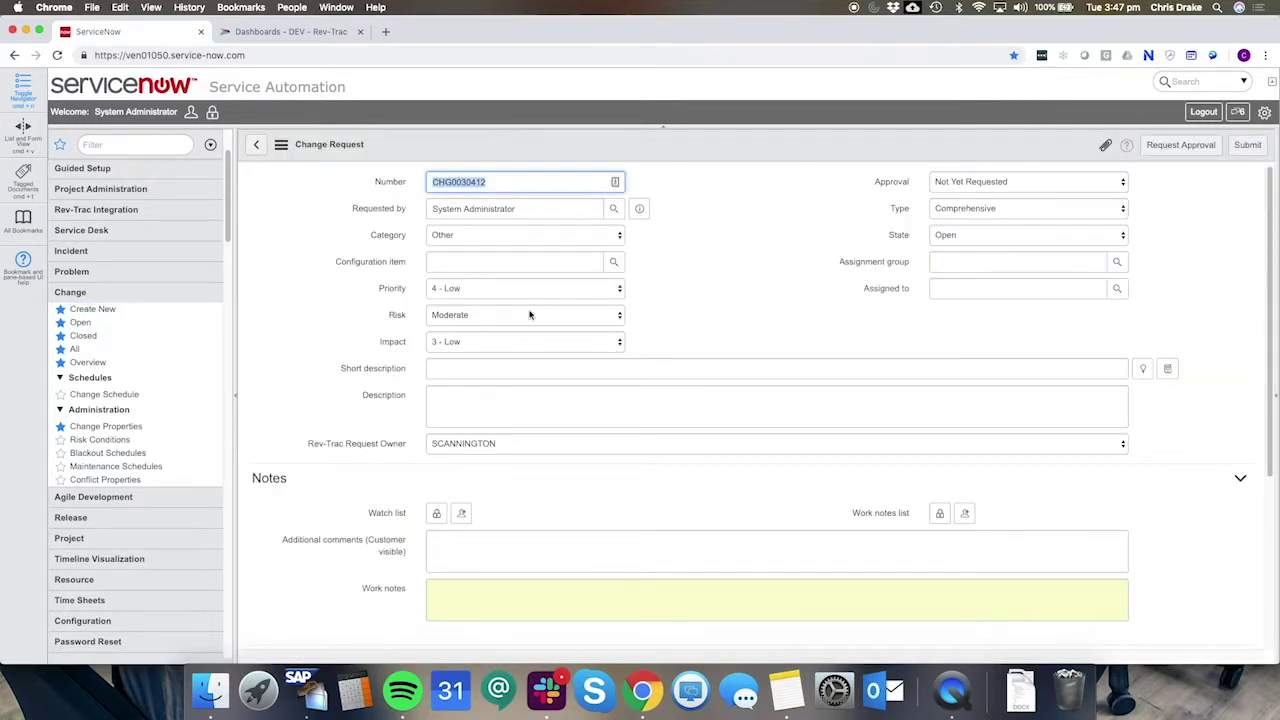
pyautogui.click(501, 367)
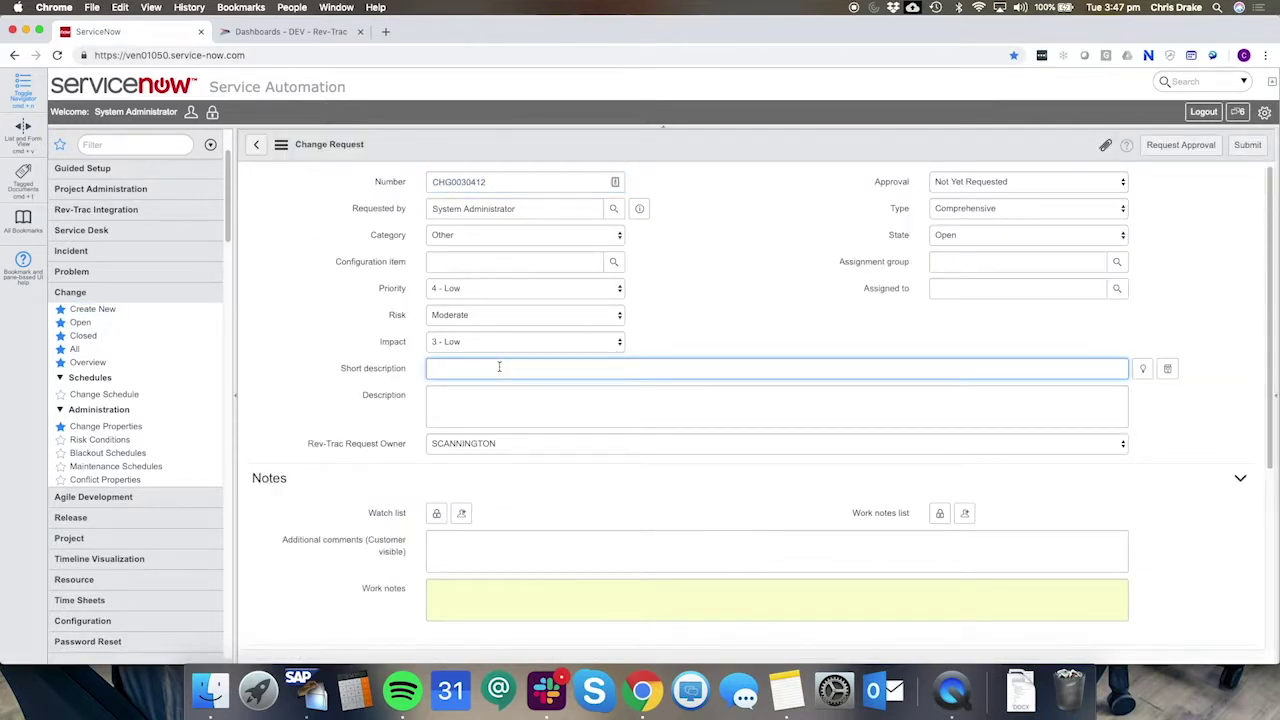
pyautogui.write('Payroll parental leave exemption flag')
pyautogui.moveTo(434, 372); pyautogui.dragTo(600, 369)
pyautogui.click(592, 367)
# Set the Rev-Trac Request Owner to the responsible person's user ID and request approval for the change.
pyautogui.click(590, 450)
pyautogui.click(477, 386)
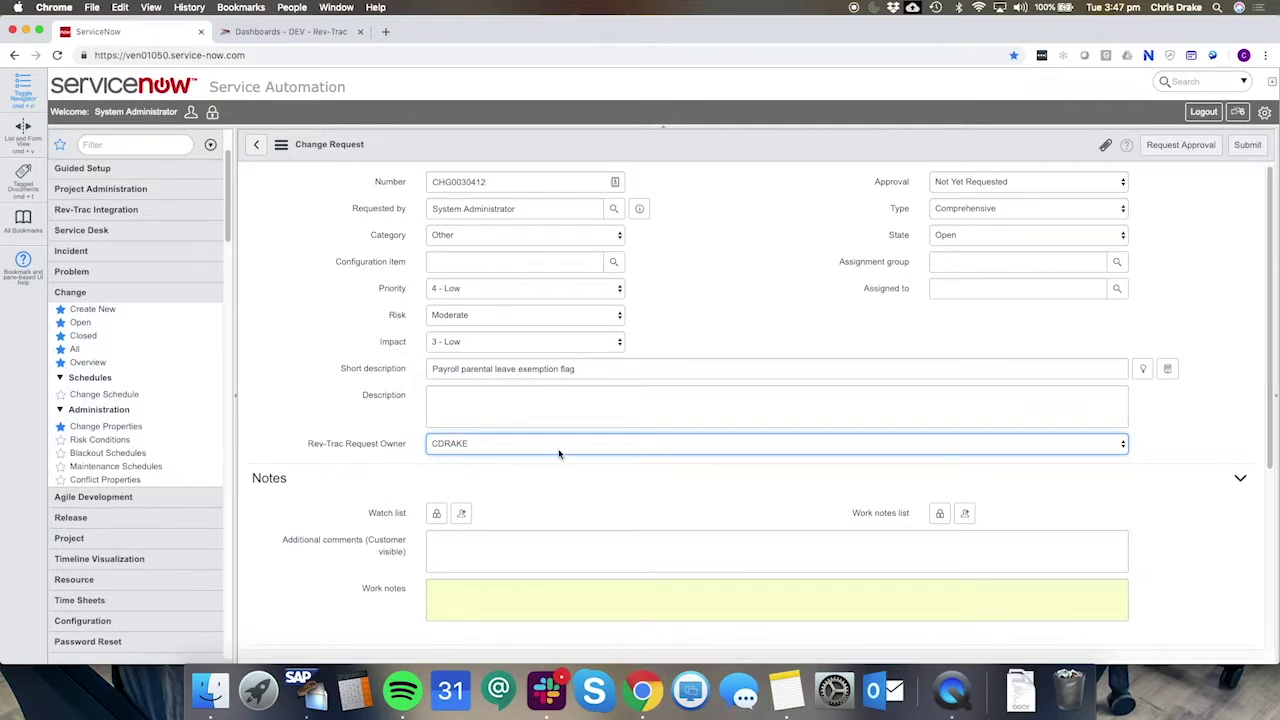
pyautogui.click(1167, 148)
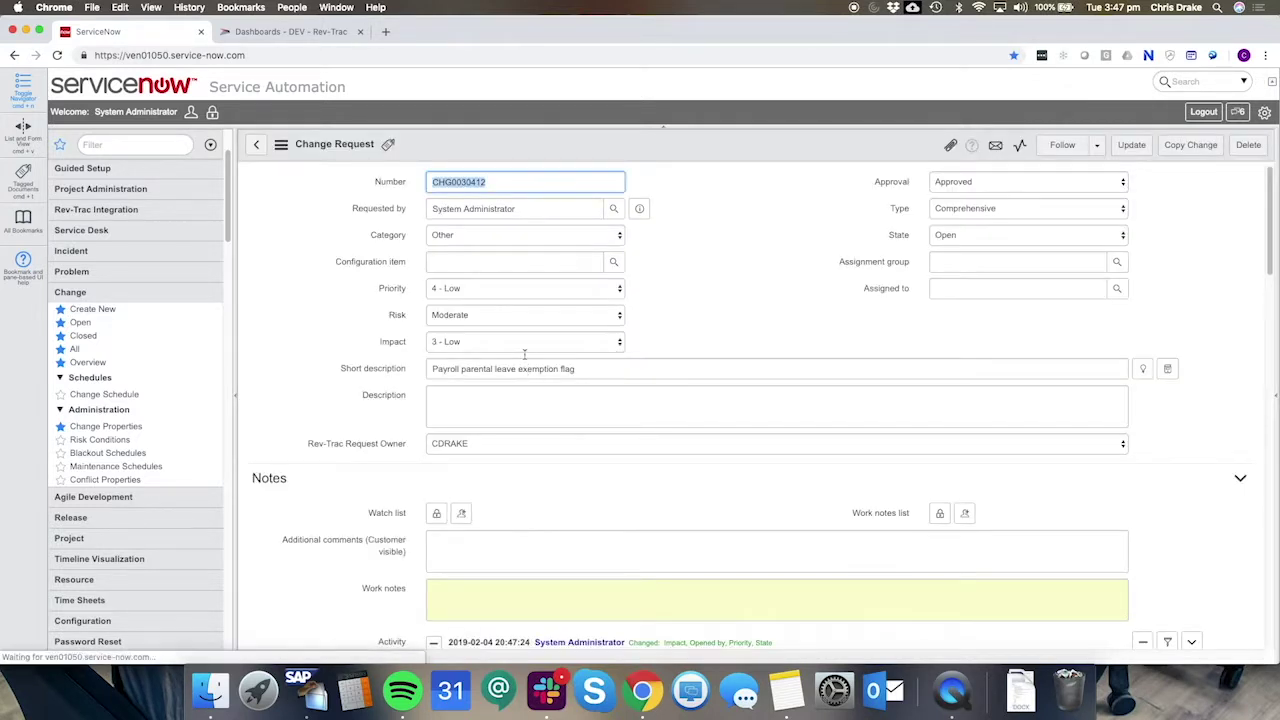
# Switch to the Rev-Trac dashboard, refresh it and open the new request "Payroll parental leave exemption flag".
pyautogui.click(285, 32)
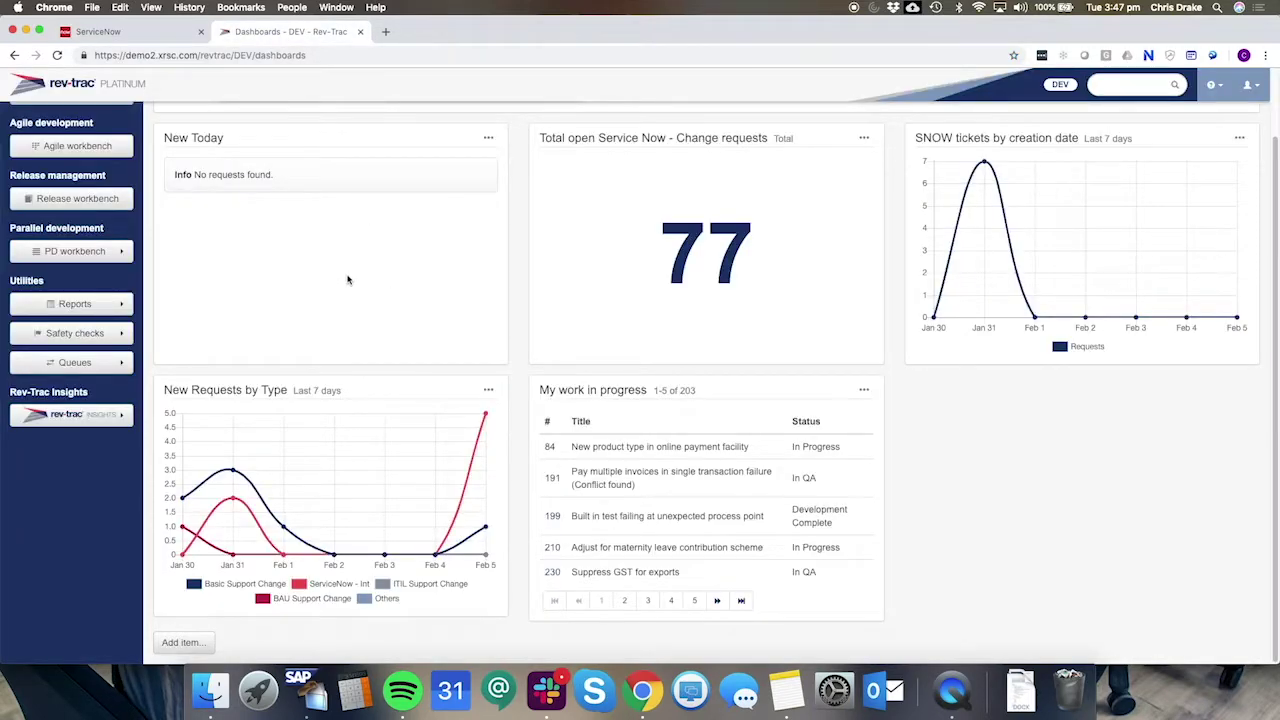
pyautogui.scroll(1, 366, 277)
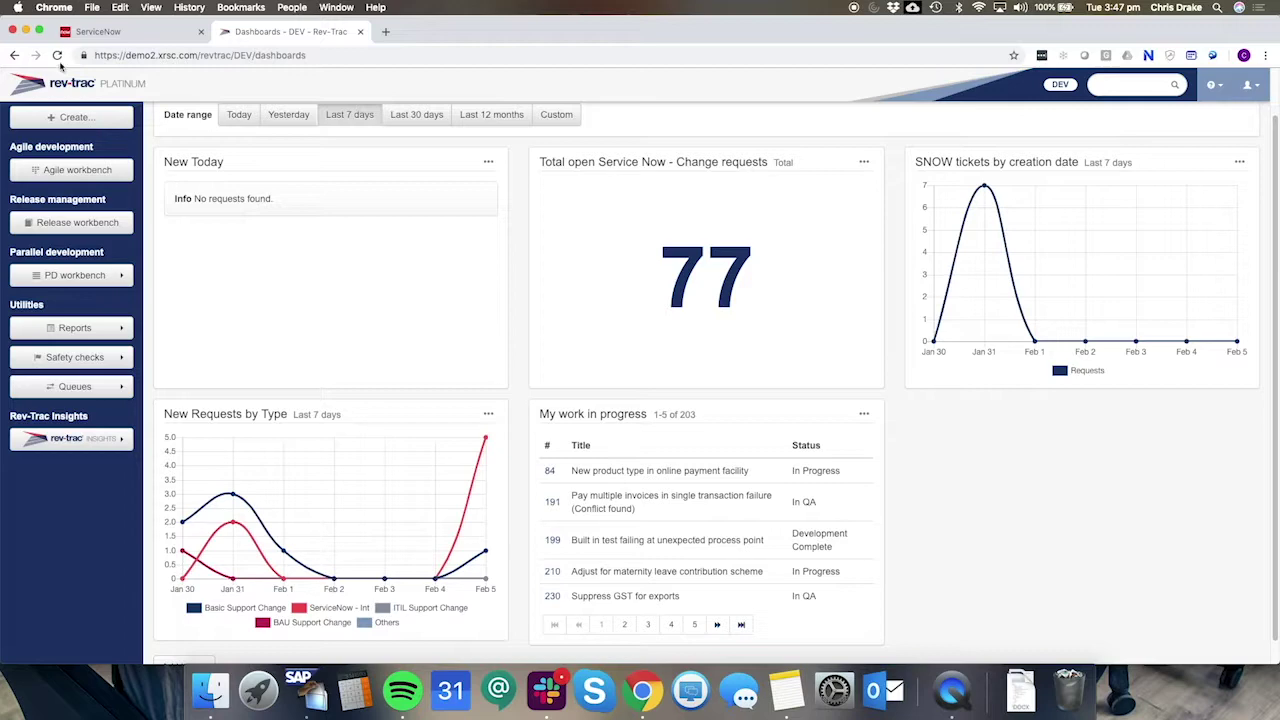
pyautogui.click(58, 55)
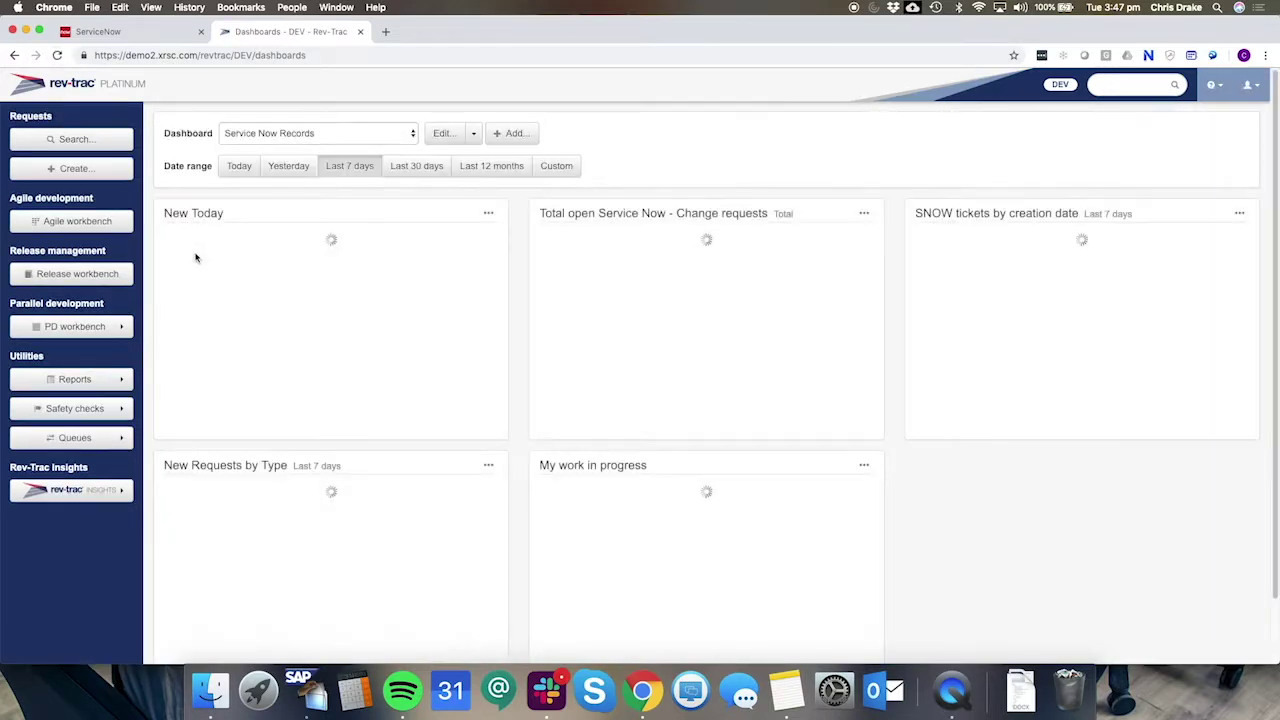
pyautogui.moveTo(213, 269); pyautogui.dragTo(369, 270)
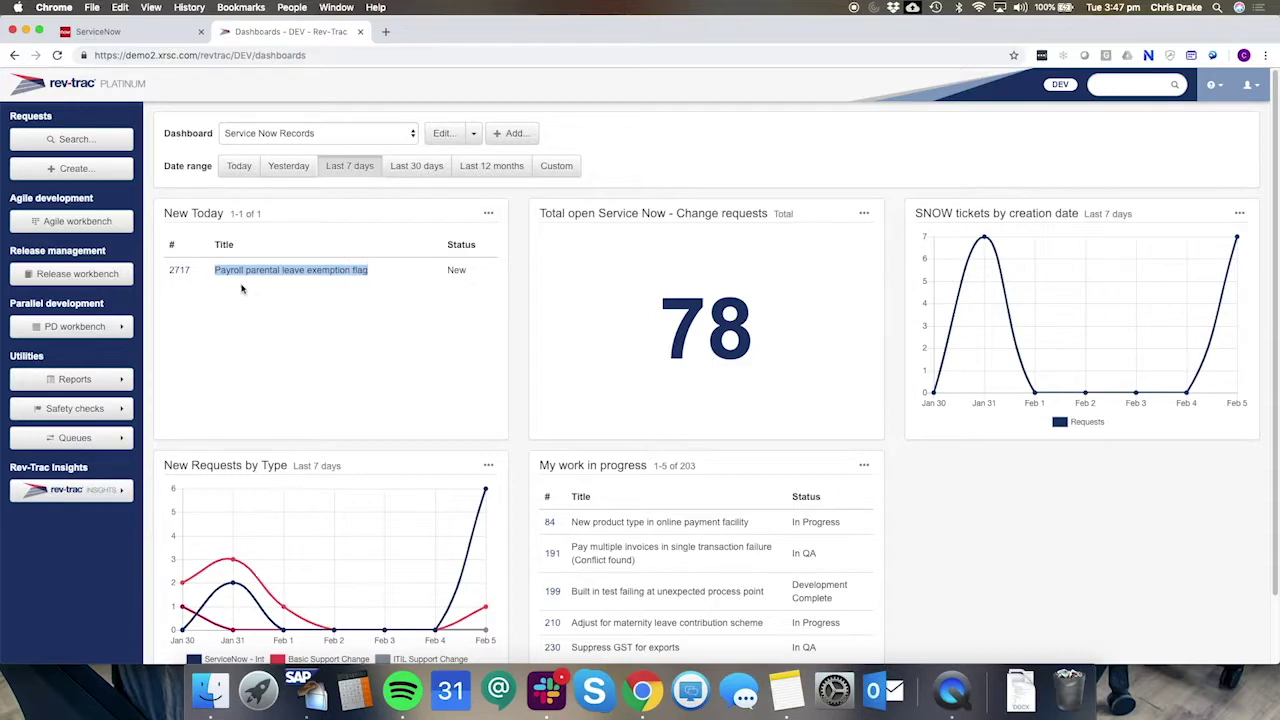
pyautogui.click(269, 272)
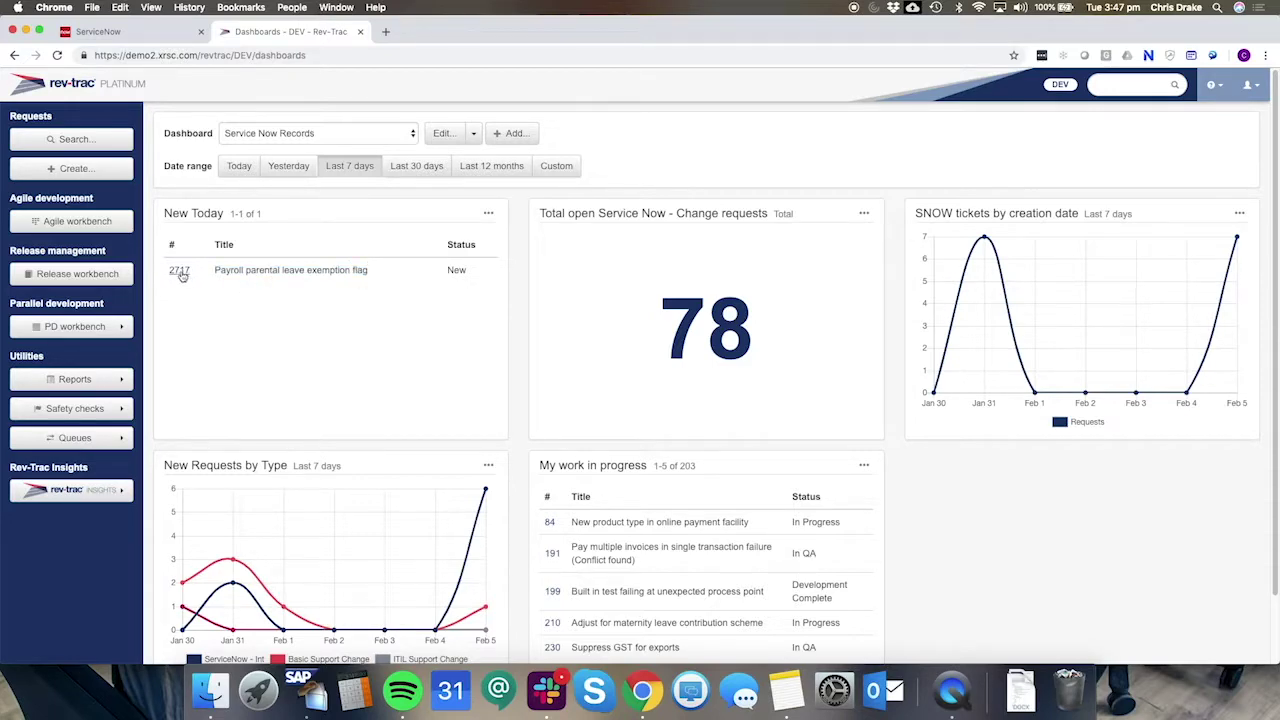
pyautogui.click(180, 271)
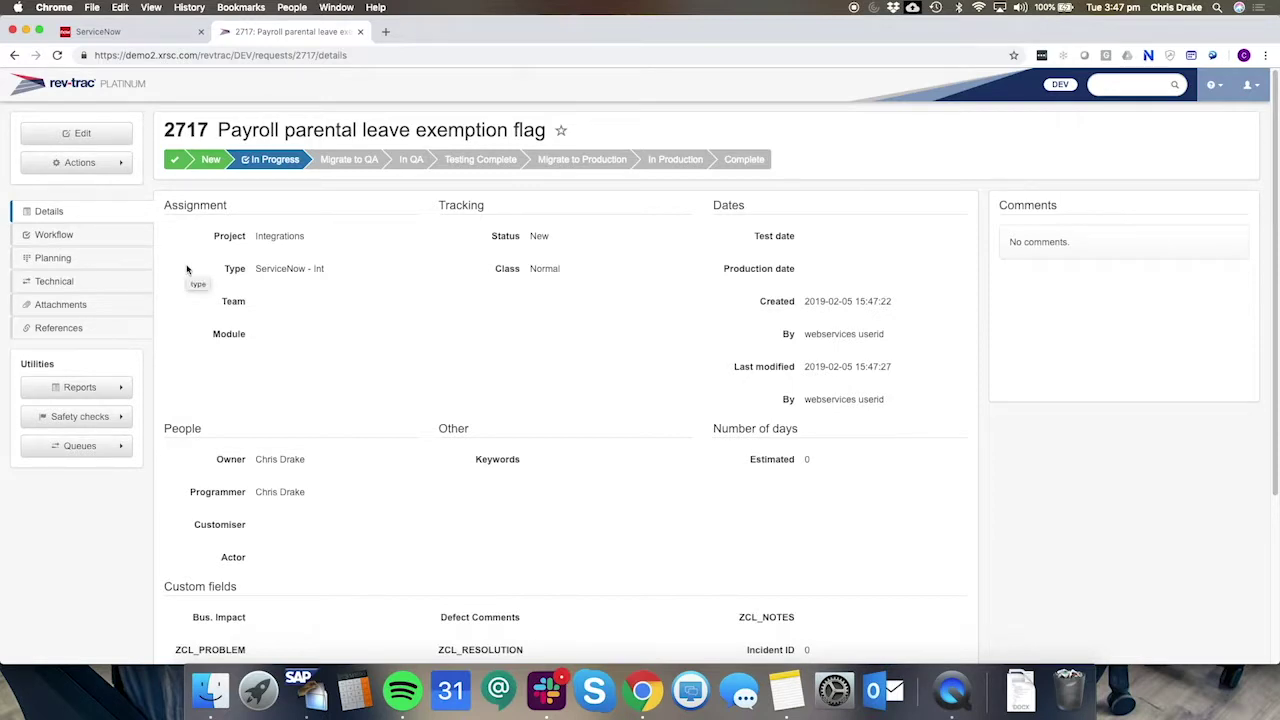
# Check the request's assigned programmer and move the request to the In Progress status.
pyautogui.moveTo(255, 491); pyautogui.dragTo(350, 497)
pyautogui.click(350, 497)
pyautogui.click(275, 163)
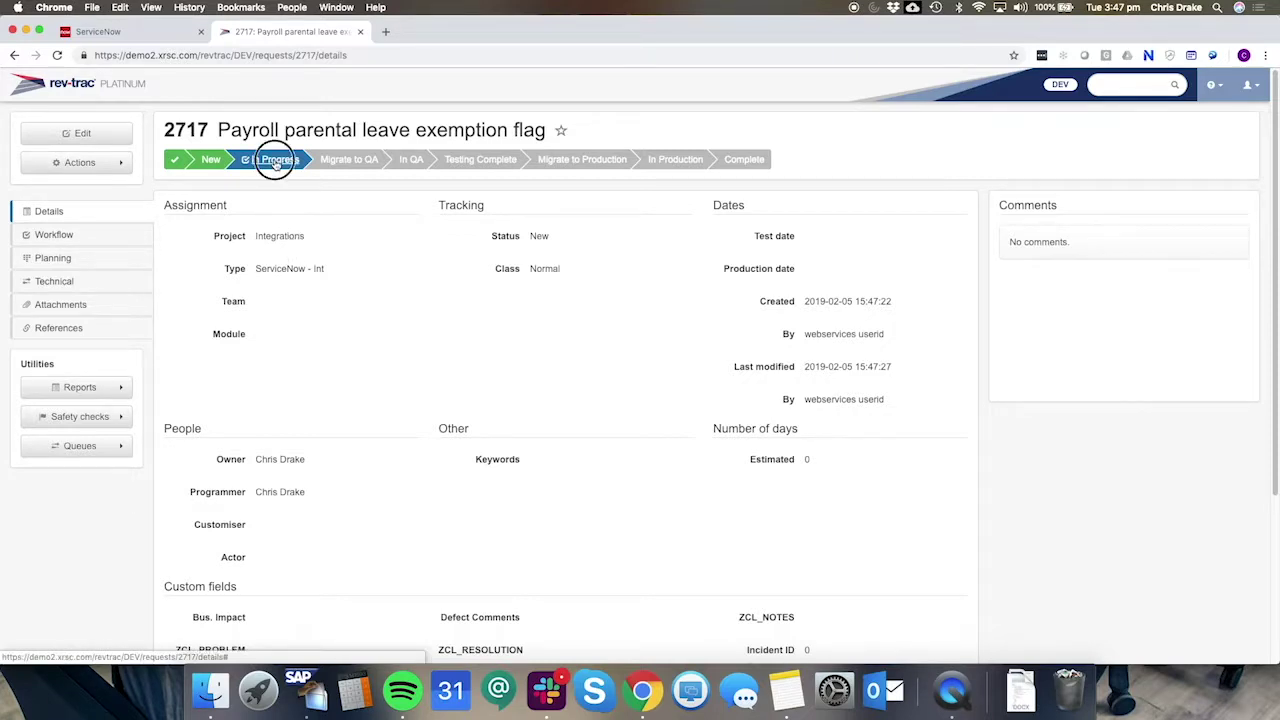
pyautogui.click(798, 298)
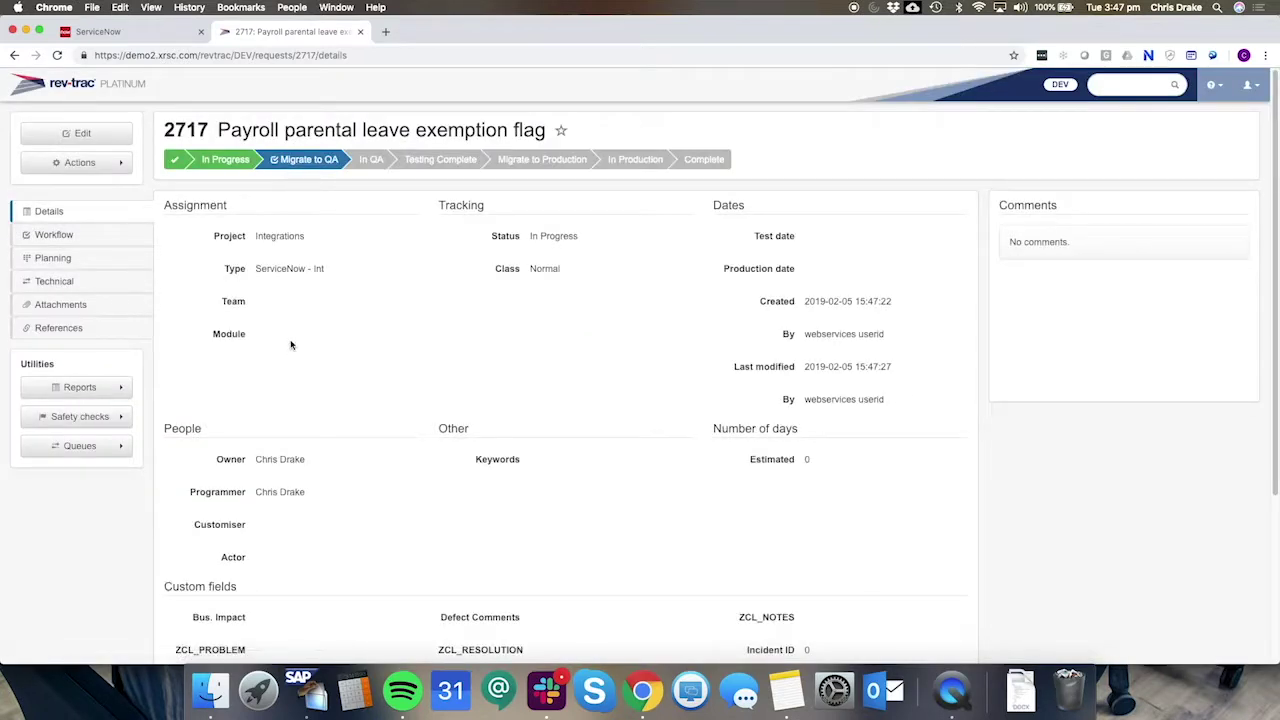
# Switch to SAP GUI, run transaction se38 and start creating the program Z_PAYROLL1.
pyautogui.click(298, 688)
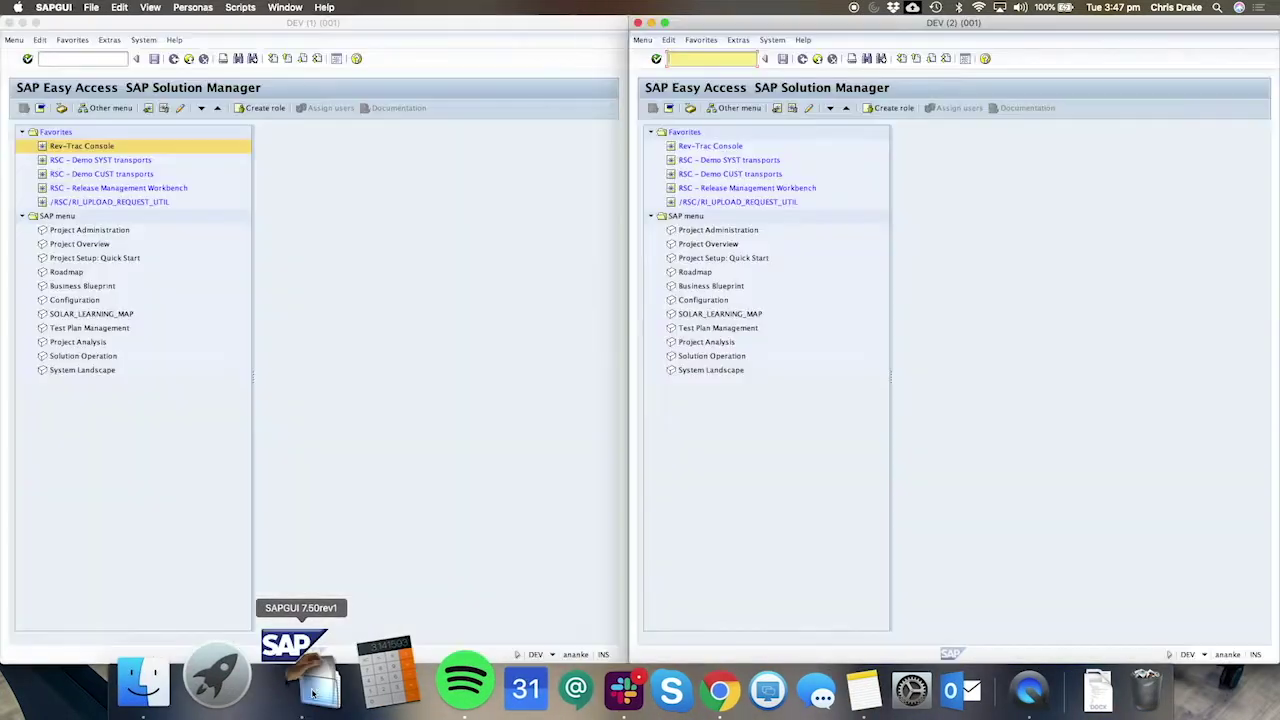
pyautogui.click(78, 58)
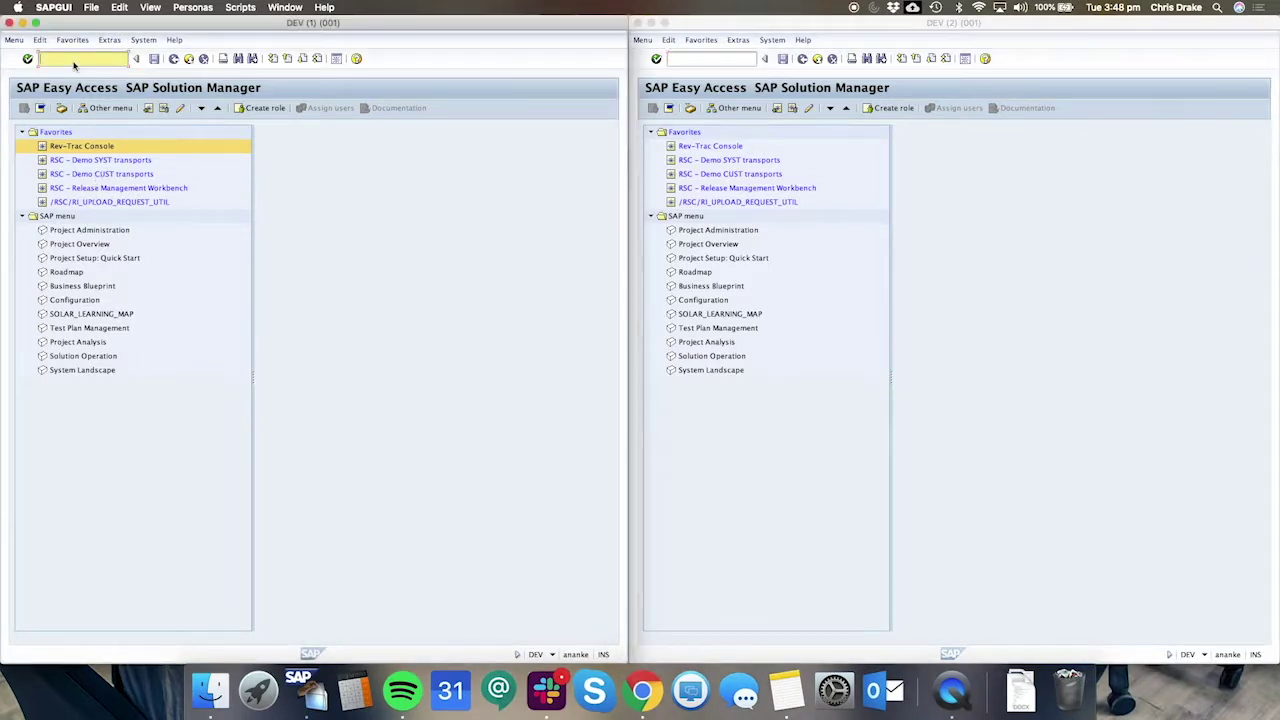
pyautogui.write('se38')
pyautogui.press('Return')
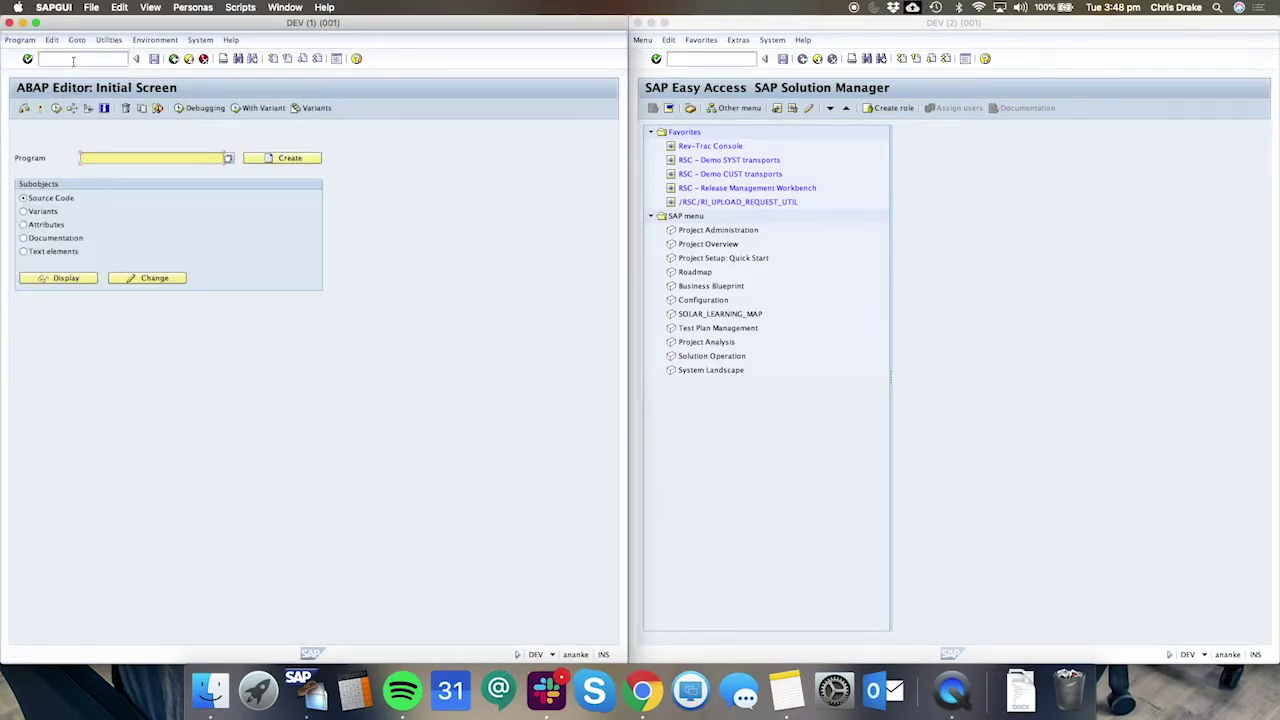
pyautogui.write('Z_PAYROLL1')
pyautogui.click(283, 158)
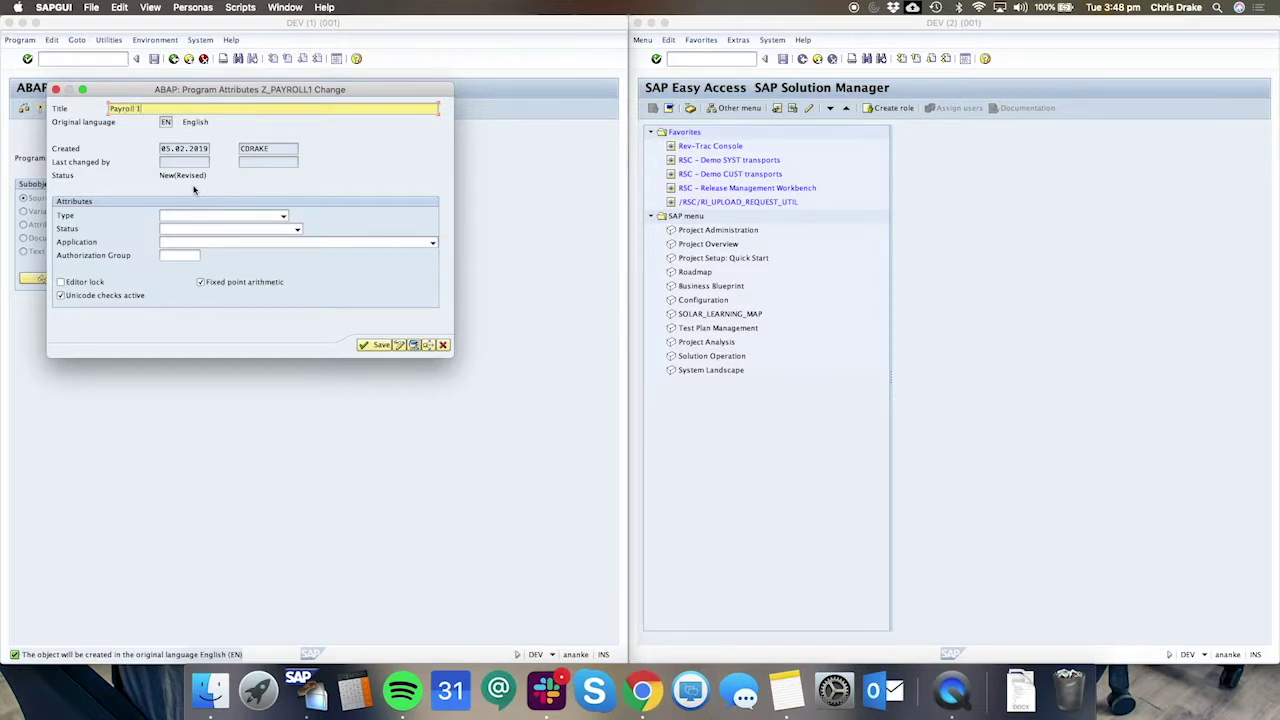
# Save the program attributes with title "Payroll 1" and type Executable program, assigning it to package ZDEV.
pyautogui.click(207, 215)
pyautogui.click(204, 229)
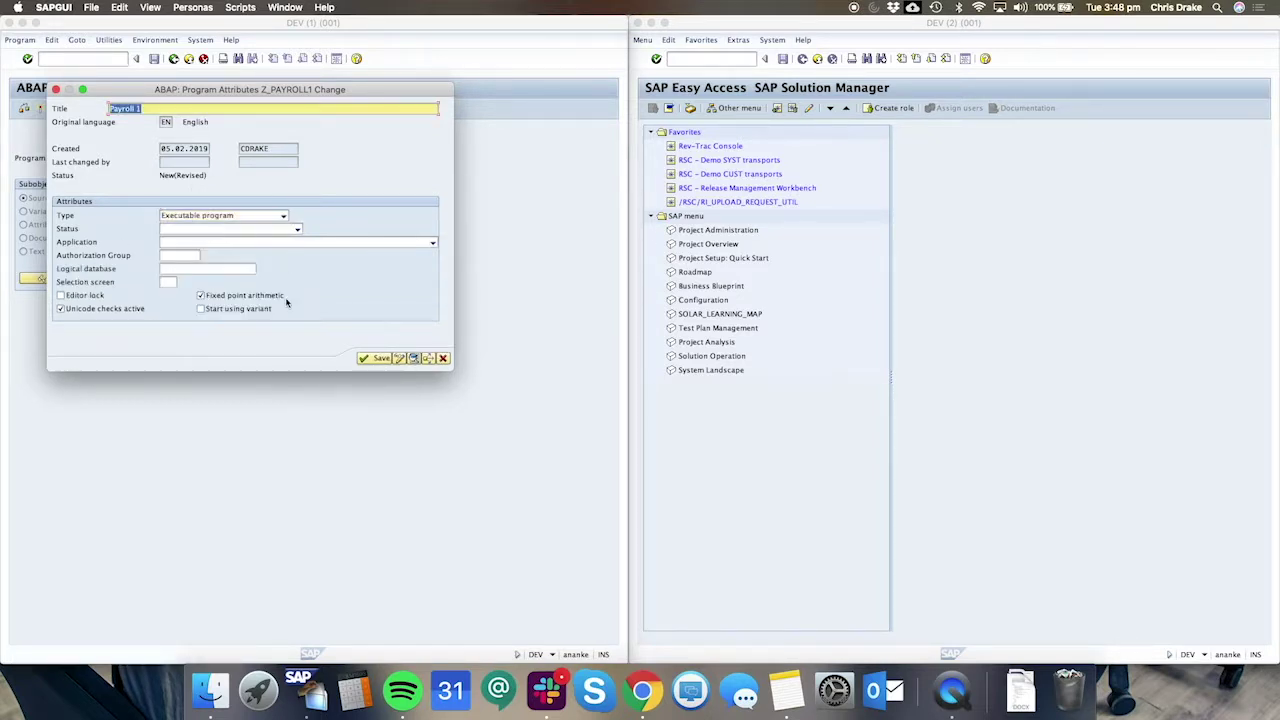
pyautogui.click(378, 358)
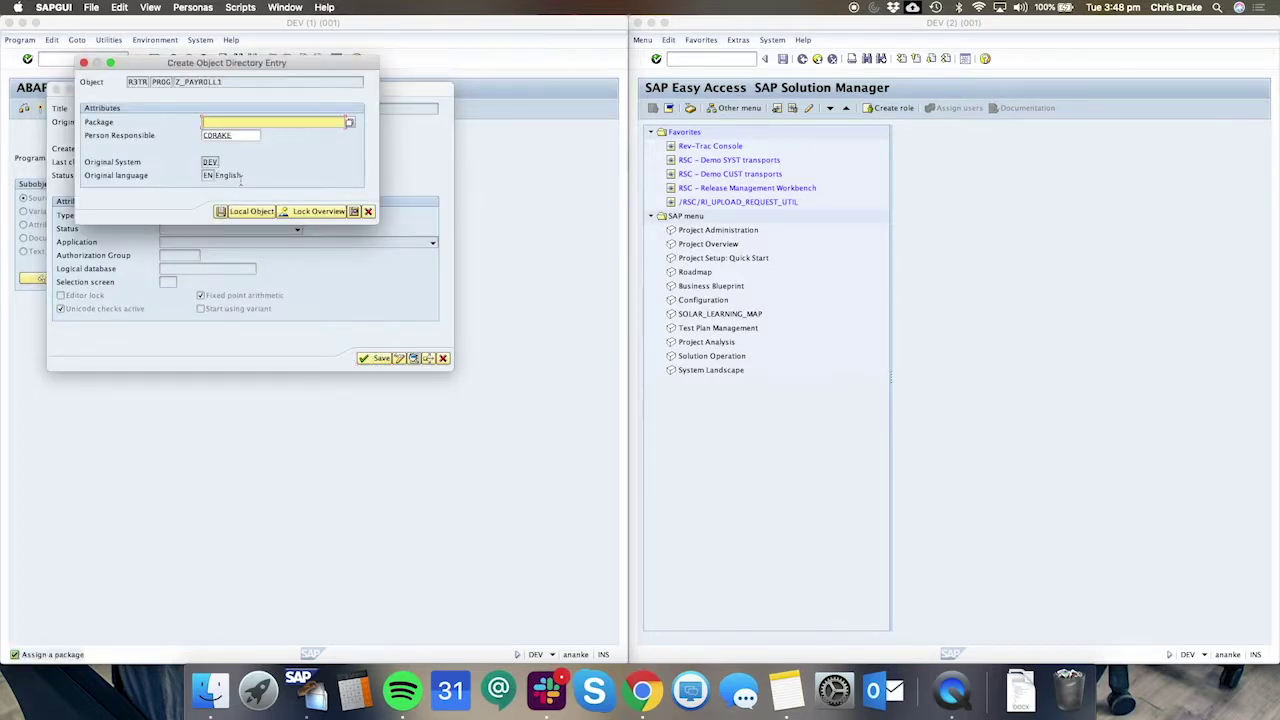
pyautogui.write('ZDEV')
pyautogui.click(220, 209)
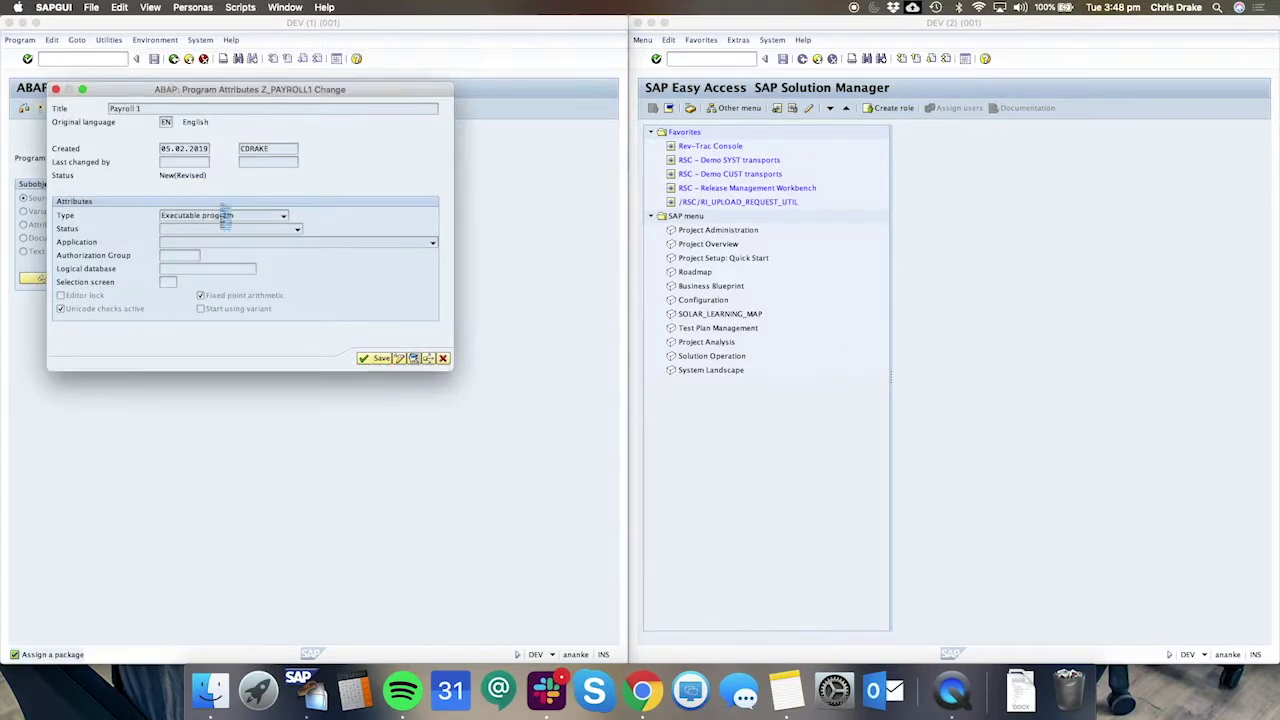
# Generate a workbench transport from Rev-Trac request 2717, keep the proposed transport text, and assign Z_PAYROLL1 to it.
pyautogui.click(271, 146)
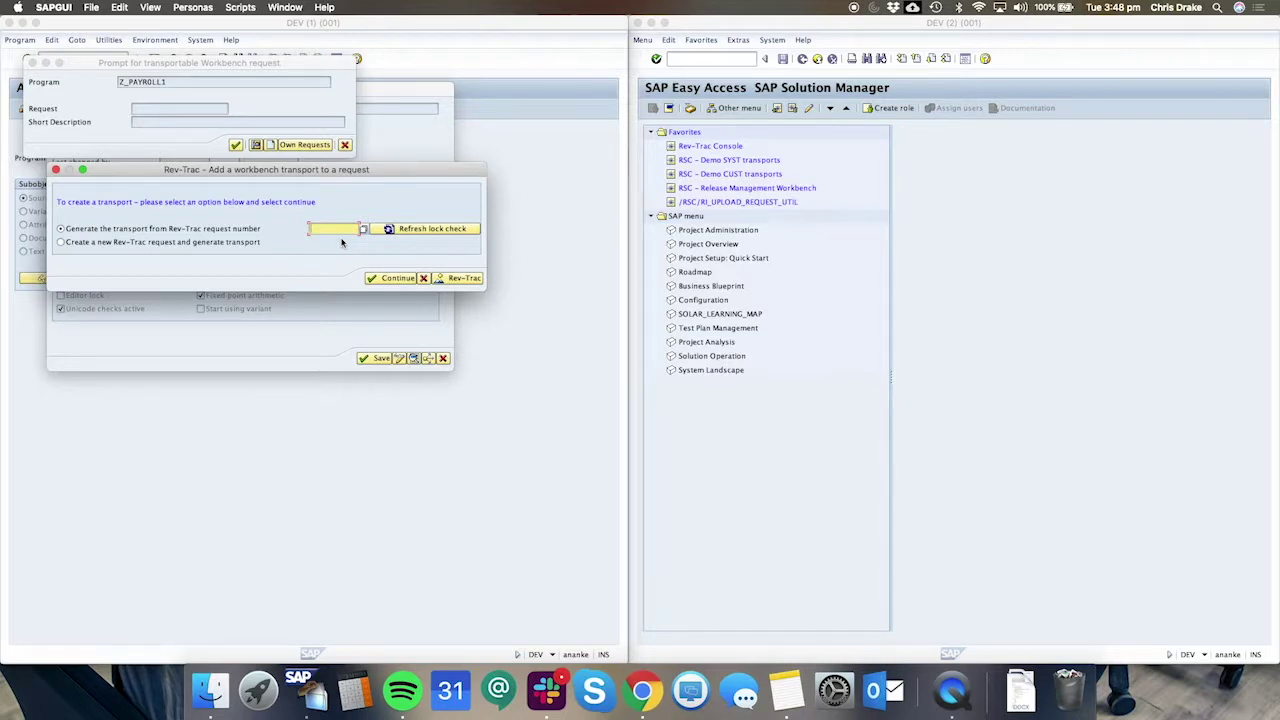
pyautogui.press('super+Tab')
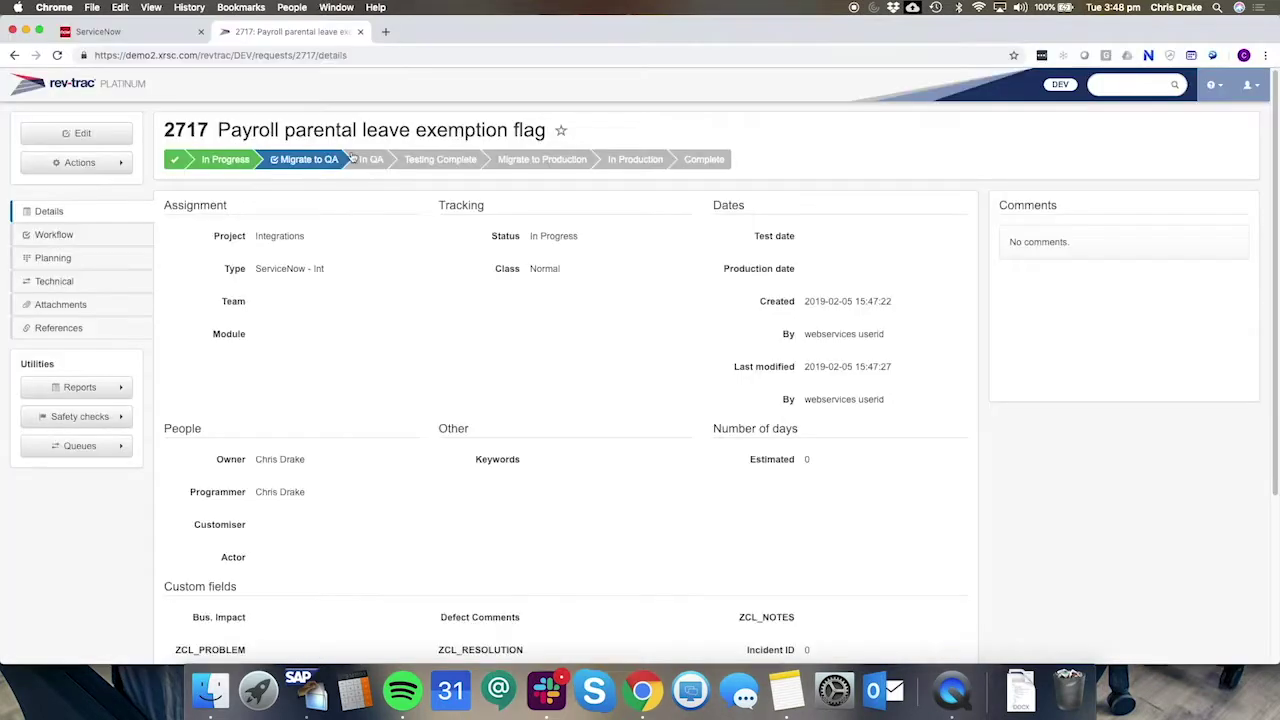
pyautogui.doubleClick(188, 128)
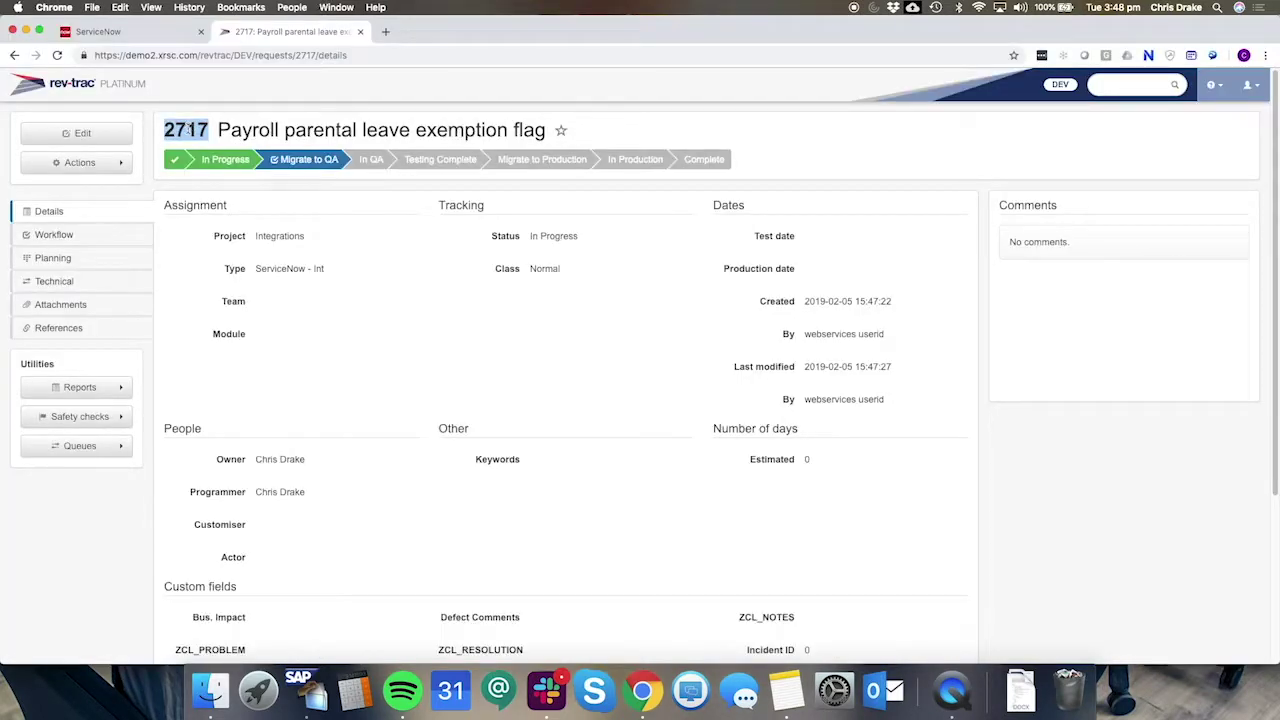
pyautogui.press('super+Tab')
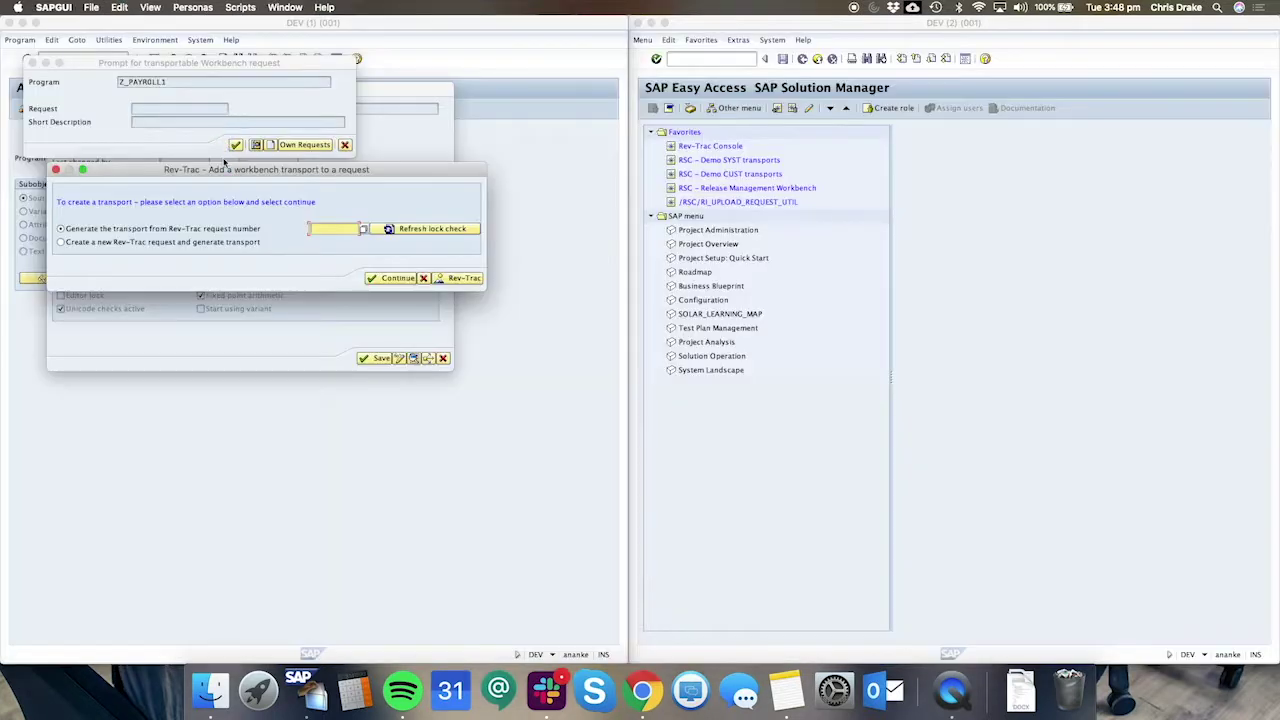
pyautogui.write('2717')
pyautogui.click(390, 278)
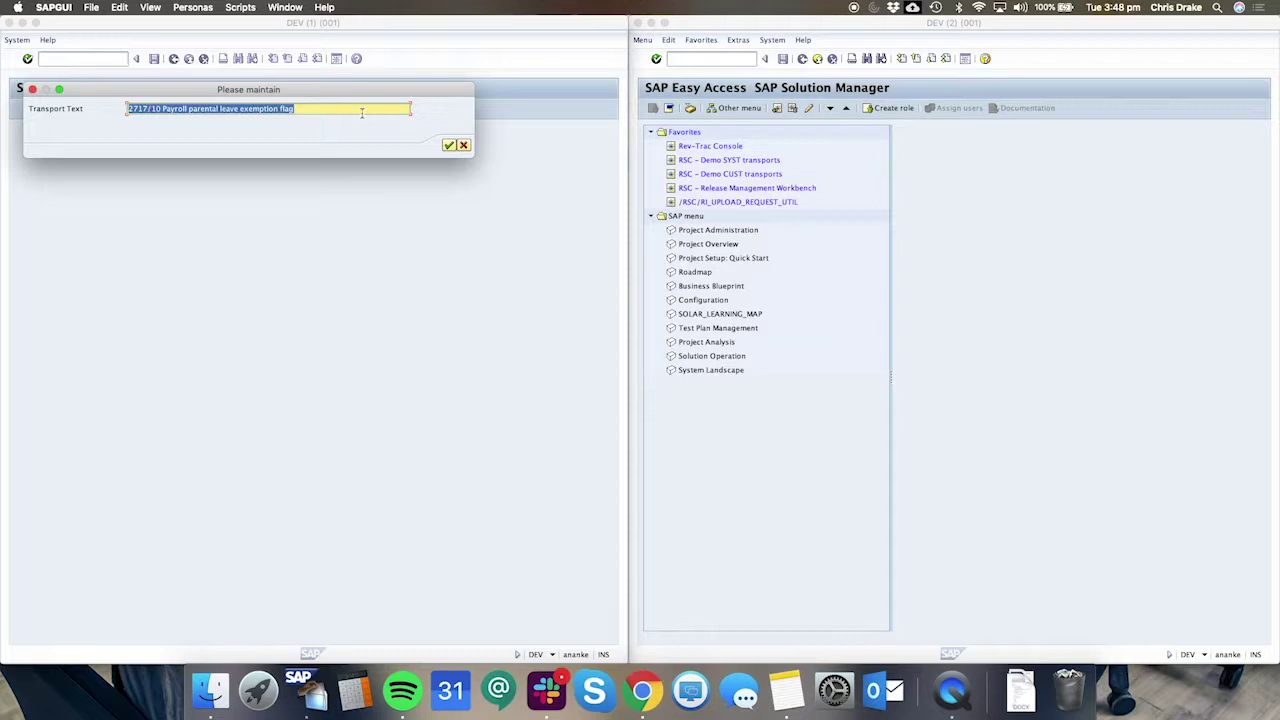
pyautogui.click(450, 146)
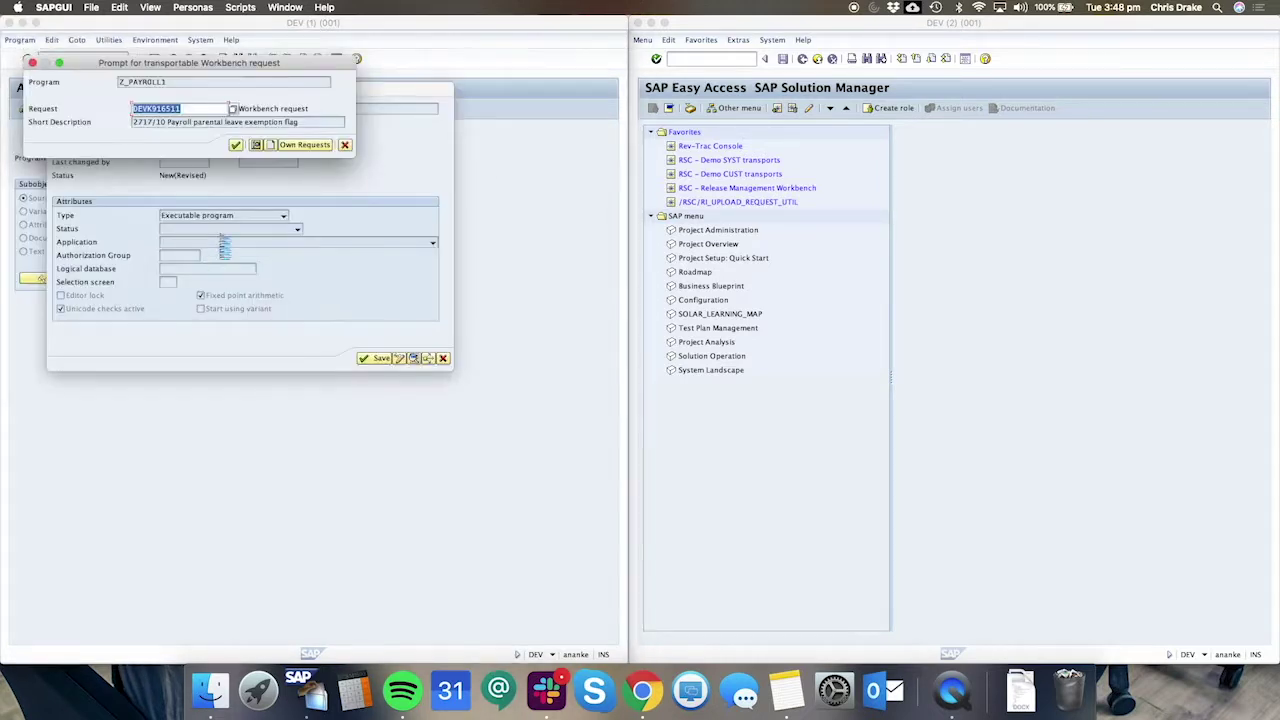
pyautogui.press('Return')
pyautogui.press('Return')
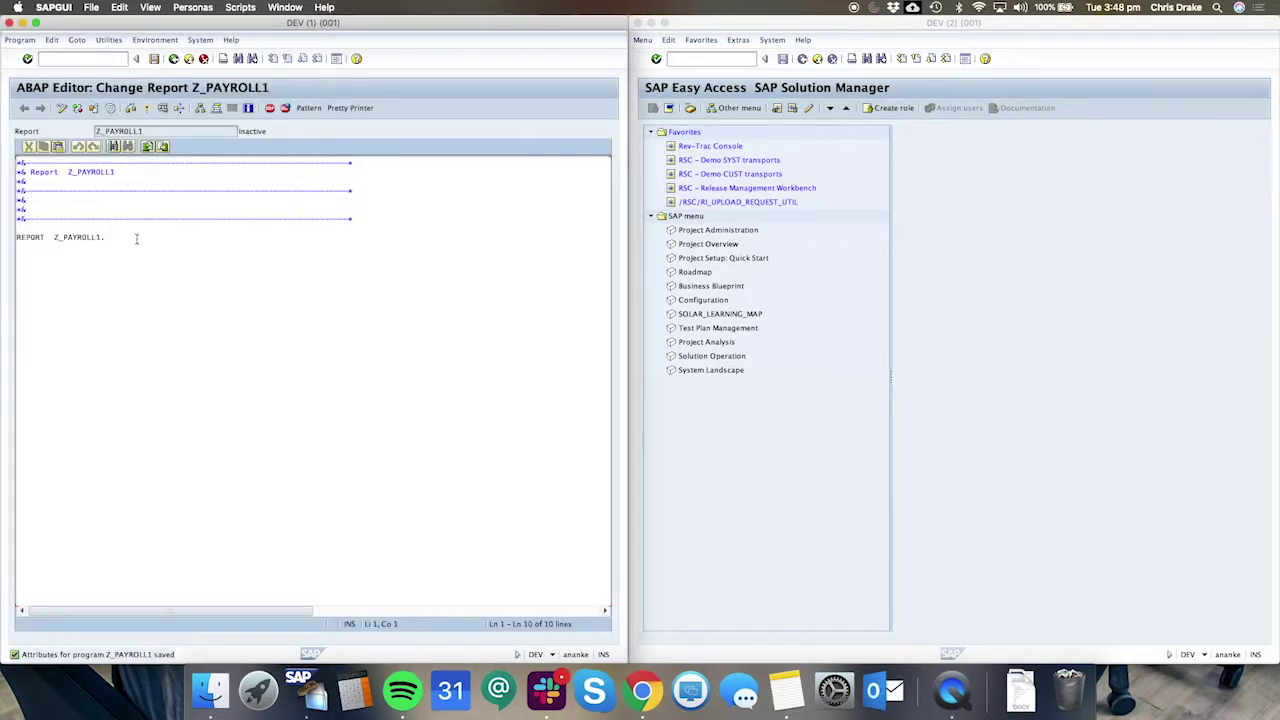
# Add the comment "*payroll flag for parental leave" below the REPORT statement and activate the program.
pyautogui.press('Return')
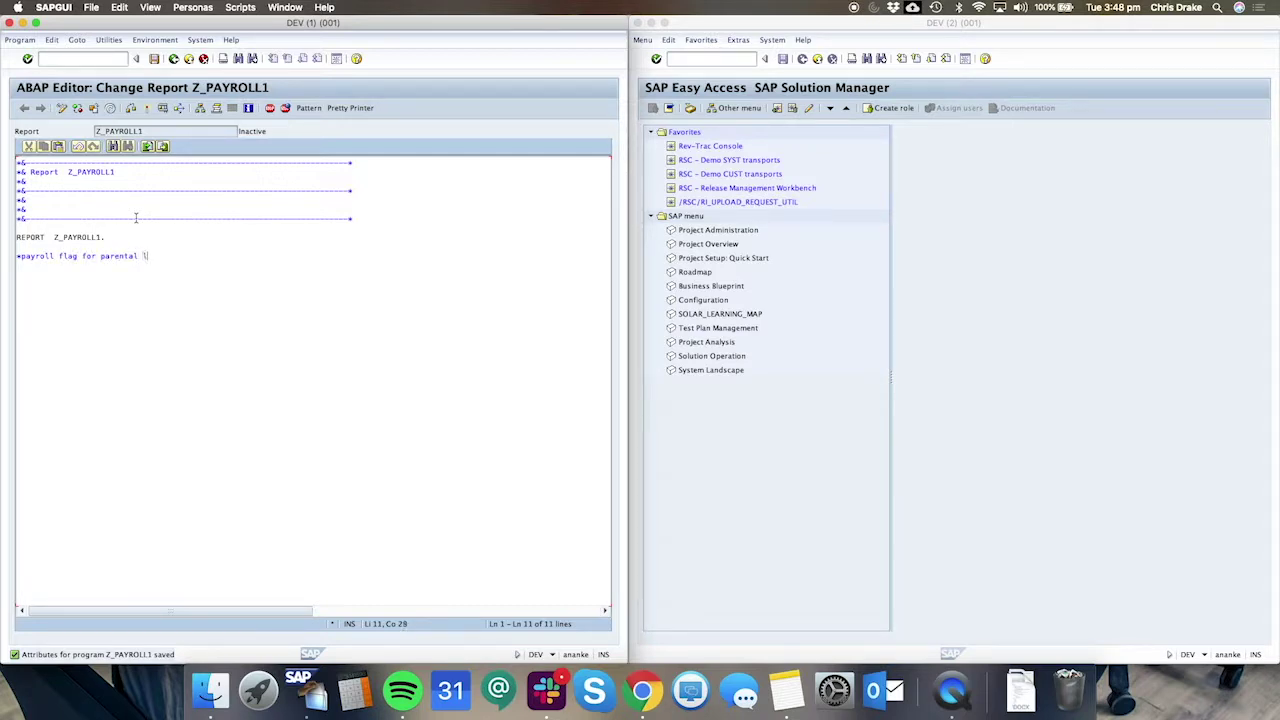
pyautogui.click(147, 108)
pyautogui.click(477, 385)
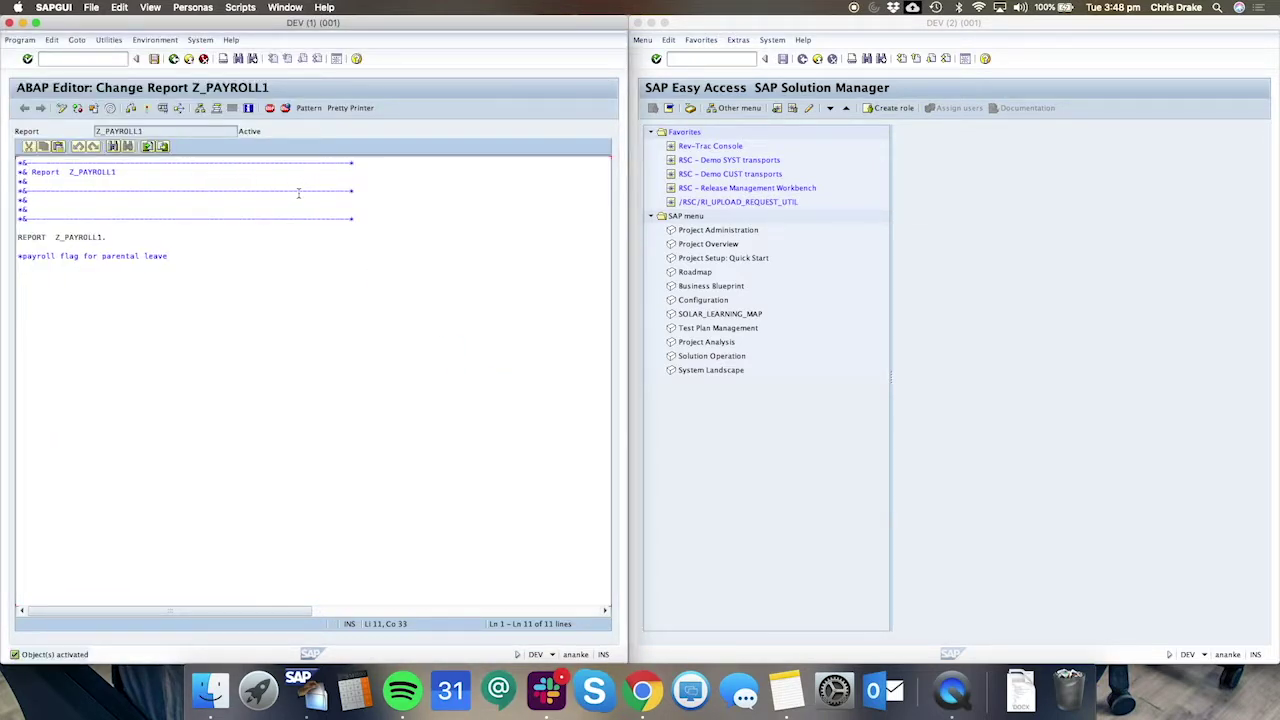
# Return to request 2717 in Rev-Trac, refresh it and view its technical details with transports and components.
pyautogui.press('super+Tab')
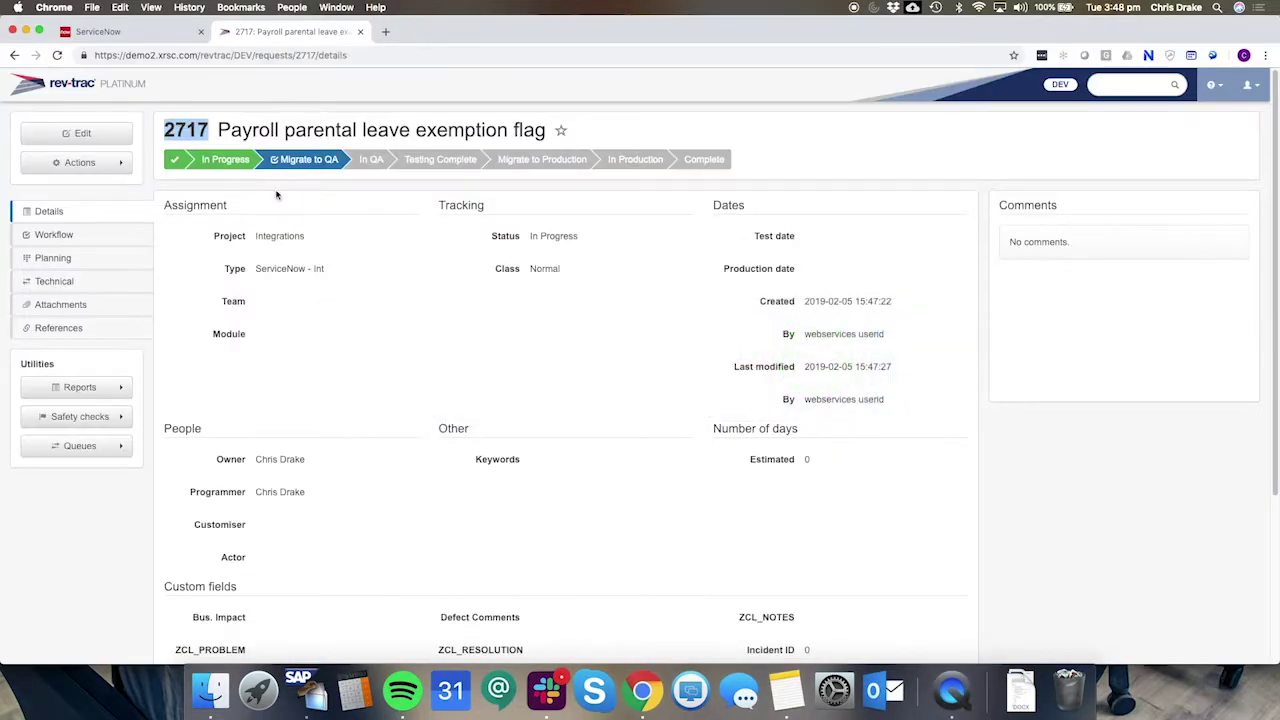
pyautogui.click(57, 55)
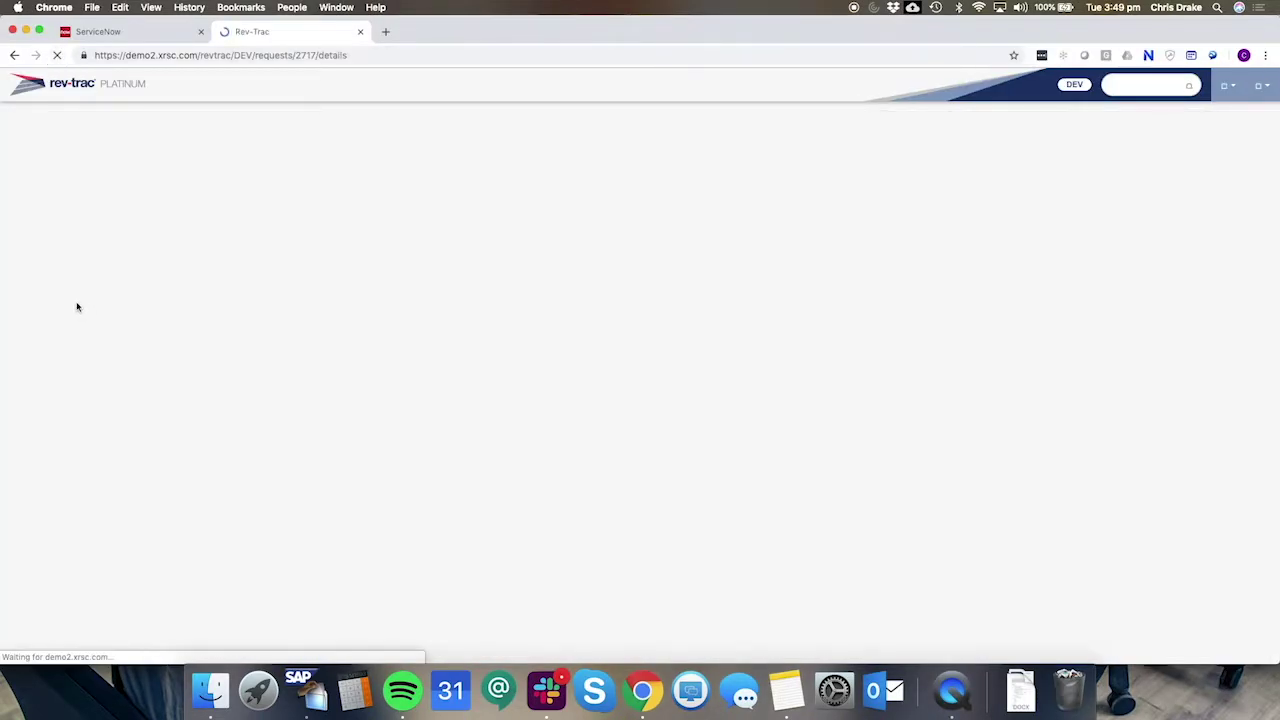
pyautogui.click(70, 283)
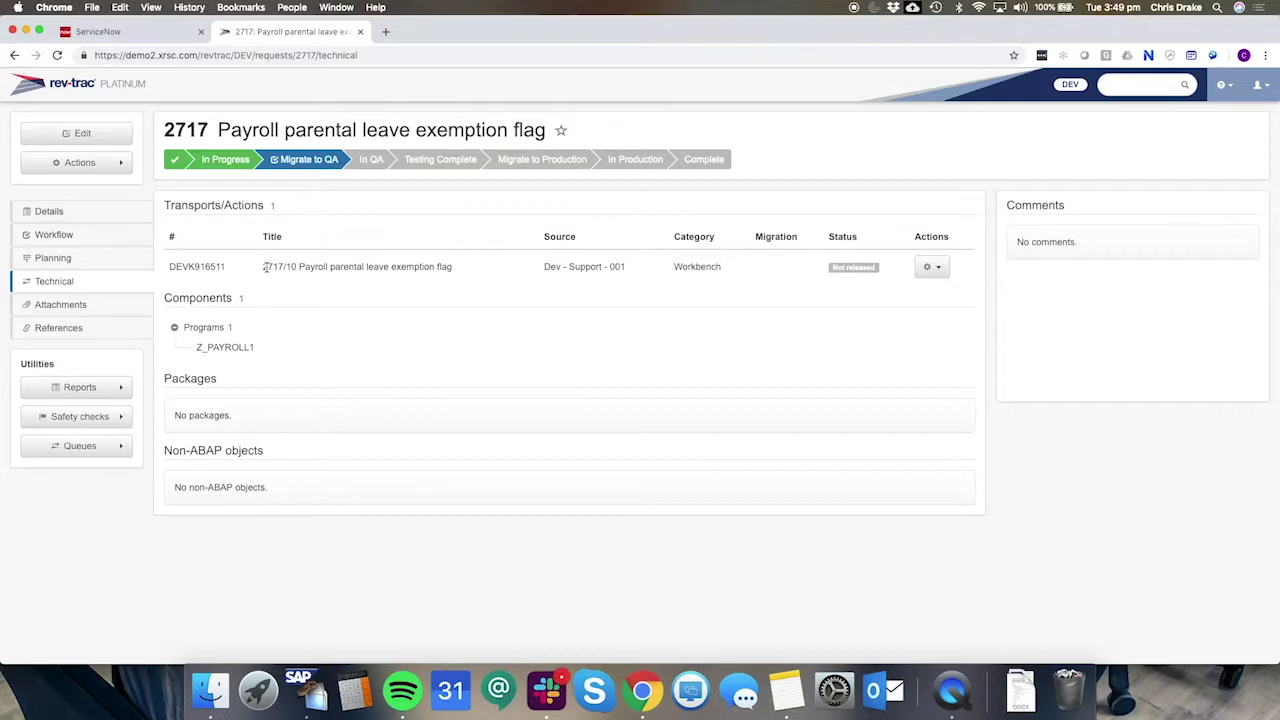
# Approve the Migrate to QA status of request 2717, accepting the post-approval actions and the PODS and CISS pre-approval checks.
pyautogui.click(306, 162)
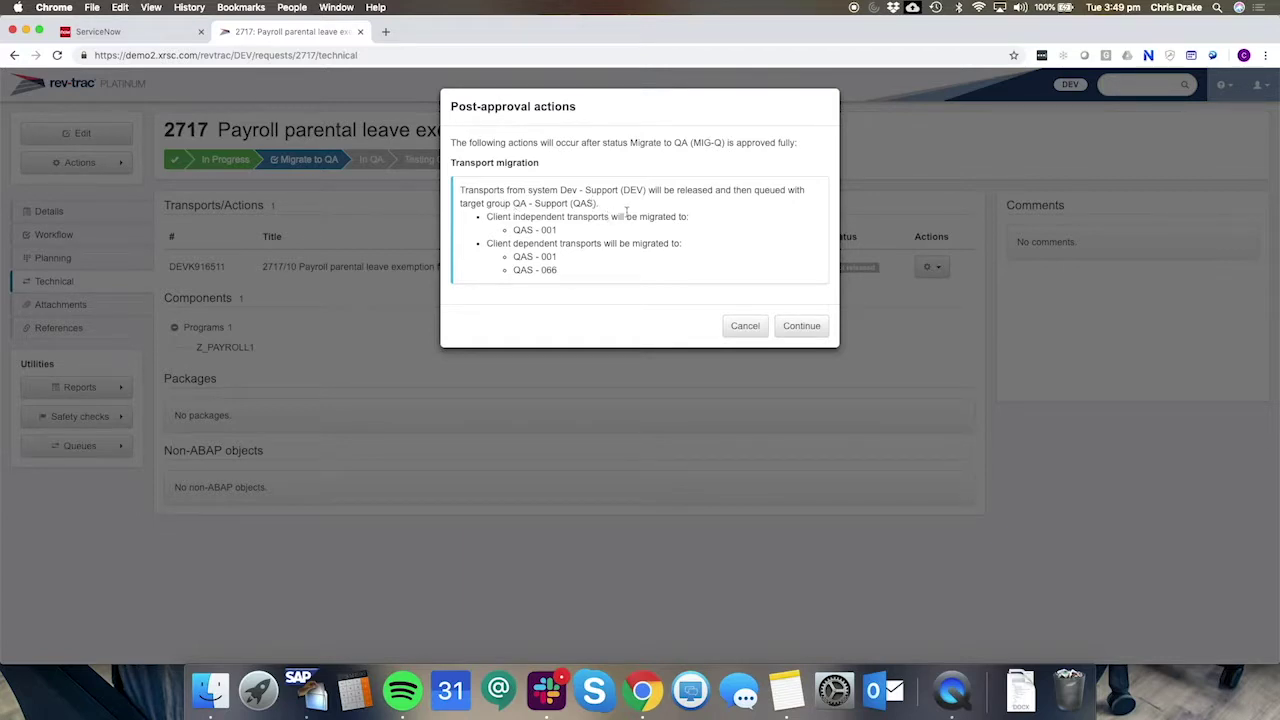
pyautogui.click(800, 326)
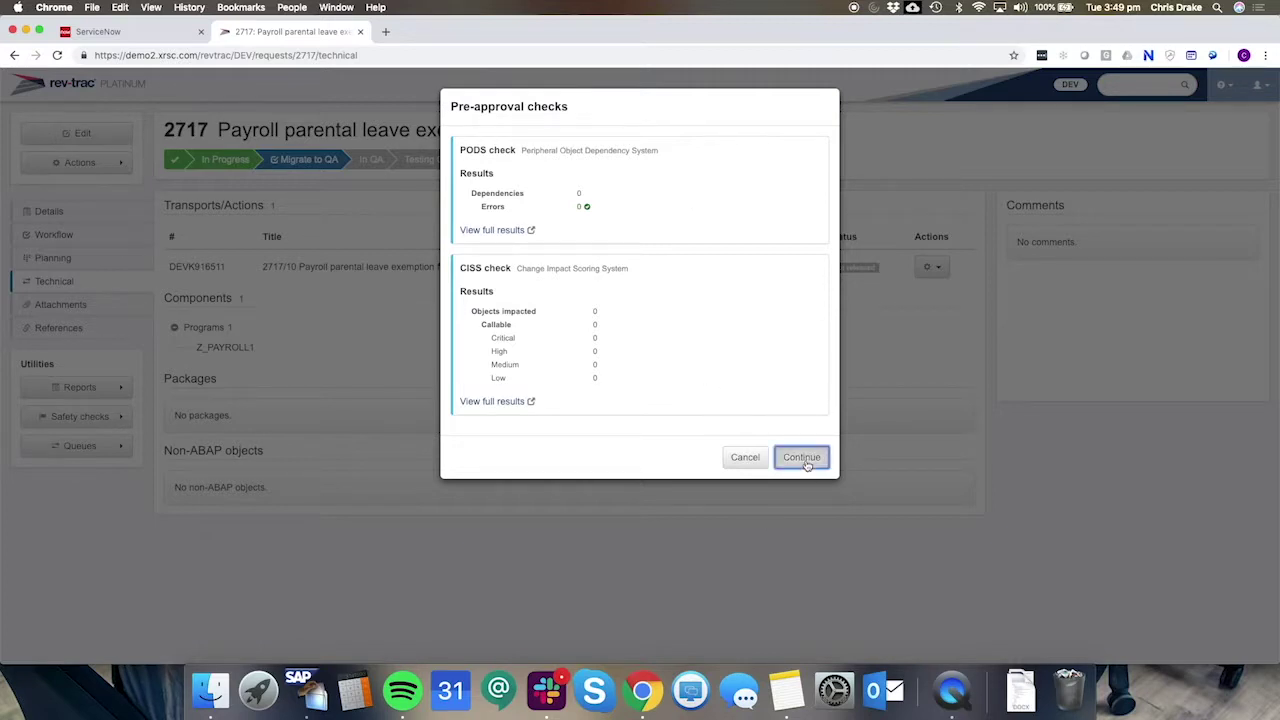
pyautogui.click(806, 462)
pyautogui.click(804, 298)
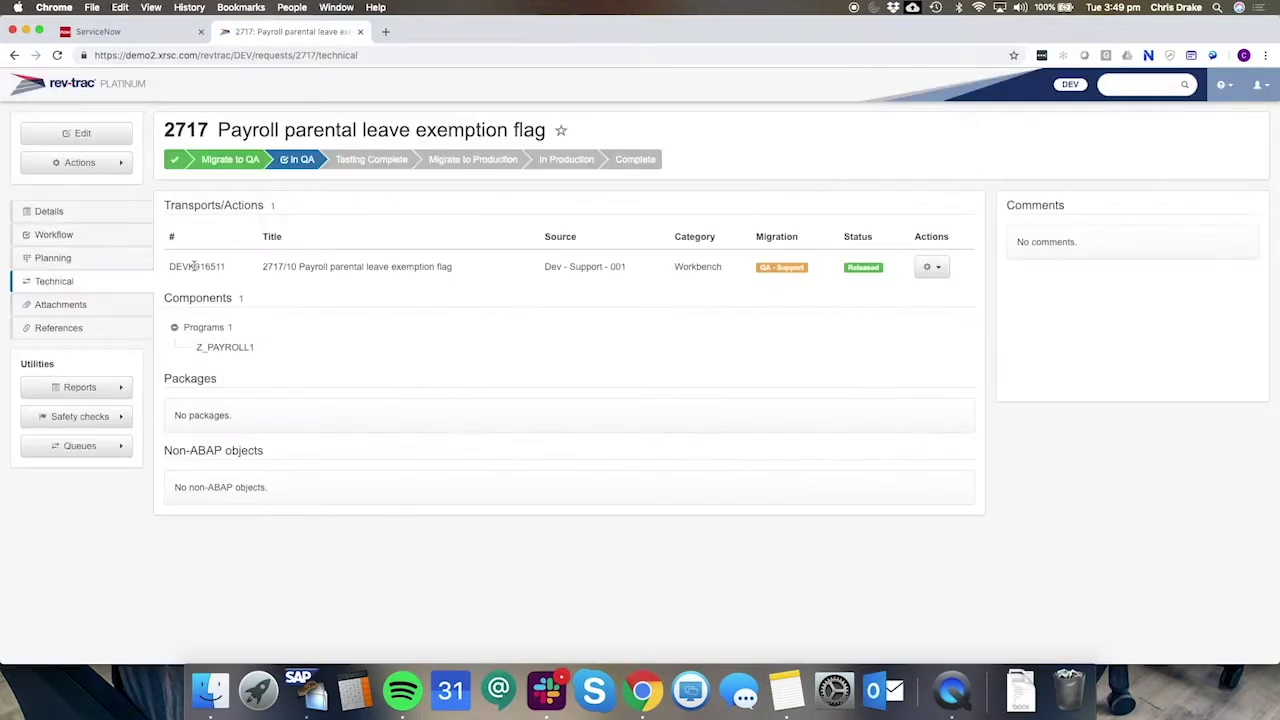
# Copy transport number DEVK916511, switch to SAP and display its transport logs with transaction SE01.
pyautogui.doubleClick(195, 267)
pyautogui.press('super+c')
pyautogui.press('super+Tab')
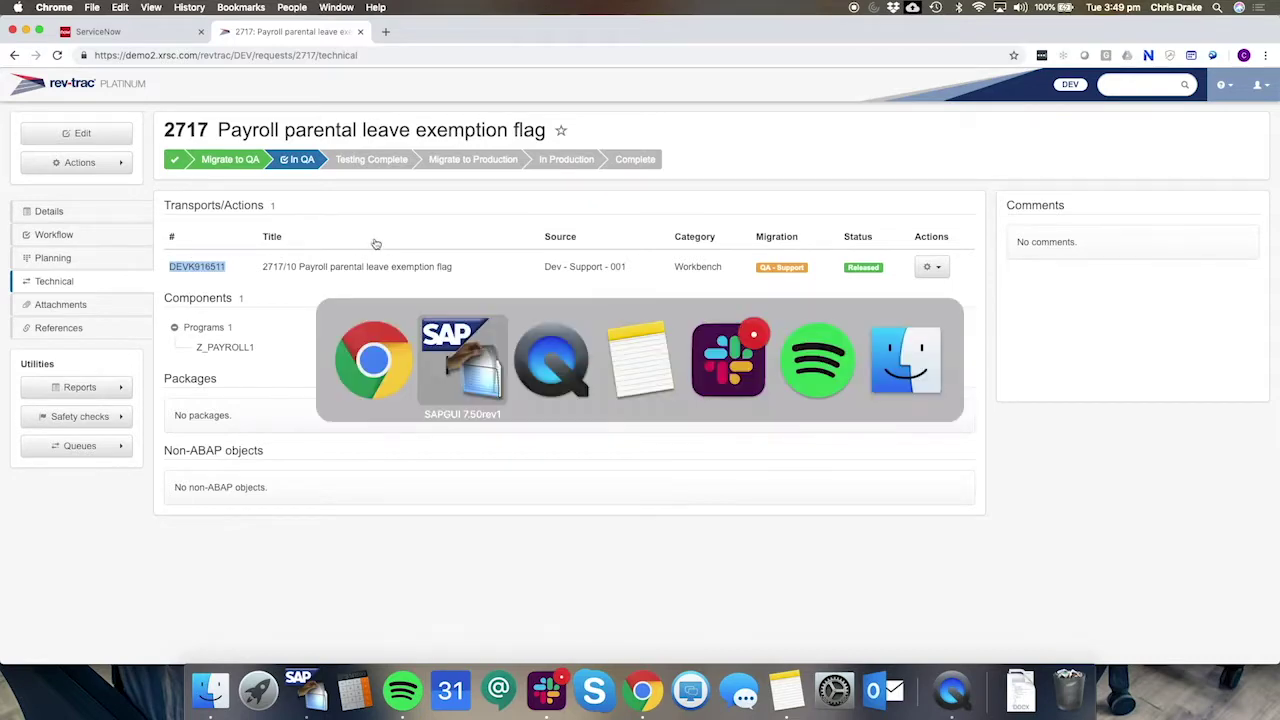
pyautogui.write('se01')
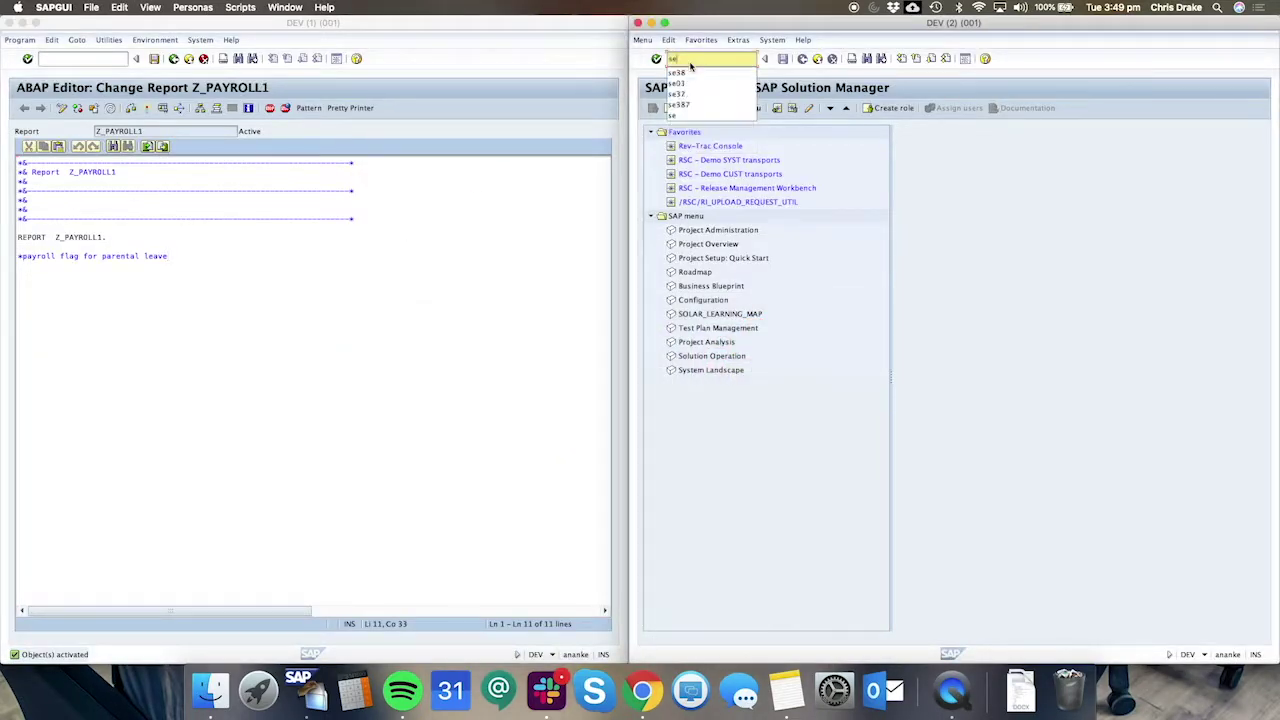
pyautogui.press('Return')
pyautogui.press('super+v')
pyautogui.click(790, 214)
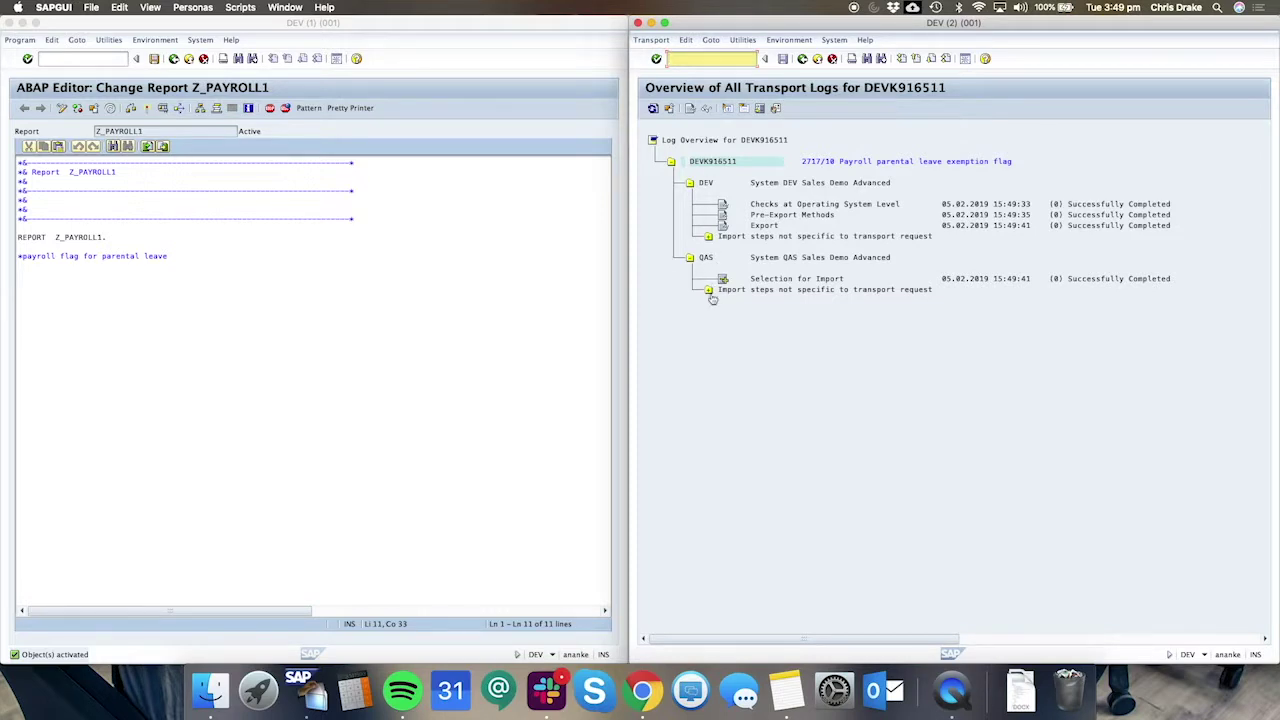
# Refresh the transport log overview several times to follow the import of DEVK916511 into QAS.
pyautogui.click(651, 108)
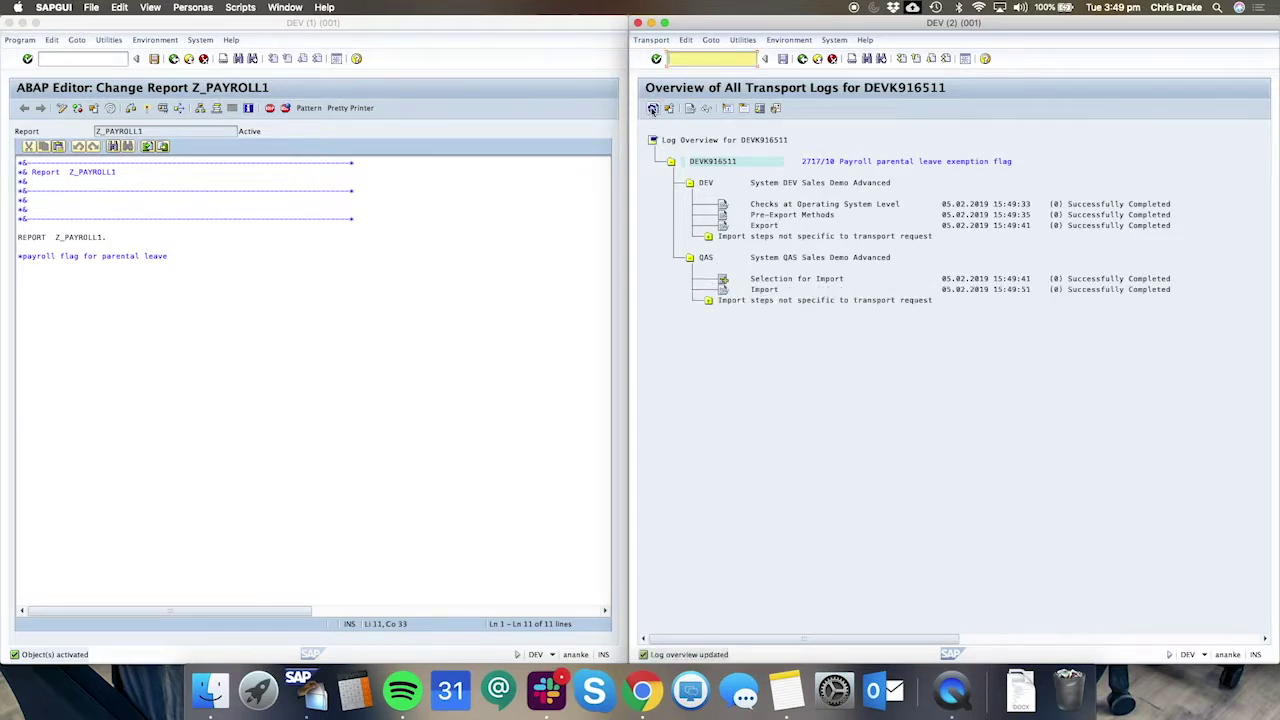
pyautogui.click(651, 108)
pyautogui.click(652, 109)
pyautogui.click(652, 109)
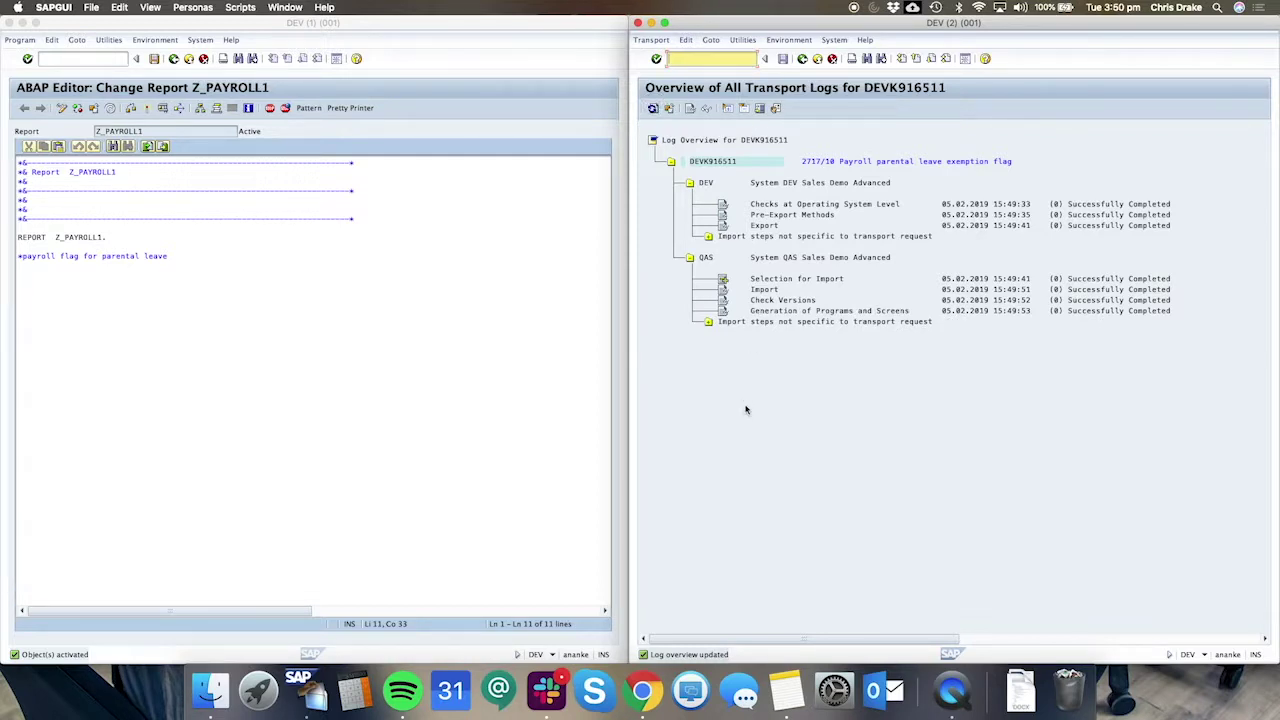
# Return to Rev-Trac, reload request 2717 and show its workflow with the full approval history.
pyautogui.press('super+Tab')
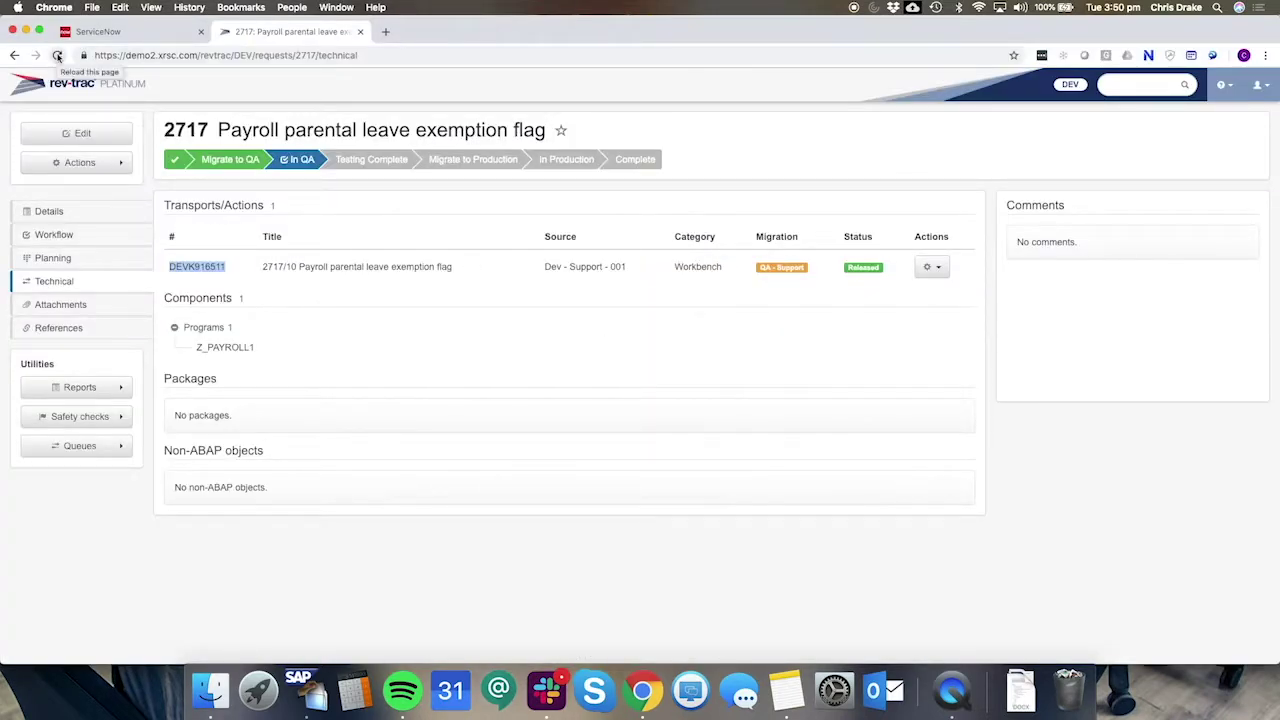
pyautogui.click(57, 57)
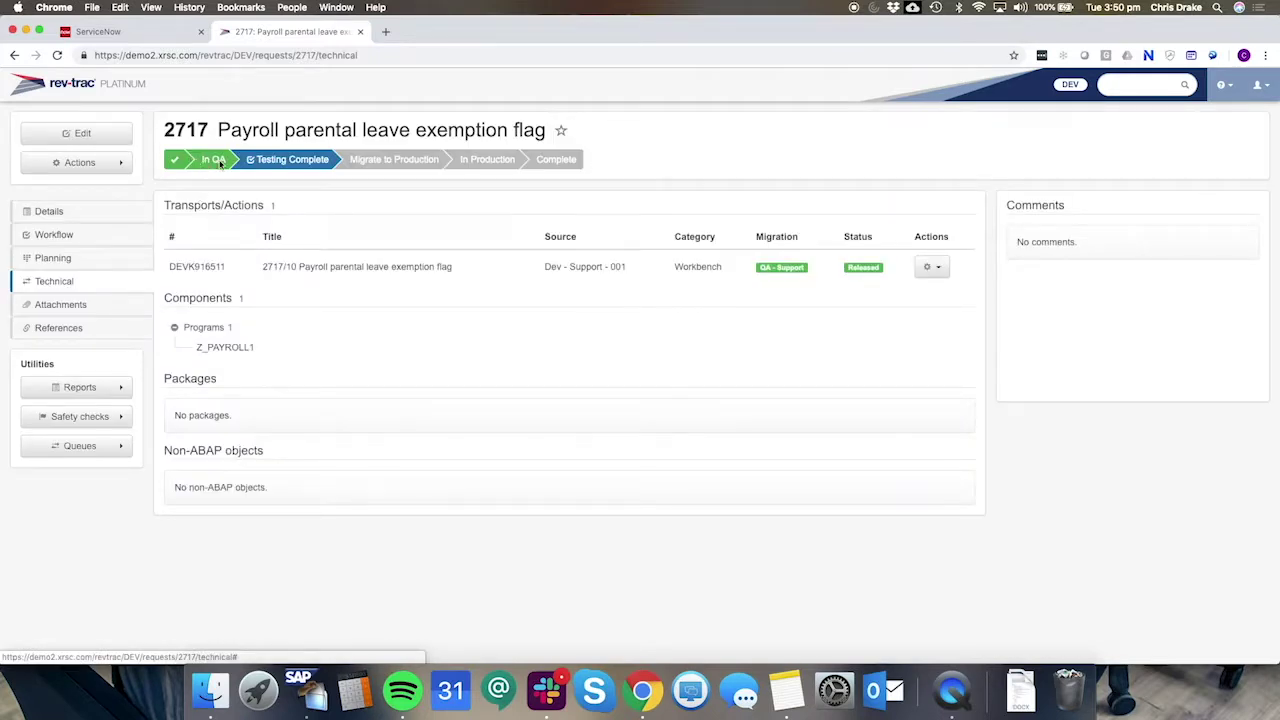
pyautogui.click(55, 235)
pyautogui.click(200, 236)
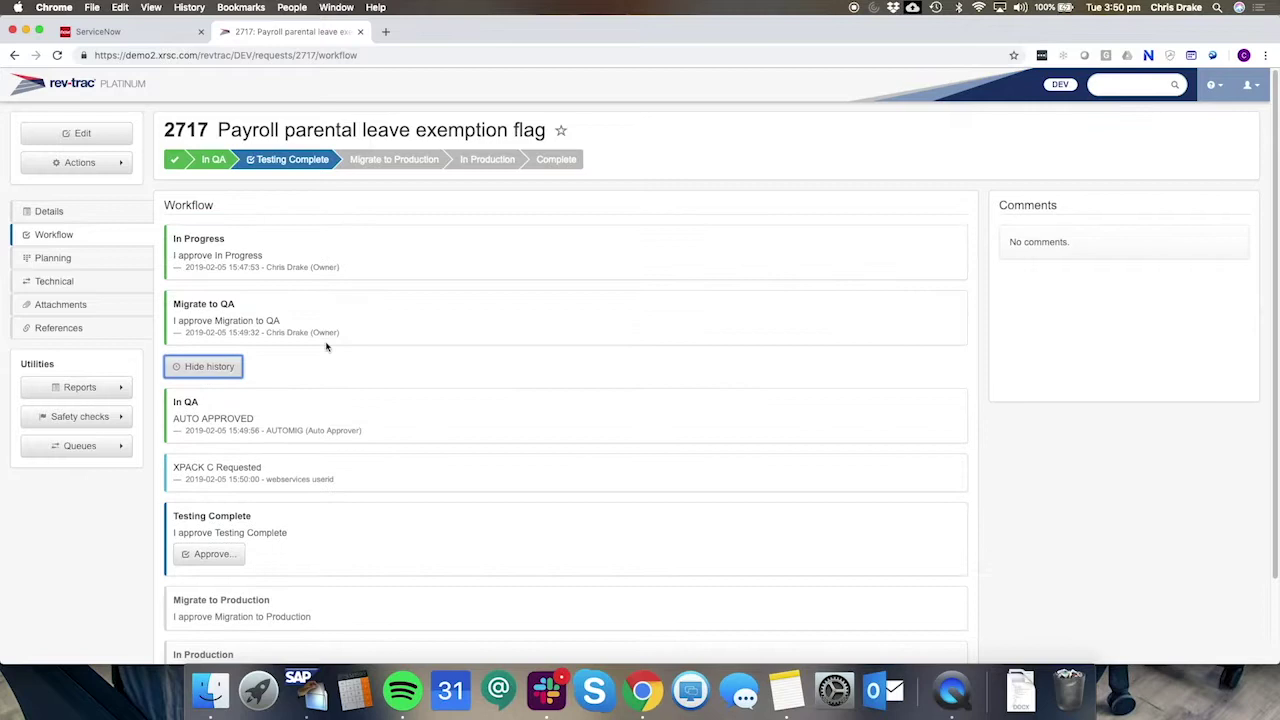
# Examine who approved the In Progress, Migrate to QA and In QA statuses in the workflow history.
pyautogui.moveTo(264, 267); pyautogui.dragTo(355, 288)
pyautogui.moveTo(266, 332); pyautogui.dragTo(356, 337)
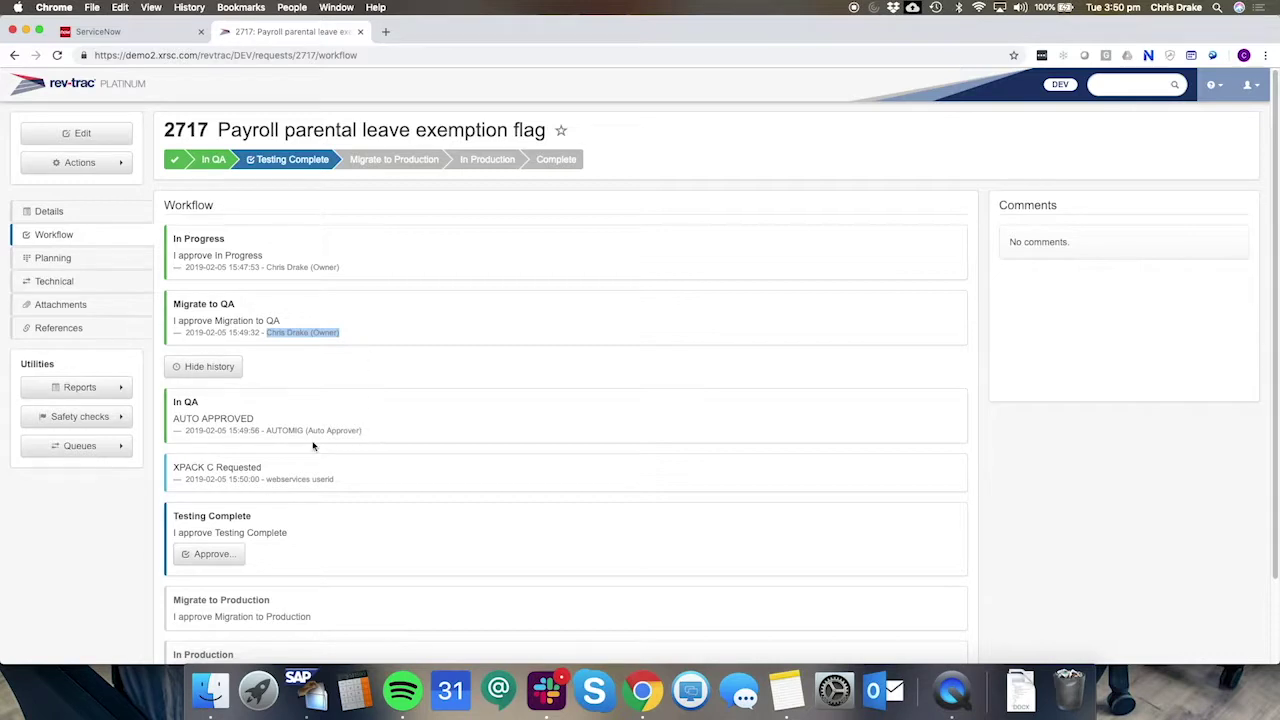
pyautogui.moveTo(305, 430); pyautogui.dragTo(374, 427)
pyautogui.moveTo(173, 403); pyautogui.dragTo(362, 430)
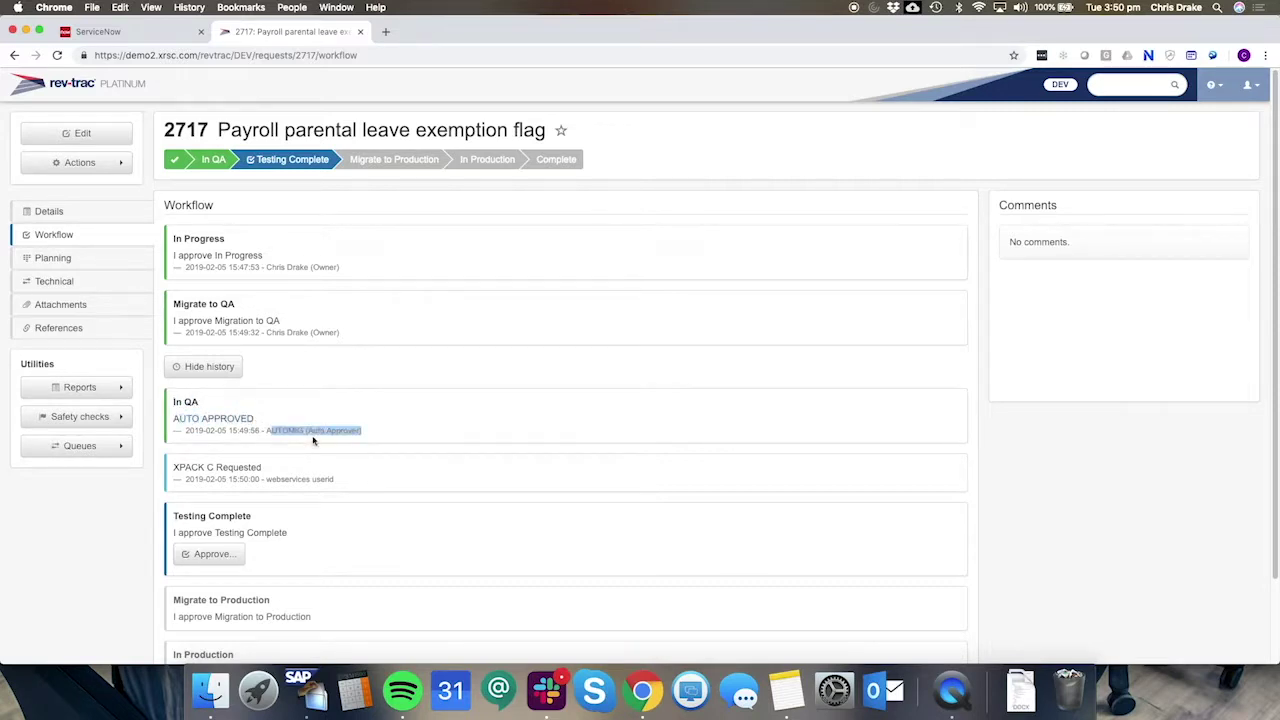
pyautogui.click(345, 425)
# Switch to ServiceNow, list all change requests and check the Rev-Trac status and request number of CHG0030412.
pyautogui.click(160, 35)
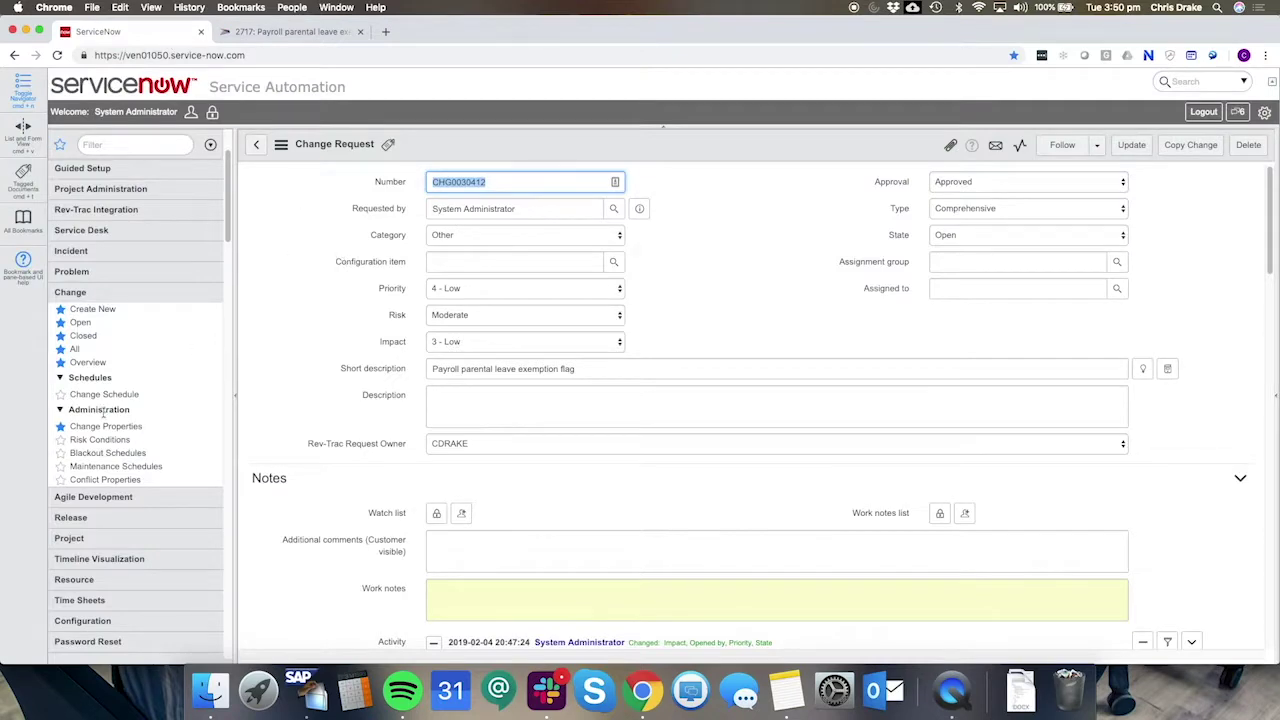
pyautogui.click(75, 349)
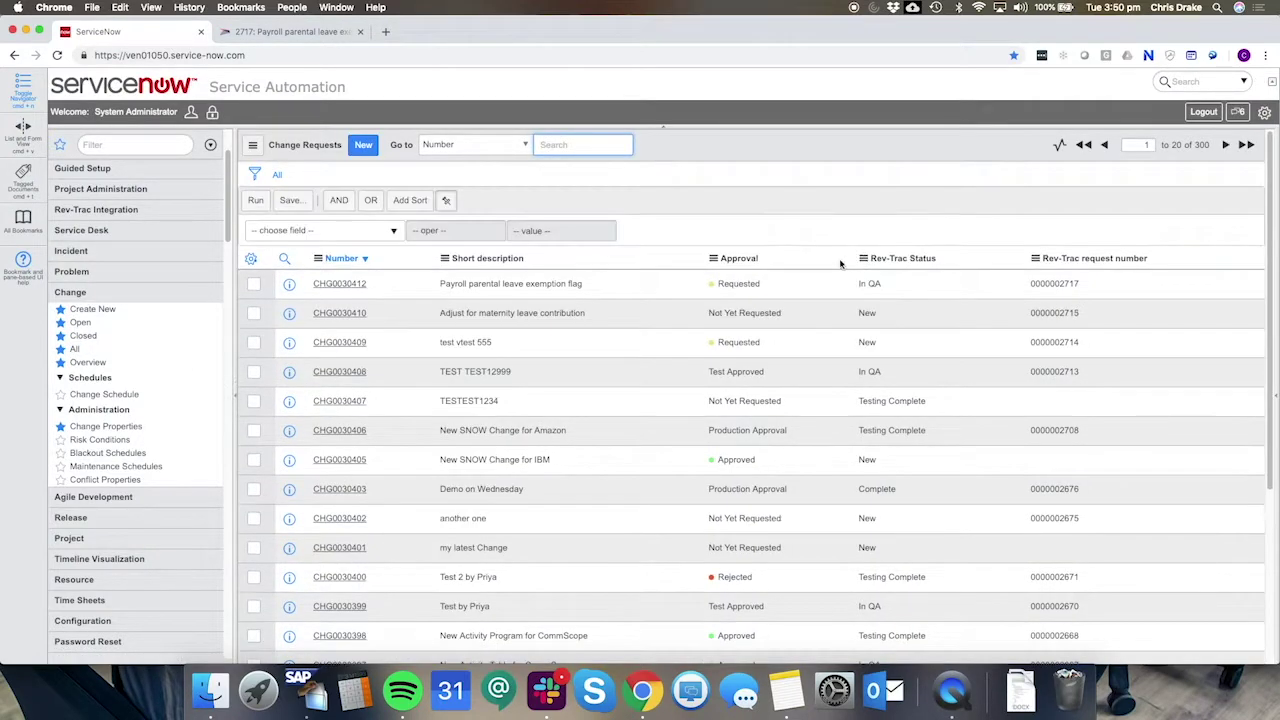
pyautogui.moveTo(881, 284); pyautogui.dragTo(846, 283)
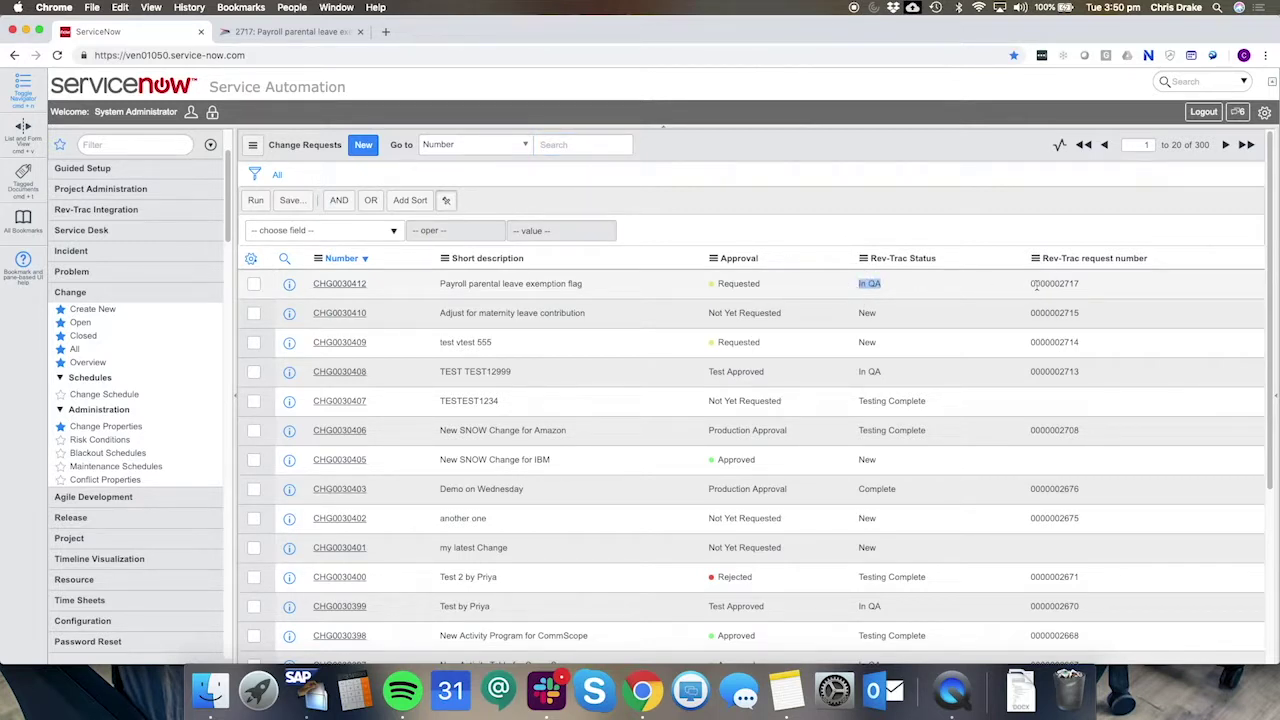
pyautogui.click(1077, 281)
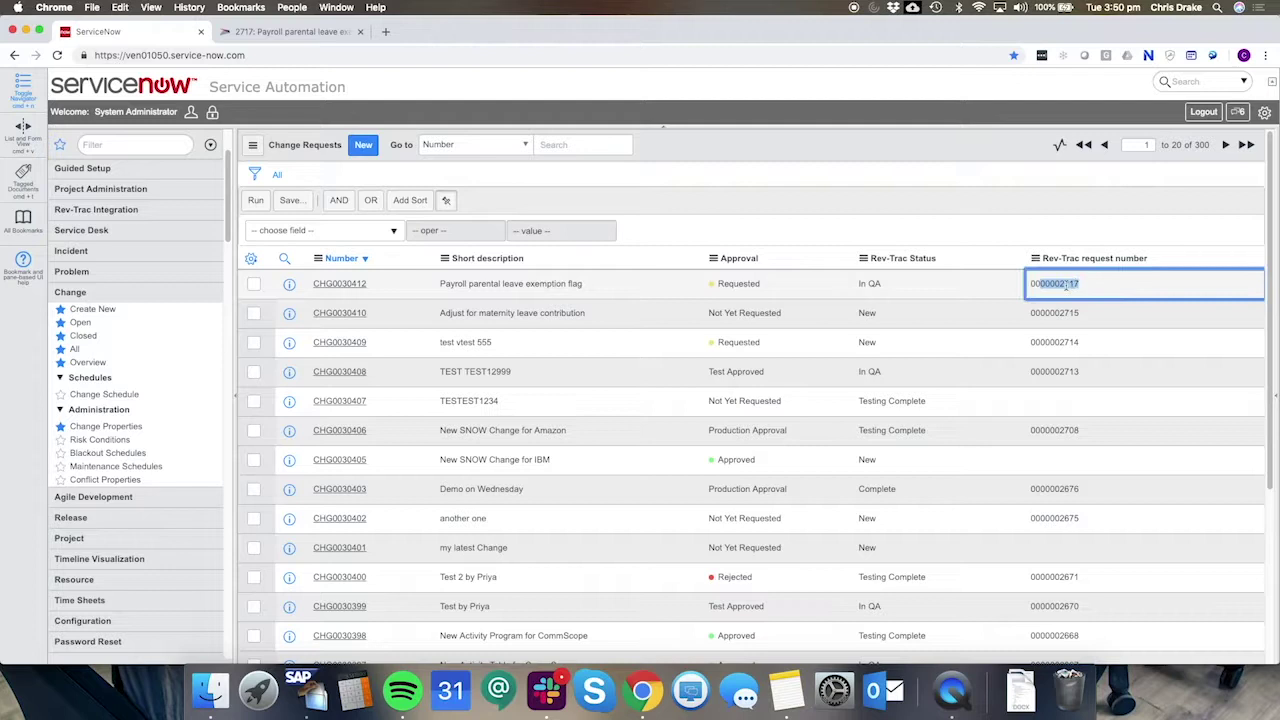
# Change the short description of CHG0030412 to "Payroll parental leave exemption check box" and update the record.
pyautogui.click(341, 285)
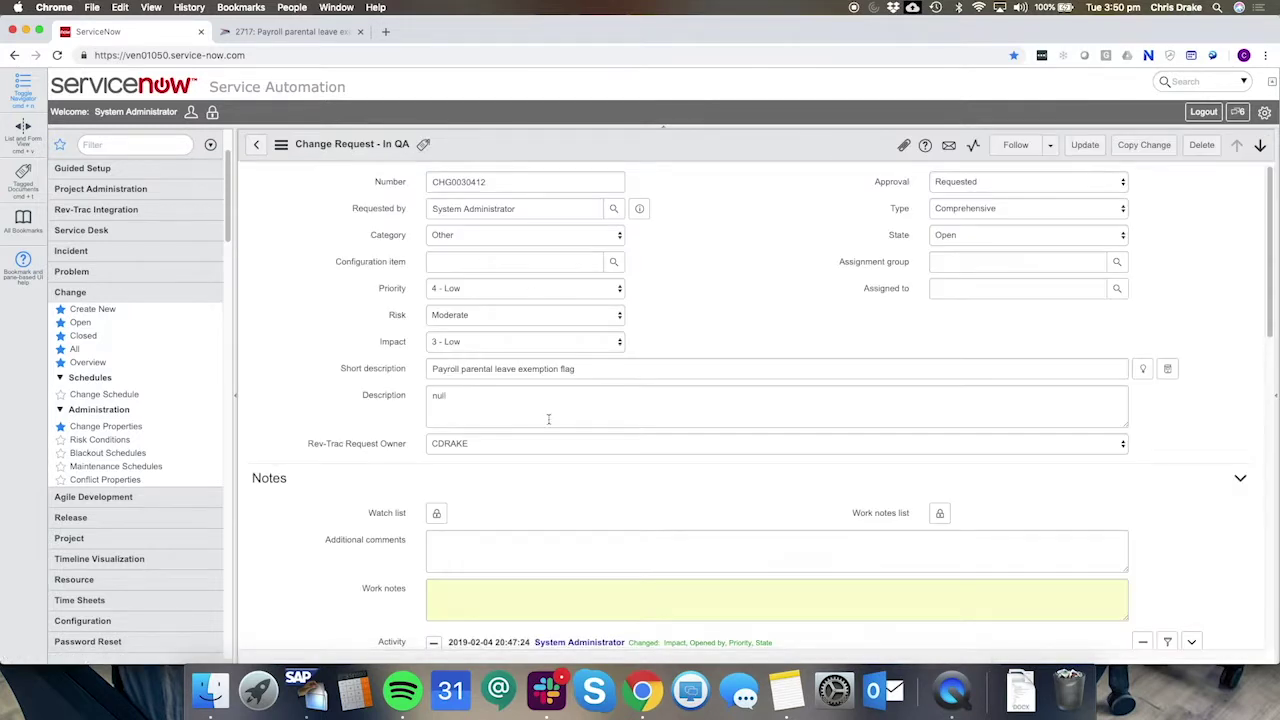
pyautogui.click(586, 368)
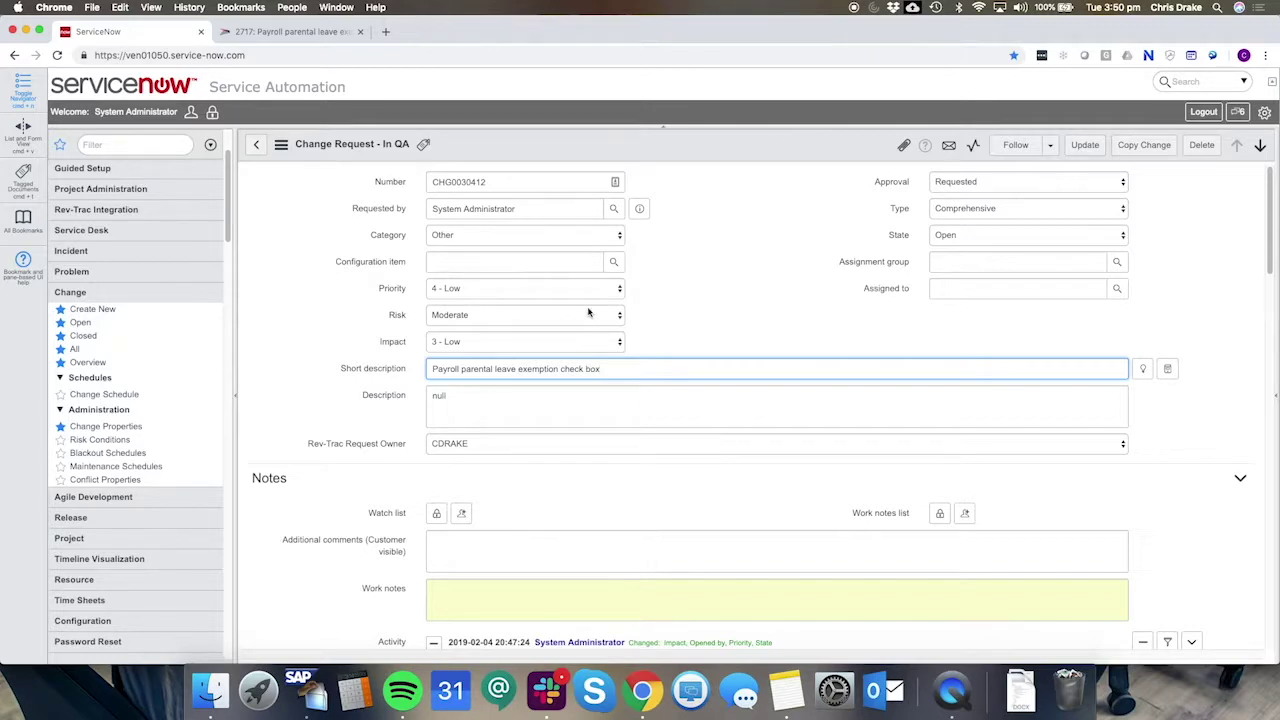
pyautogui.click(1085, 145)
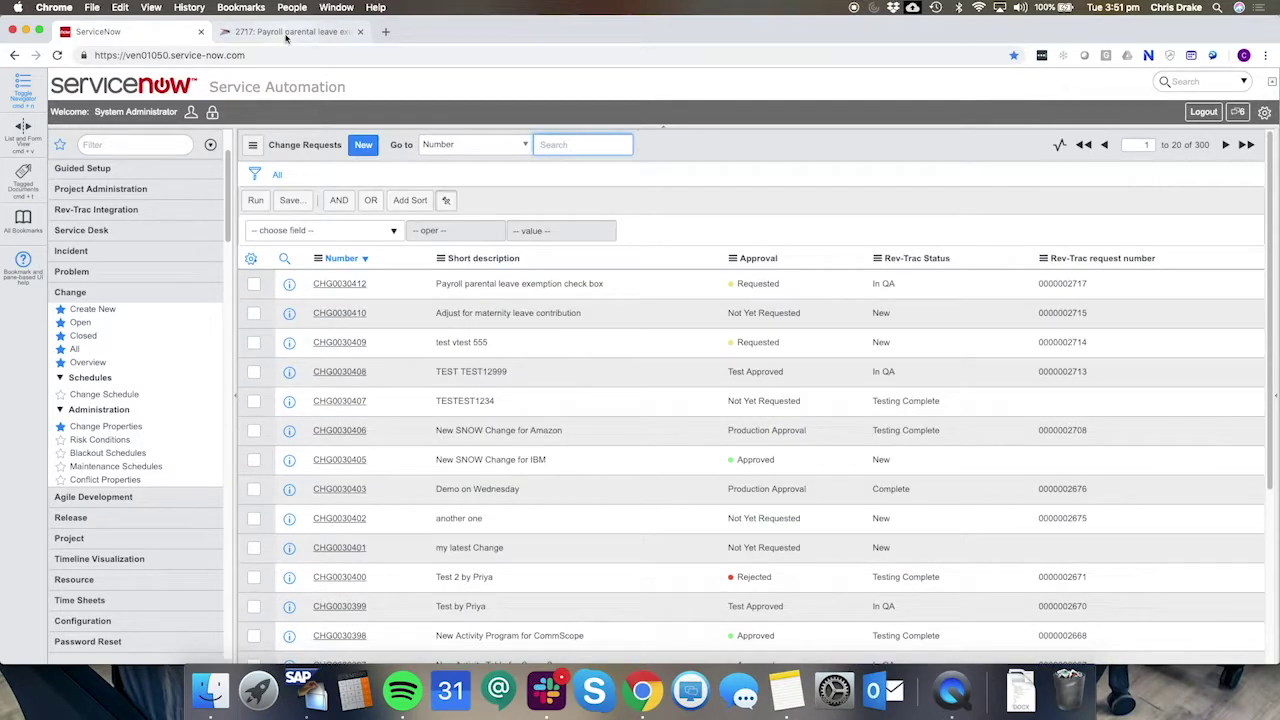
# Return to request 2717 in Rev-Trac, reload it and check the ending of its title.
pyautogui.click(286, 33)
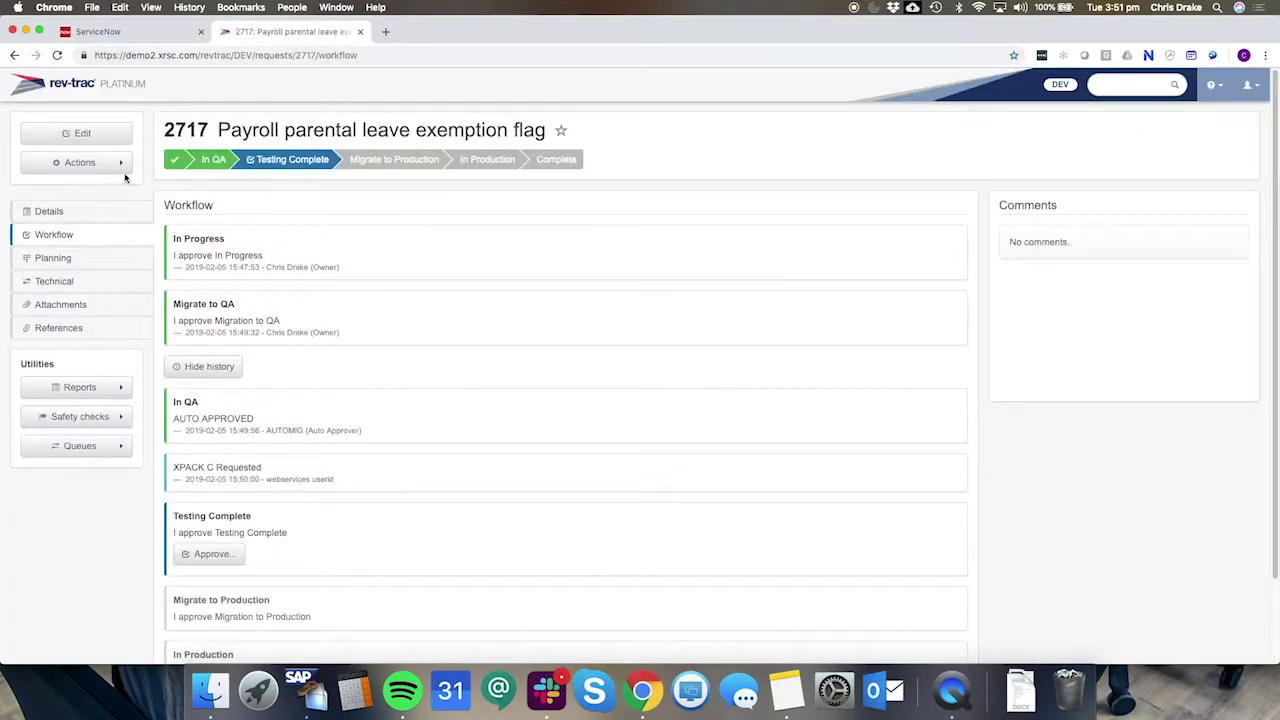
pyautogui.click(58, 55)
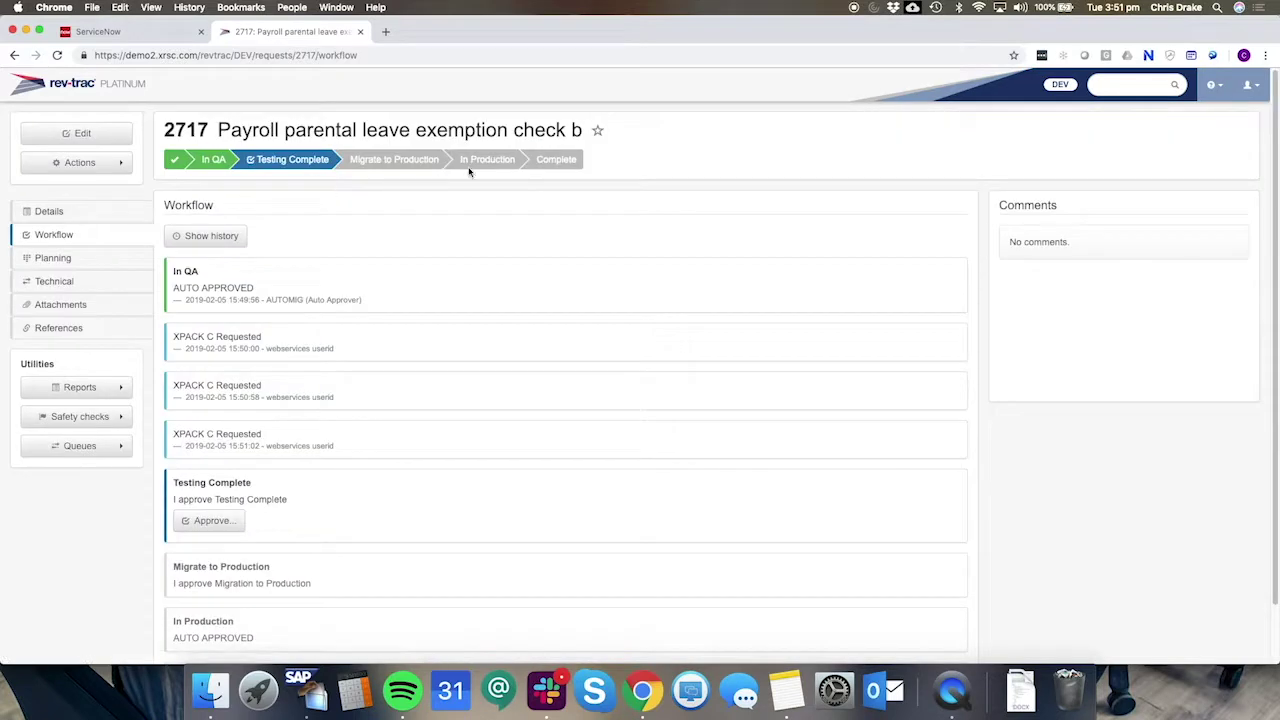
pyautogui.moveTo(516, 128); pyautogui.dragTo(571, 131)
pyautogui.doubleClick(576, 129)
pyautogui.click(524, 128)
# Shorten the title of request 2717 to "Payroll parental leave exemption check" and save it.
pyautogui.click(106, 136)
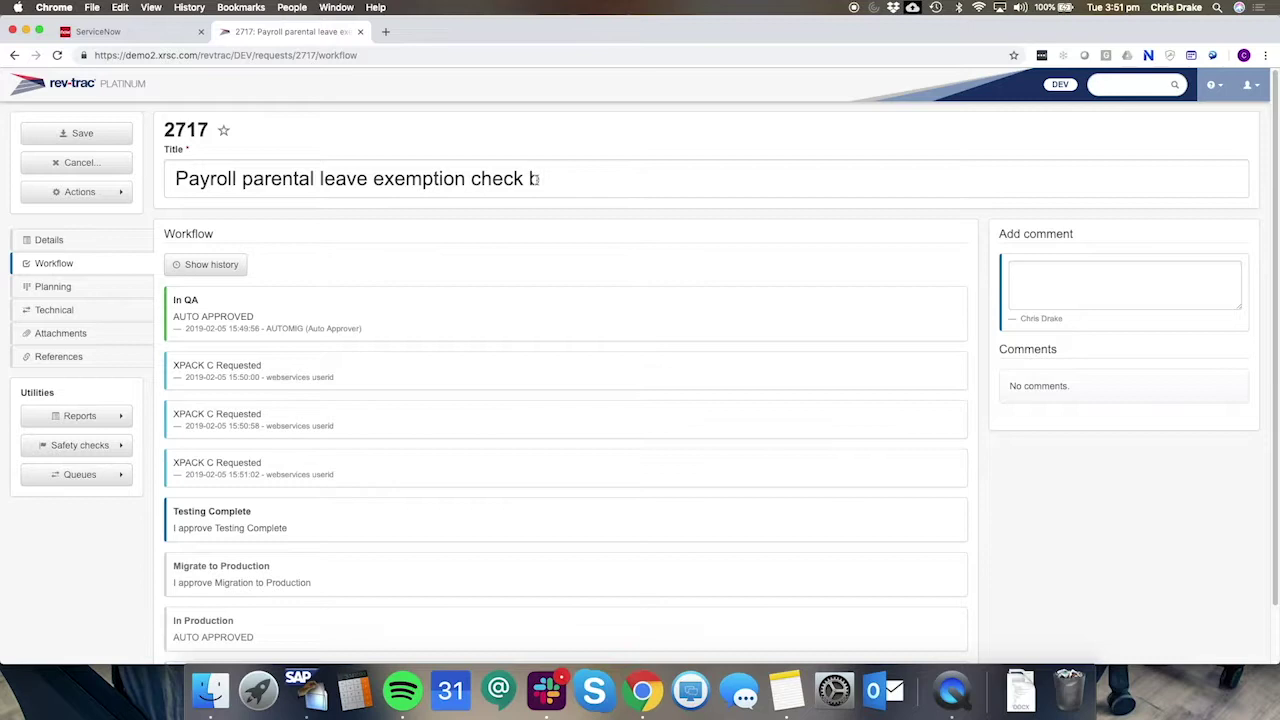
pyautogui.click(534, 180)
pyautogui.press('BackSpace')
pyautogui.press('BackSpace')
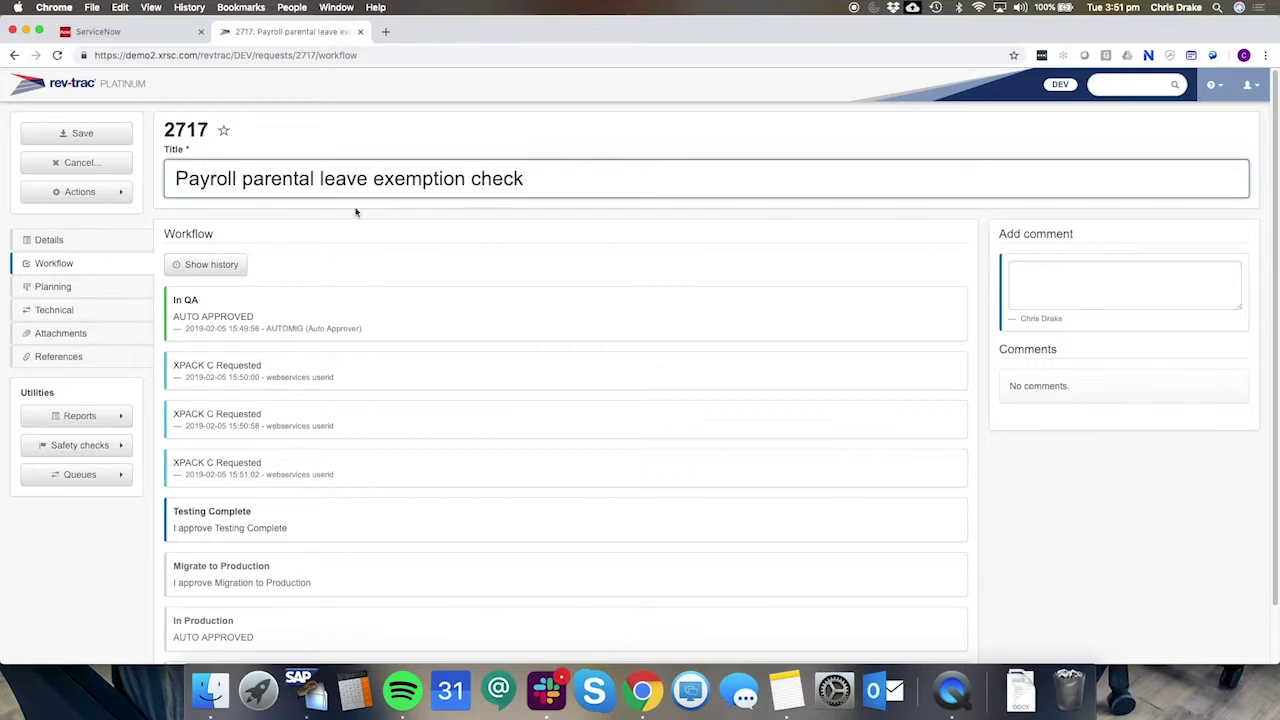
pyautogui.click(100, 132)
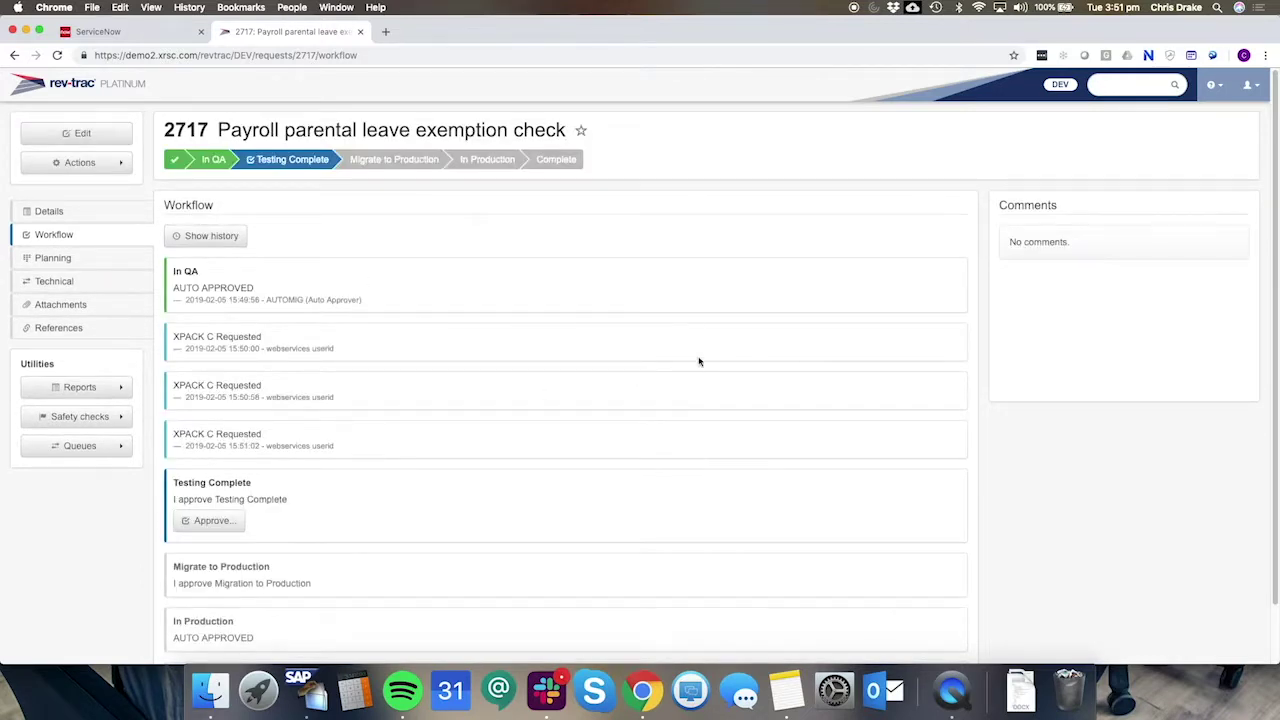
# Reload the list of all change requests in ServiceNow and check the short description of CHG0030412.
pyautogui.click(160, 32)
pyautogui.click(75, 349)
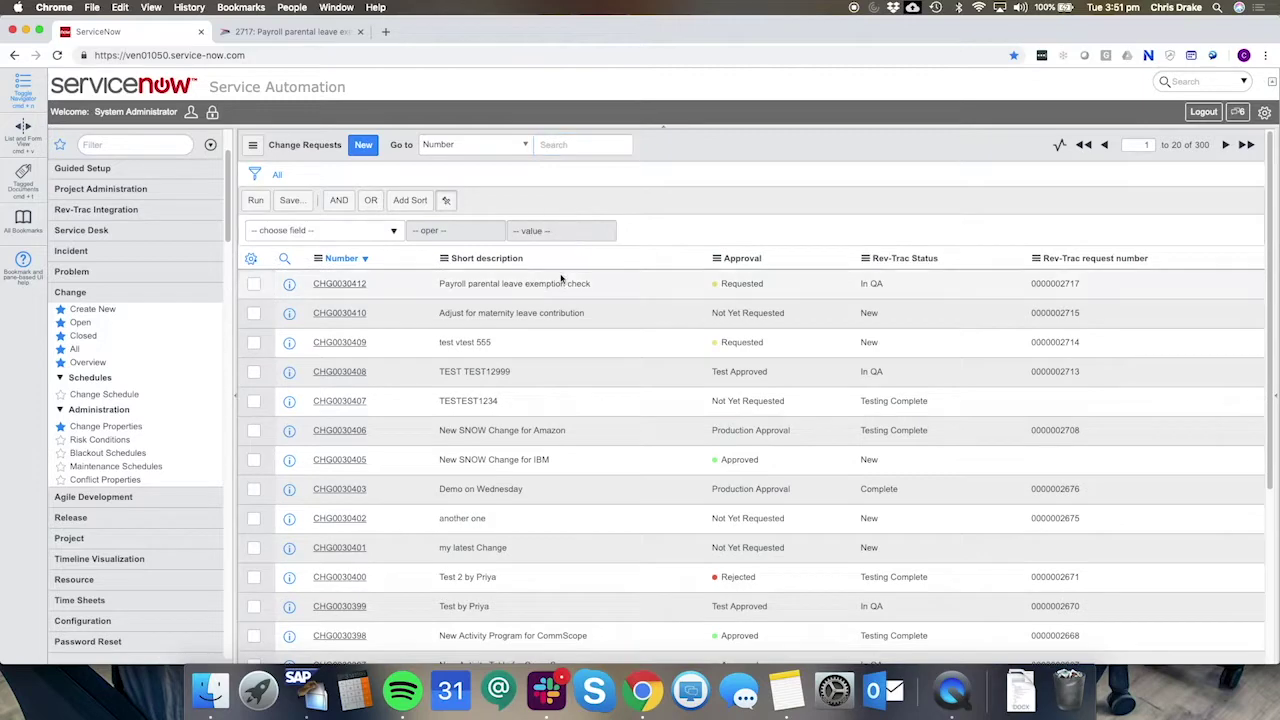
pyautogui.click(566, 283)
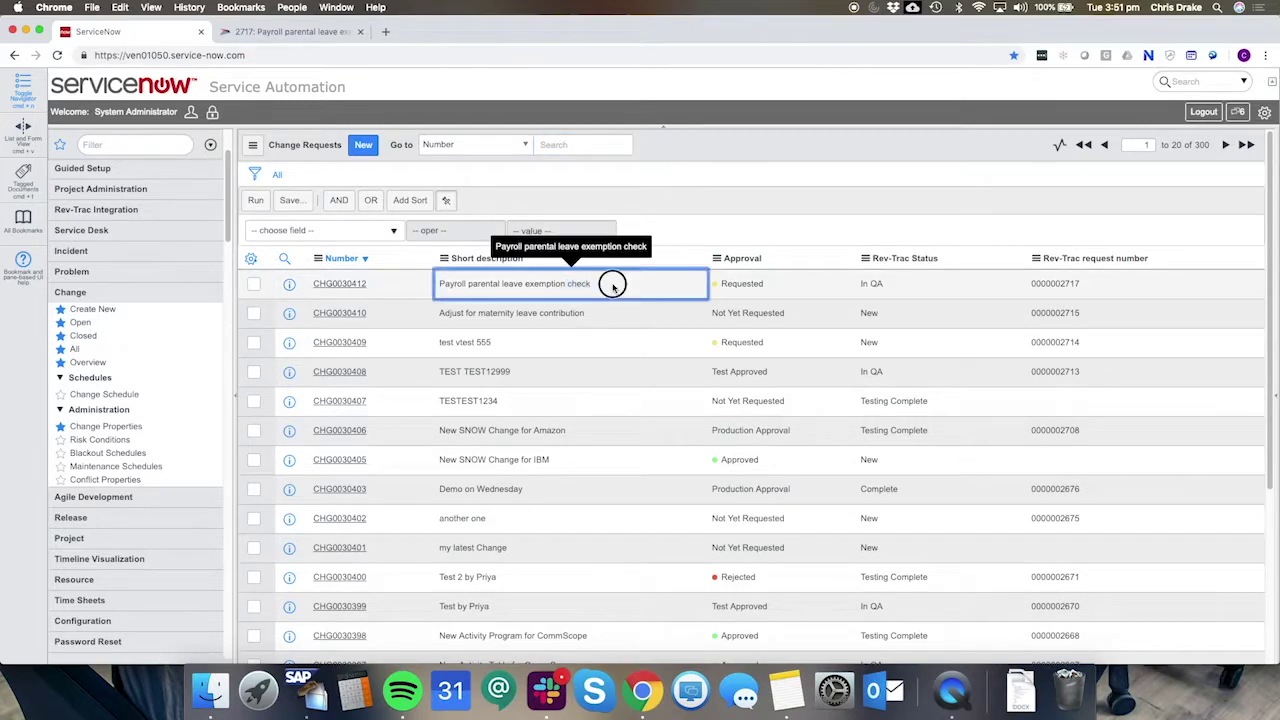
pyautogui.click(286, 32)
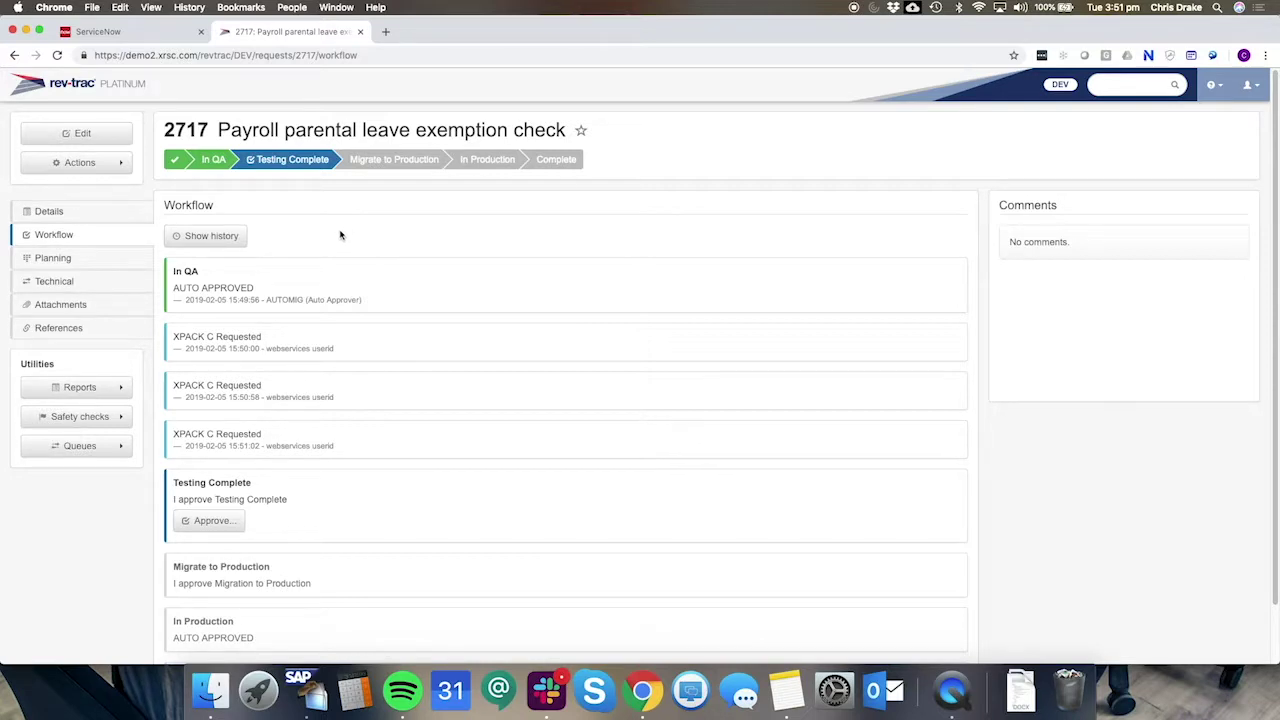
pyautogui.click(286, 164)
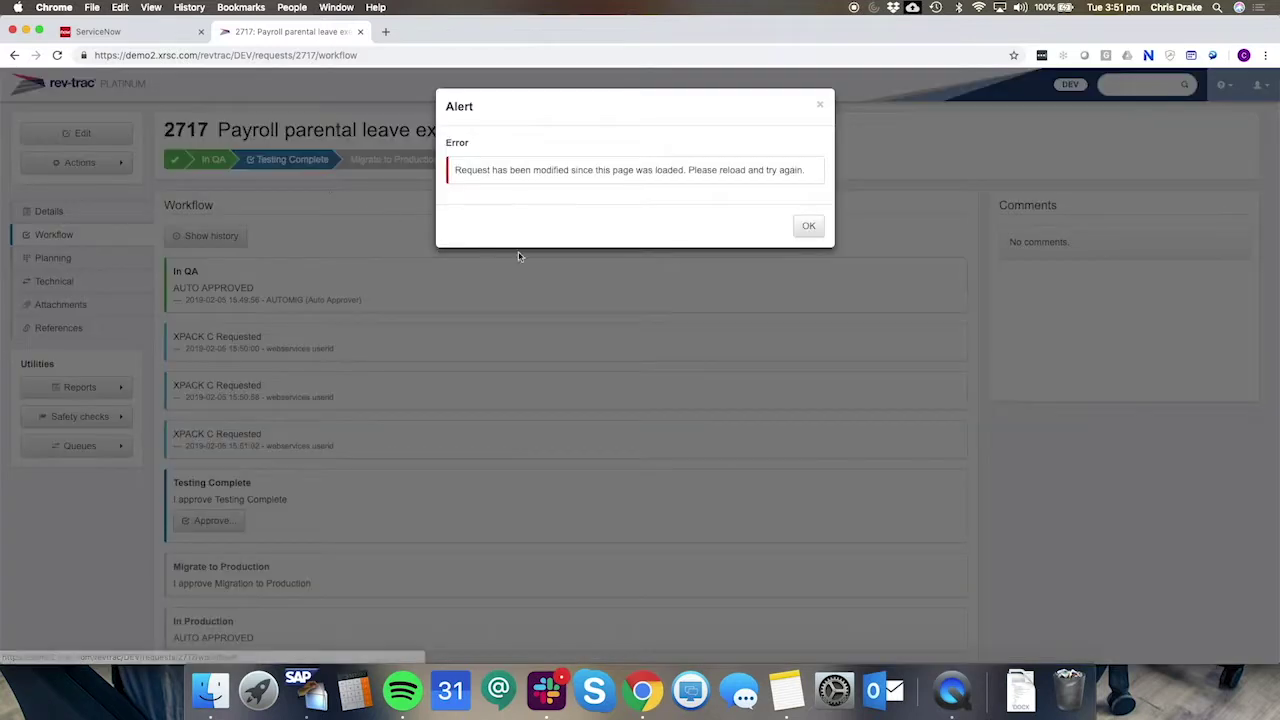
pyautogui.click(811, 226)
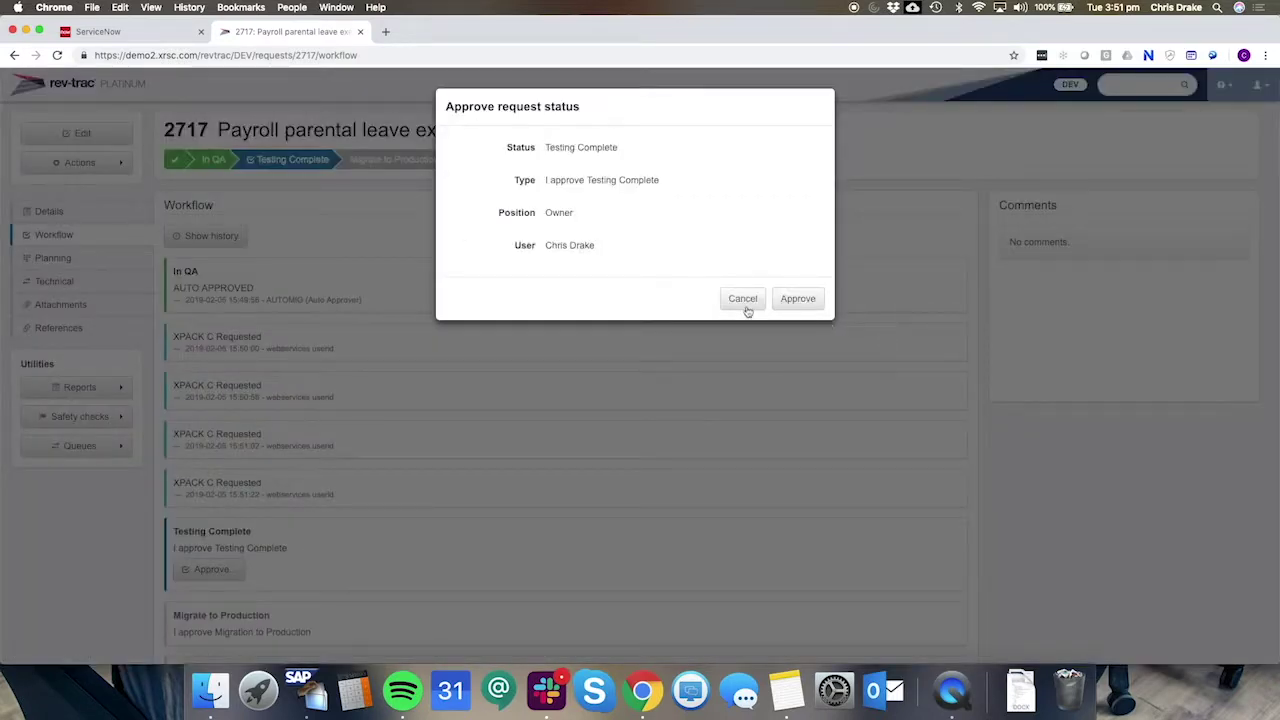
pyautogui.click(744, 304)
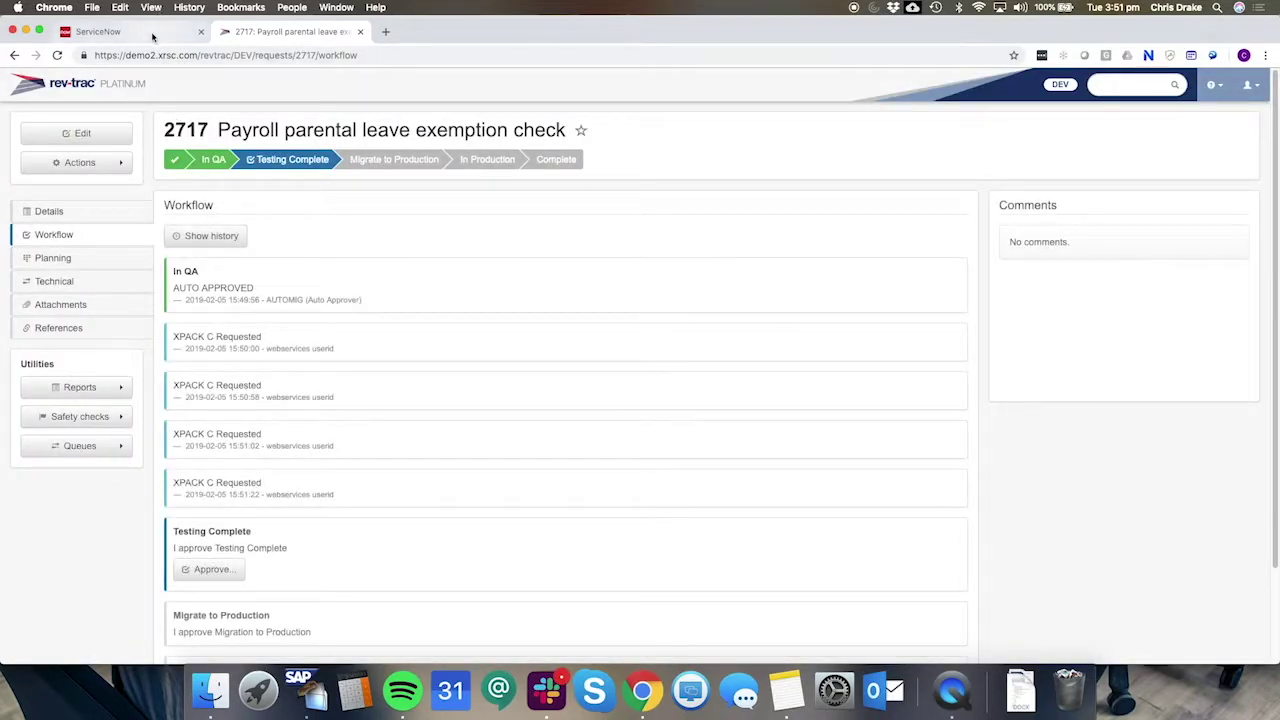
# Switch to ServiceNow, set the approval of CHG0030412 to Test Approved and update the record.
pyautogui.click(152, 37)
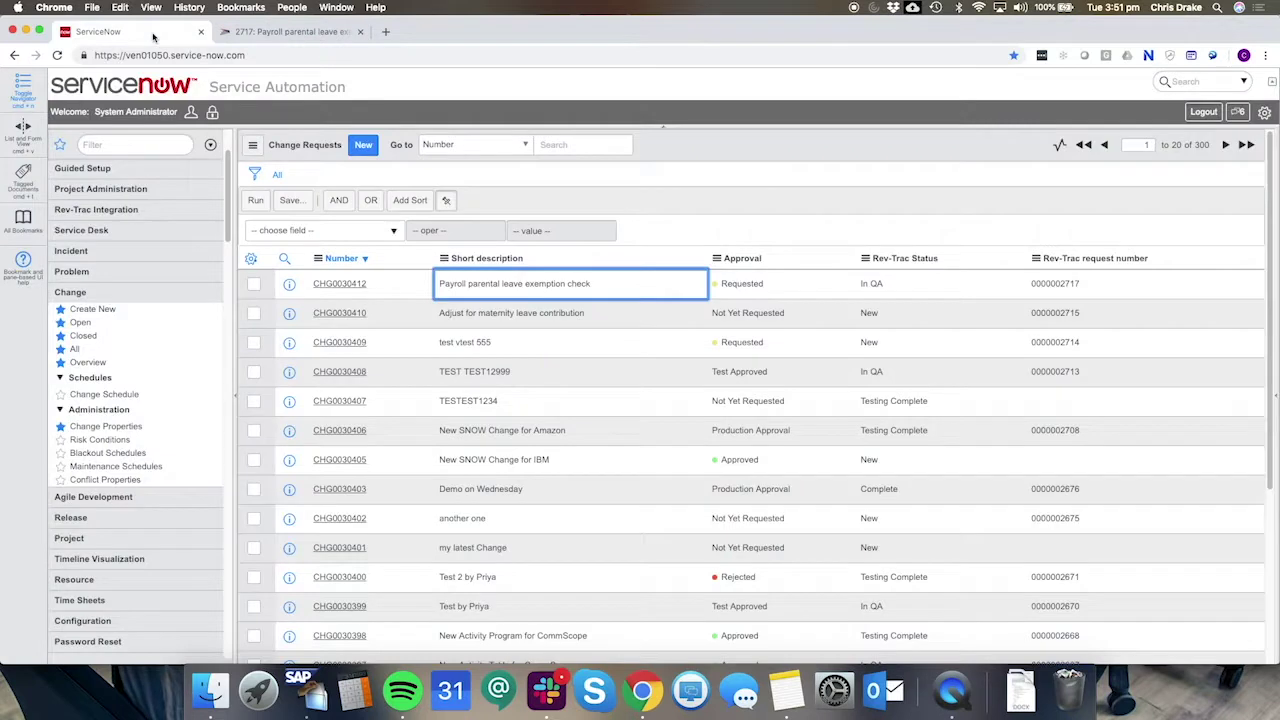
pyautogui.click(359, 285)
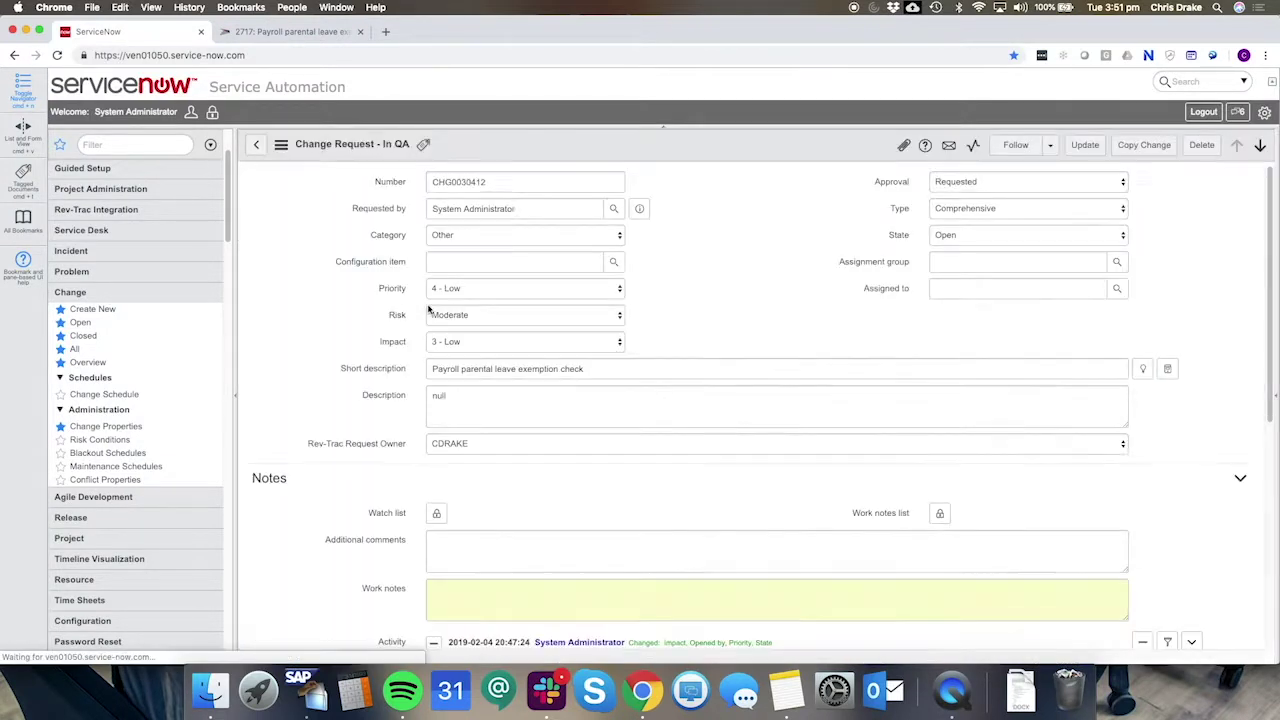
pyautogui.click(988, 181)
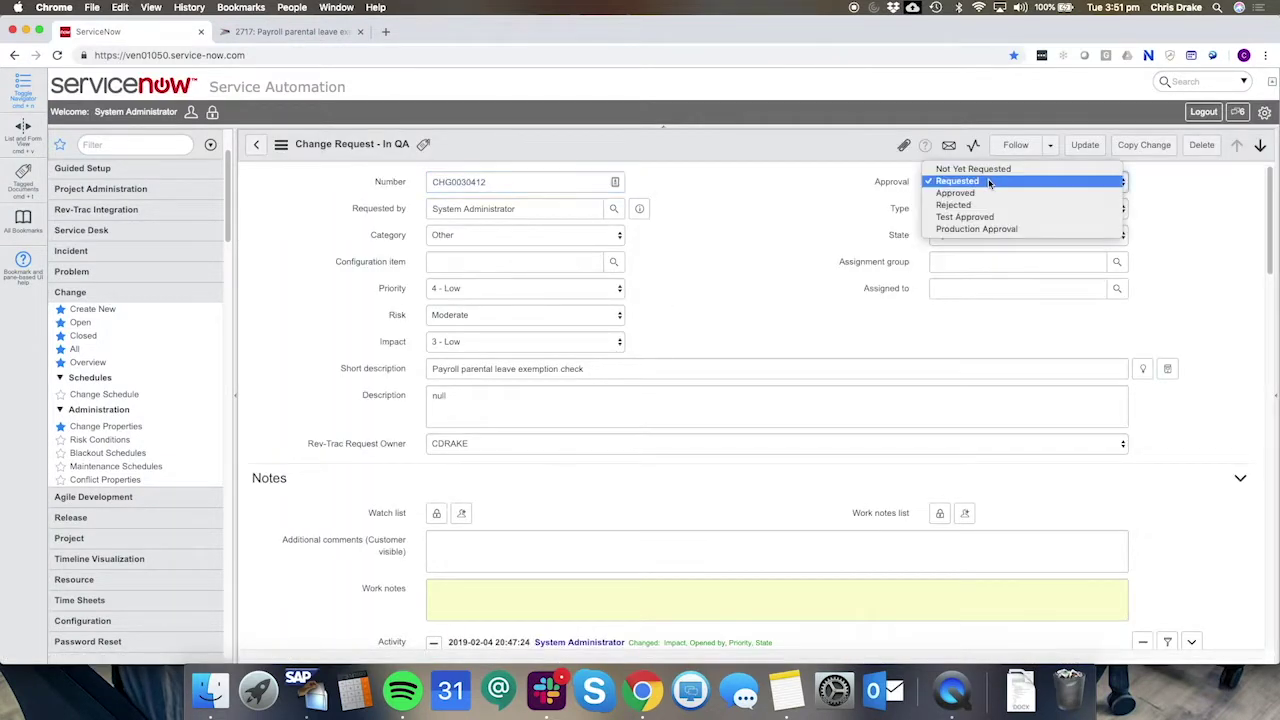
pyautogui.click(1010, 217)
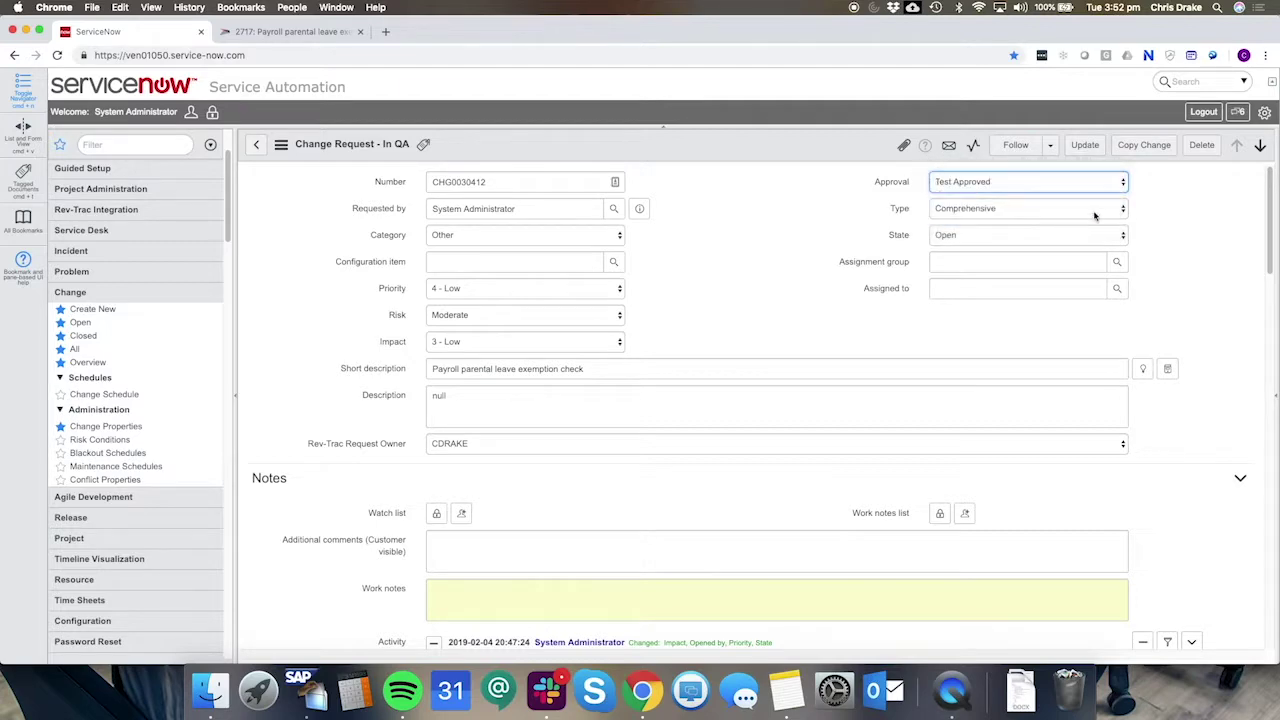
pyautogui.click(1085, 145)
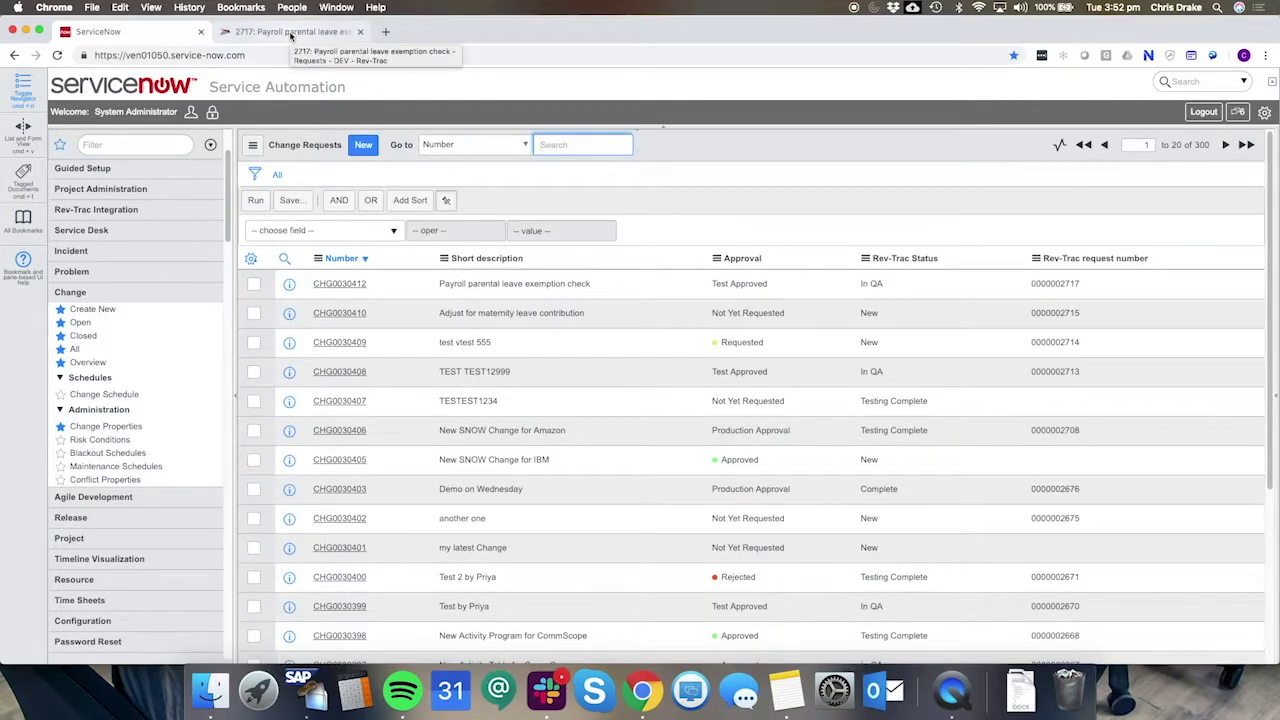
# Switch to Rev-Trac, reload request 2717 and review its workflow history for the test approval.
pyautogui.click(291, 33)
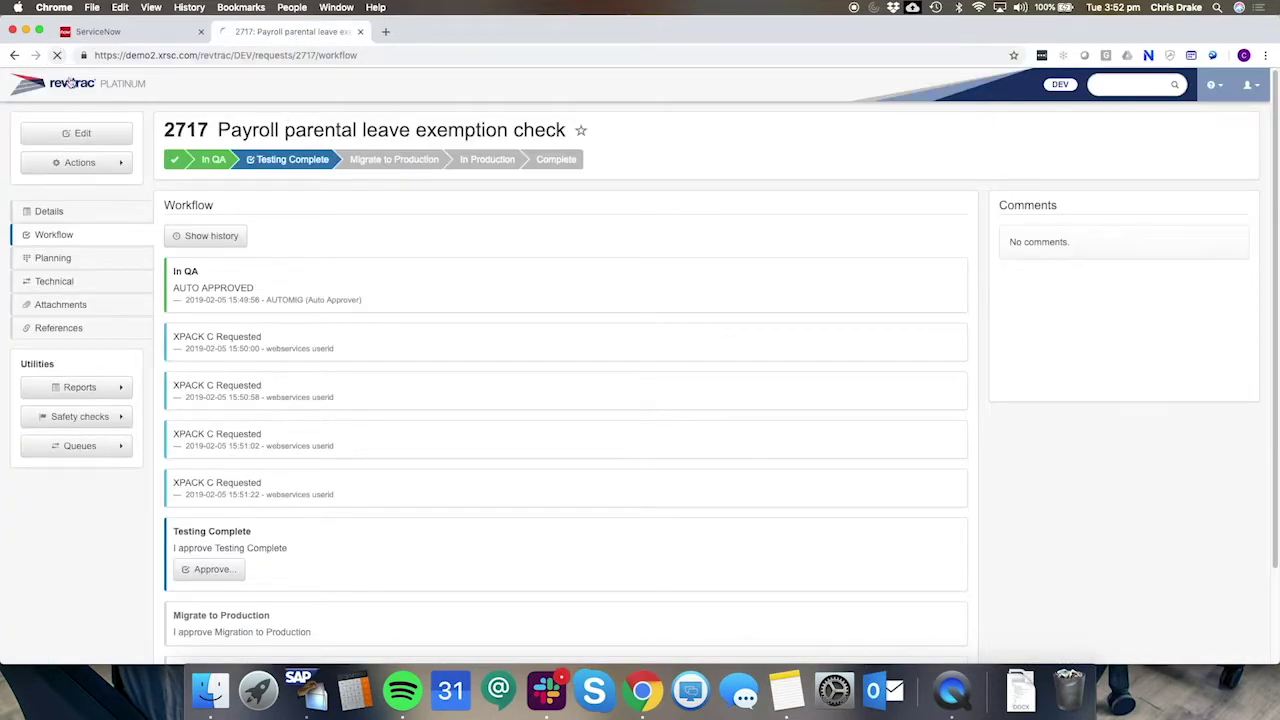
pyautogui.click(57, 56)
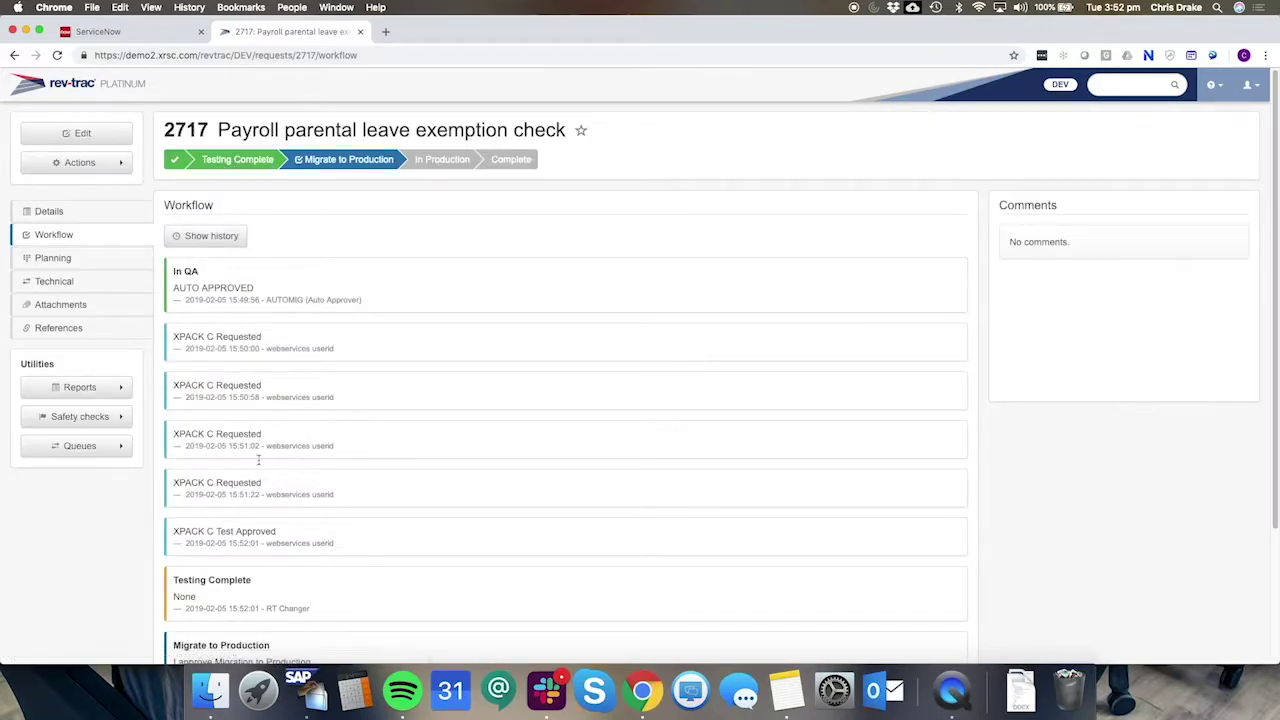
pyautogui.scroll(-3, 248, 466)
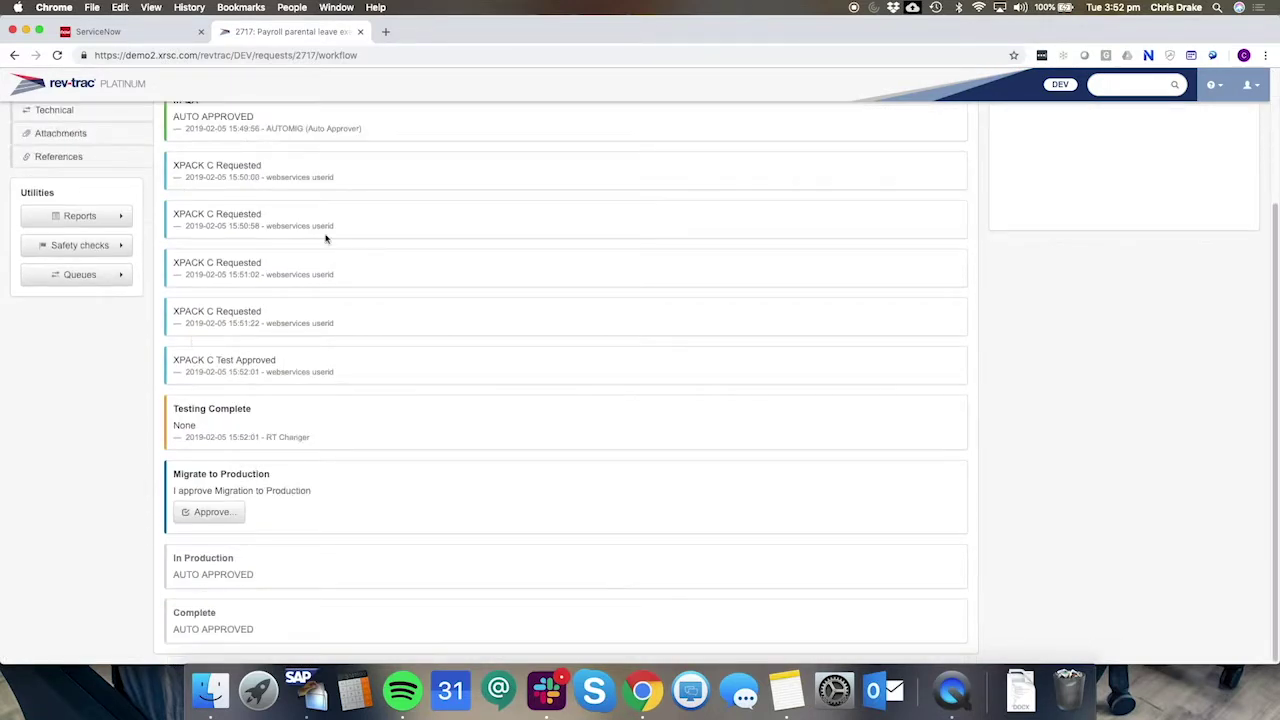
pyautogui.scroll(3, 377, 357)
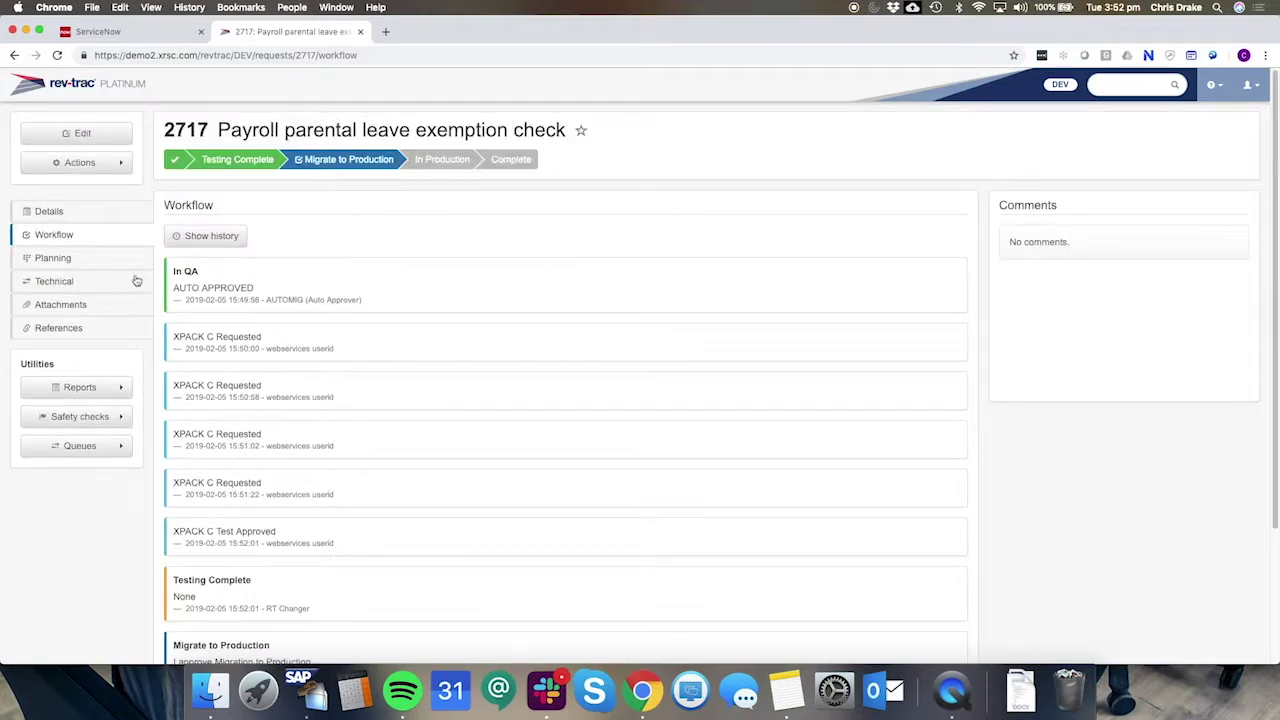
# Open the details of request 2717, try to approve Migrate to Production and read the resulting alert.
pyautogui.click(88, 214)
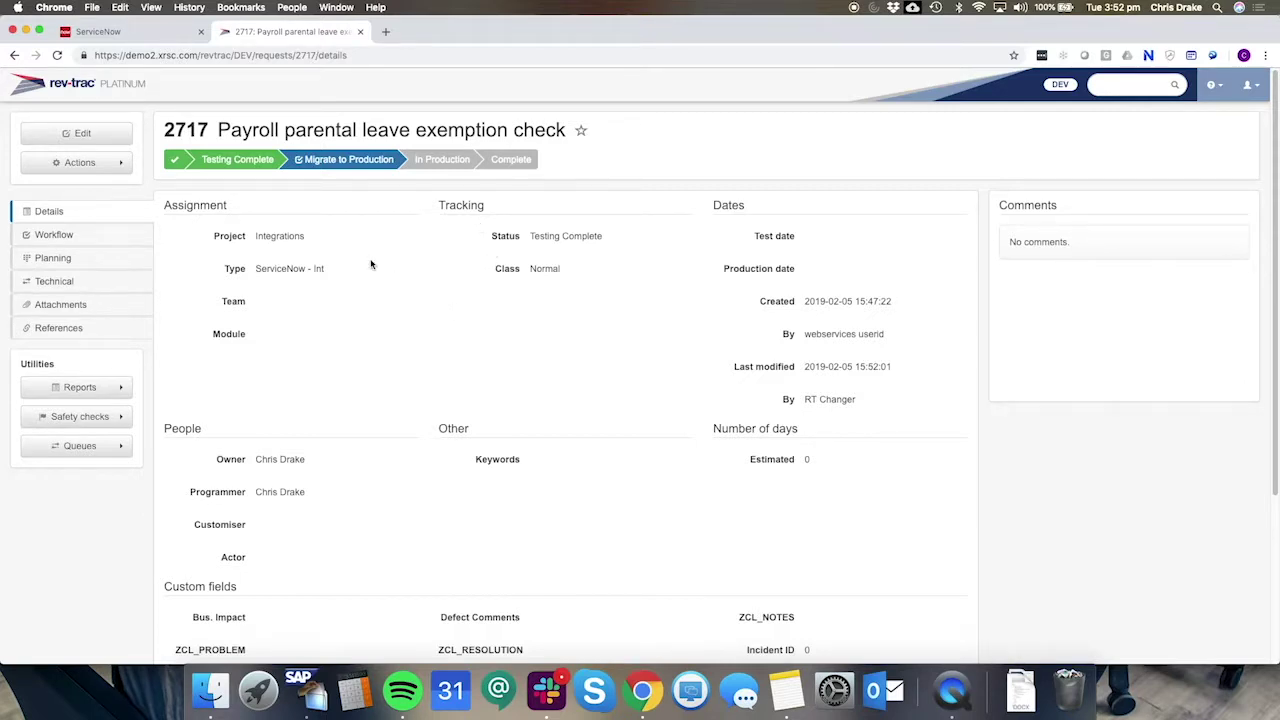
pyautogui.click(355, 162)
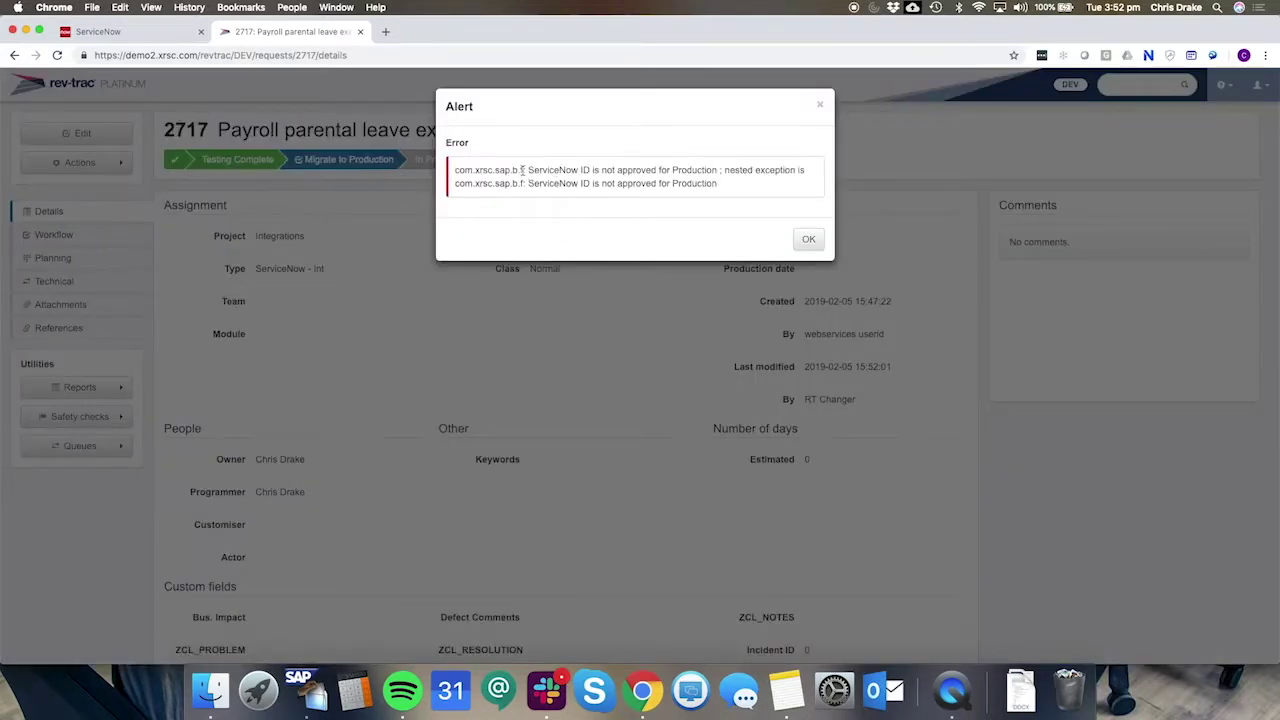
pyautogui.moveTo(521, 171); pyautogui.dragTo(745, 189)
pyautogui.click(745, 189)
pyautogui.click(596, 170)
pyautogui.moveTo(596, 170); pyautogui.dragTo(718, 171)
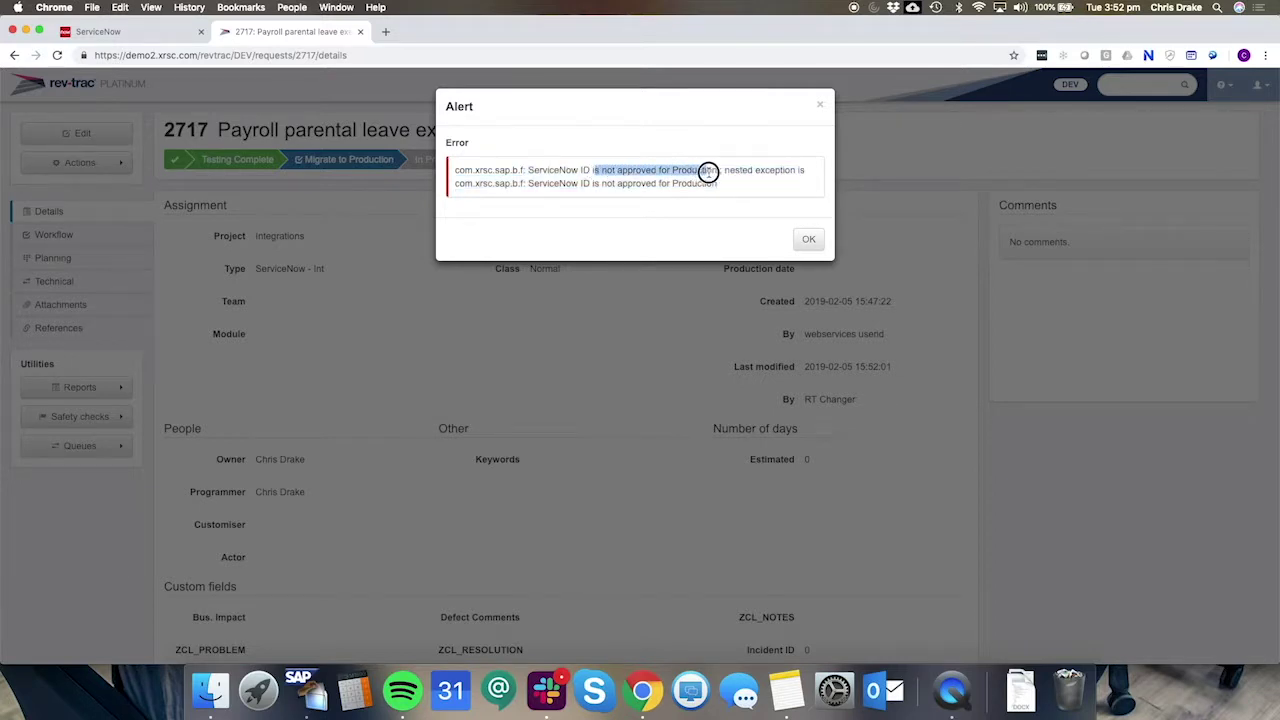
pyautogui.click(808, 243)
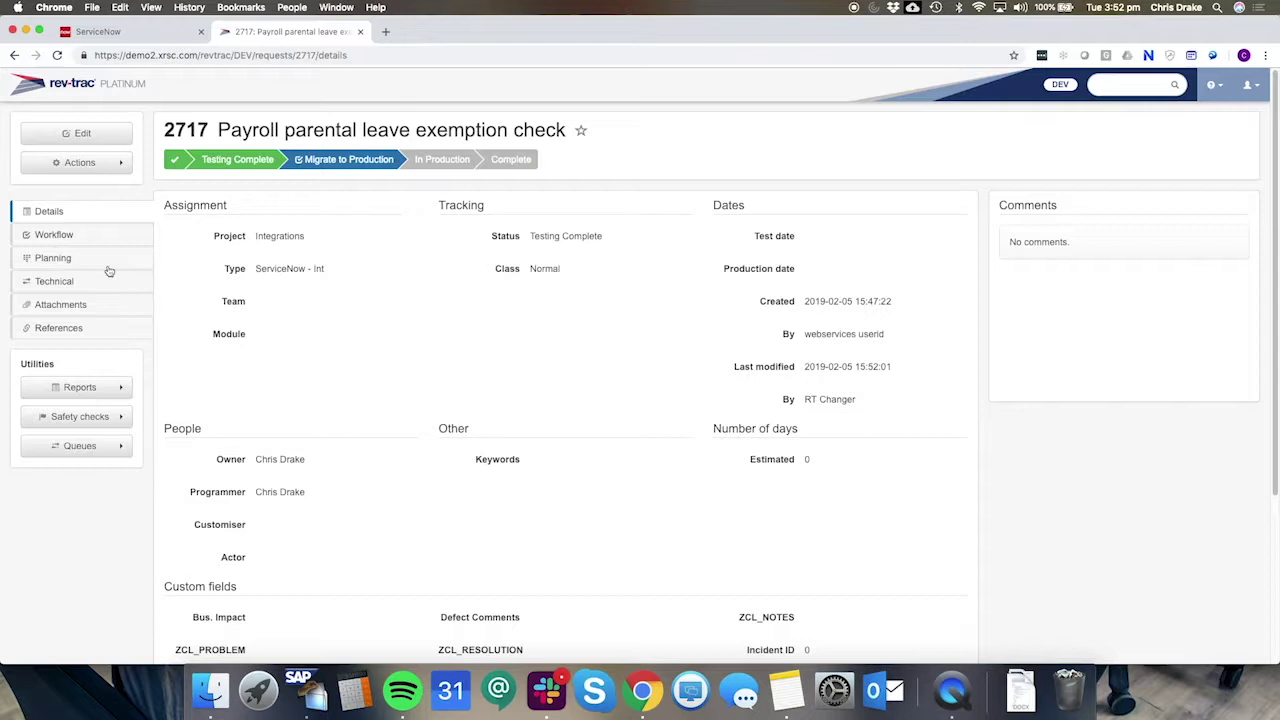
# Check the SNOW CR Status among the custom fields of request 2717.
pyautogui.scroll(-3, 540, 312)
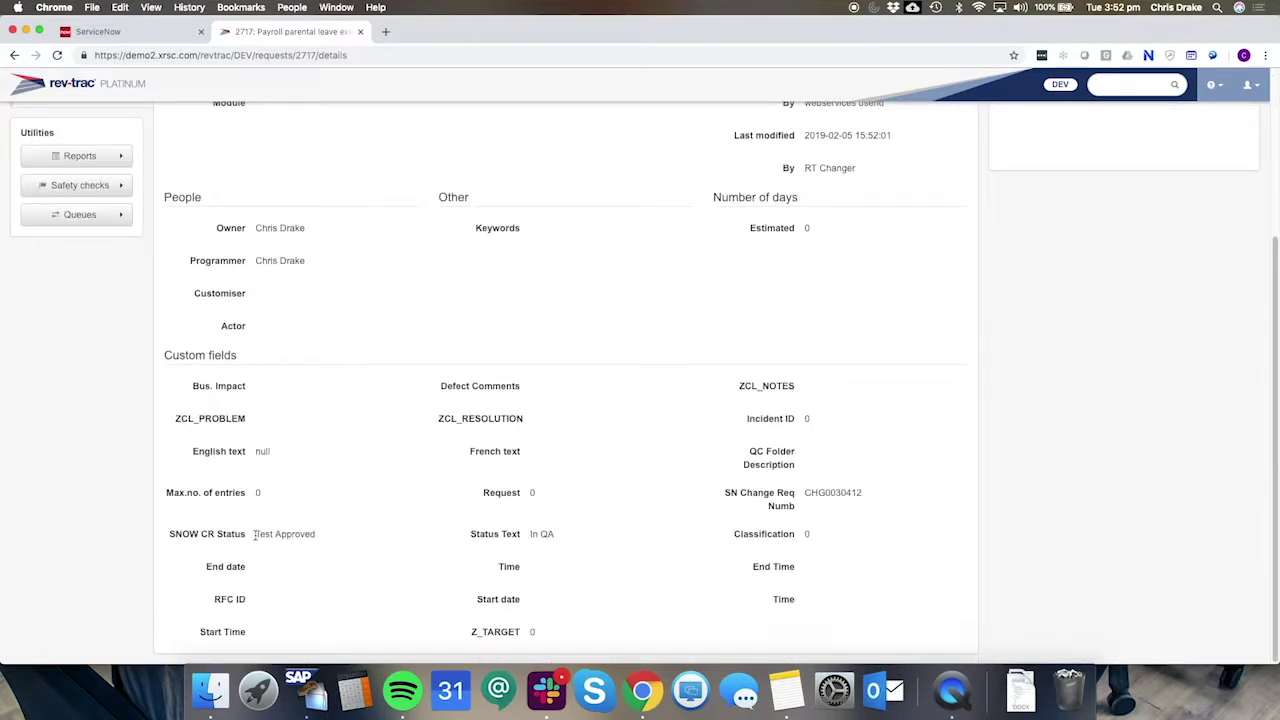
pyautogui.moveTo(255, 535); pyautogui.dragTo(349, 542)
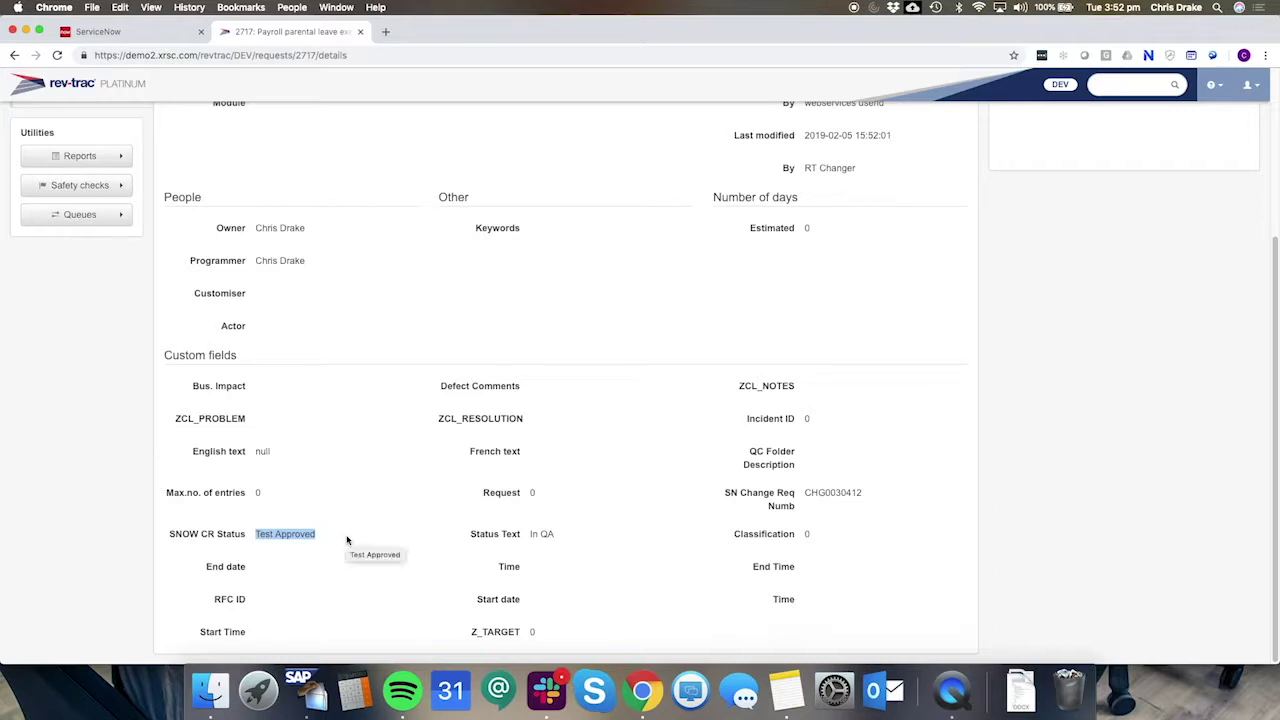
pyautogui.click(317, 538)
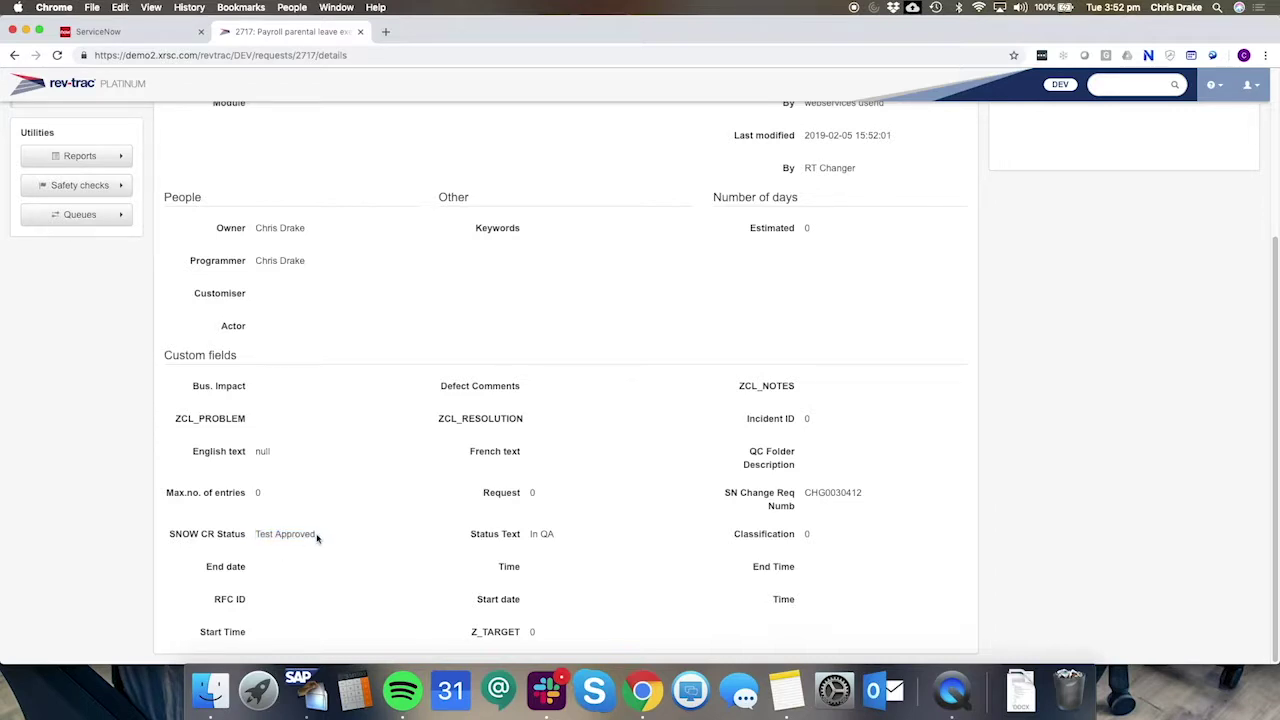
# Switch to ServiceNow, set the approval of CHG0030412 to Production Approval and update the record.
pyautogui.click(135, 33)
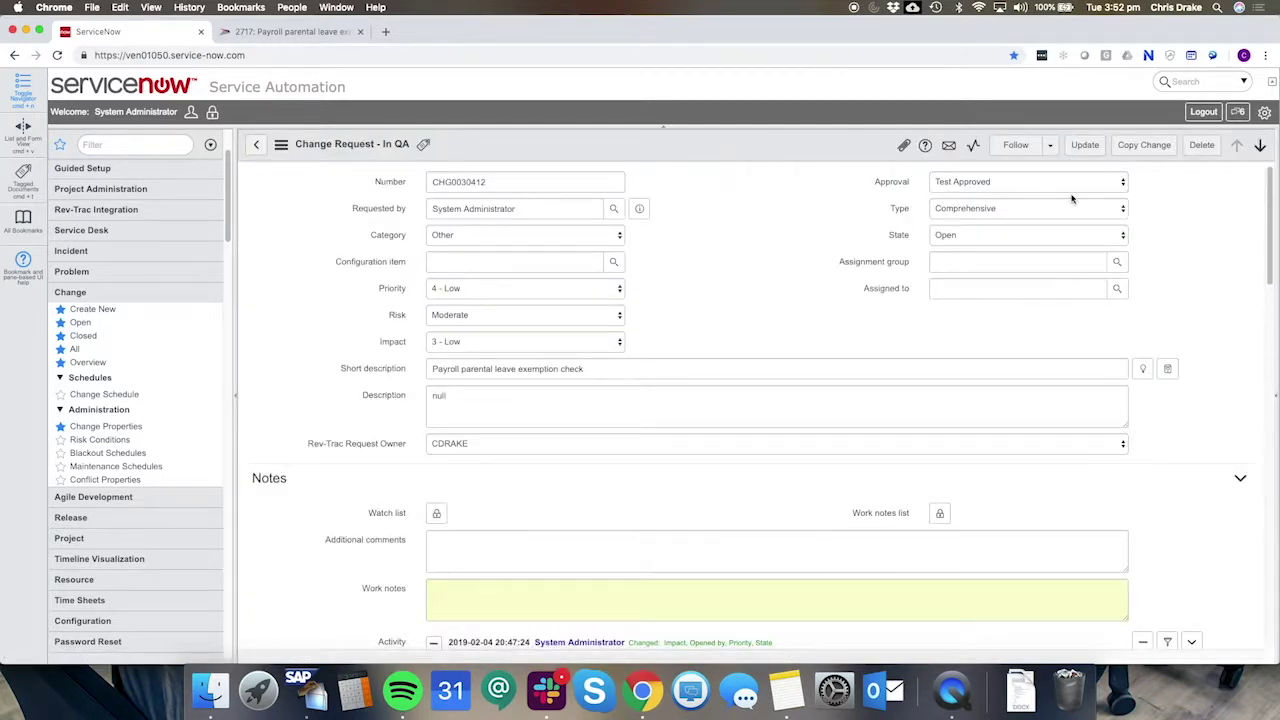
pyautogui.click(1068, 184)
pyautogui.click(1062, 194)
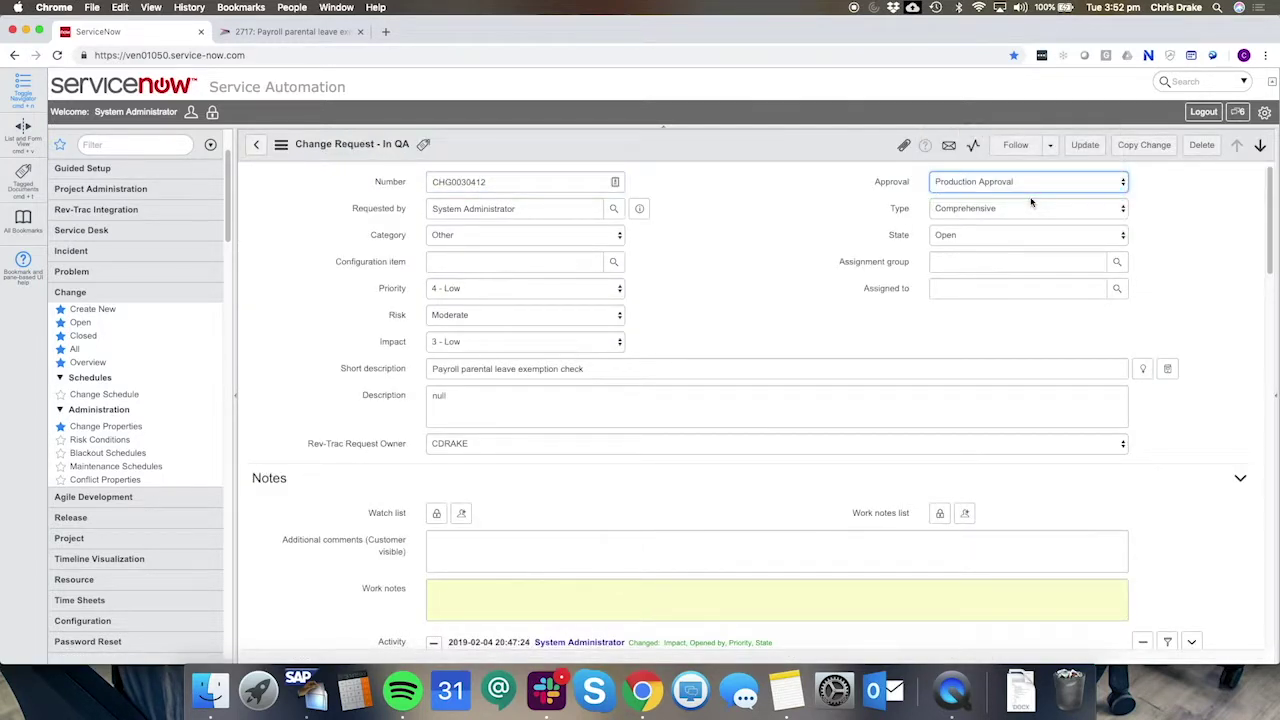
pyautogui.click(1086, 147)
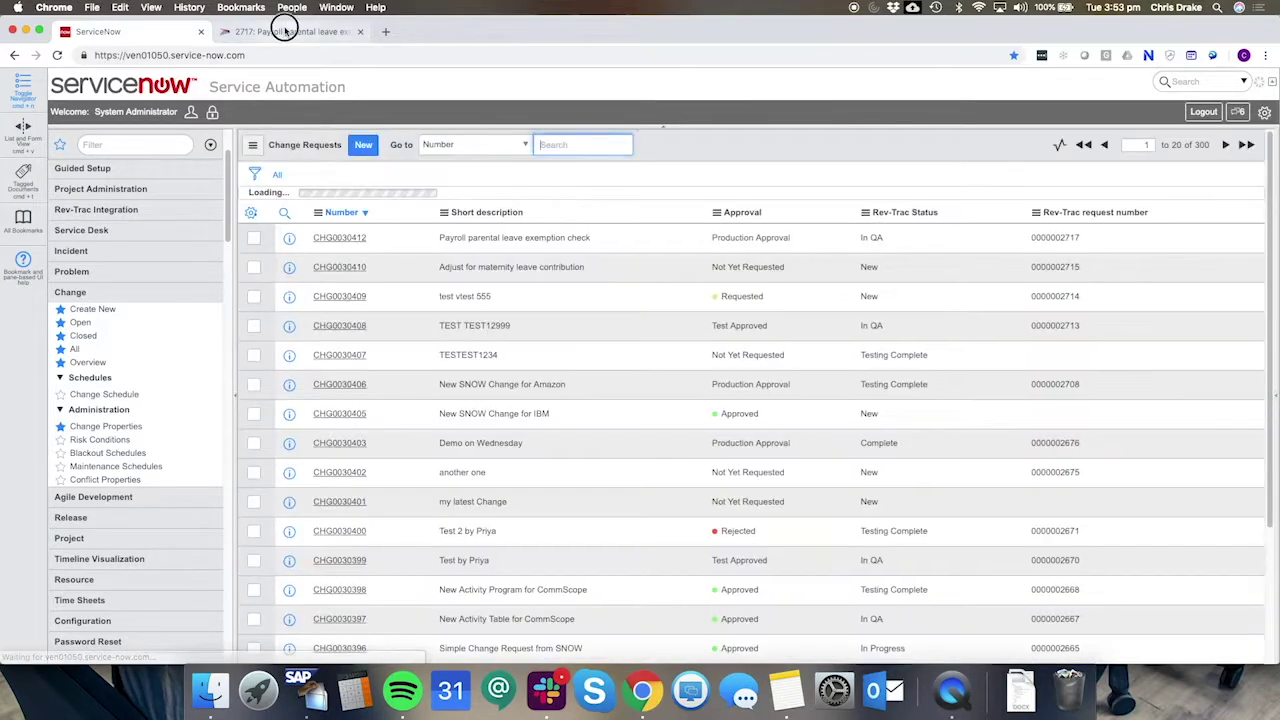
# Return to request 2717 in Rev-Trac, reload it and recheck its SNOW CR Status.
pyautogui.click(322, 31)
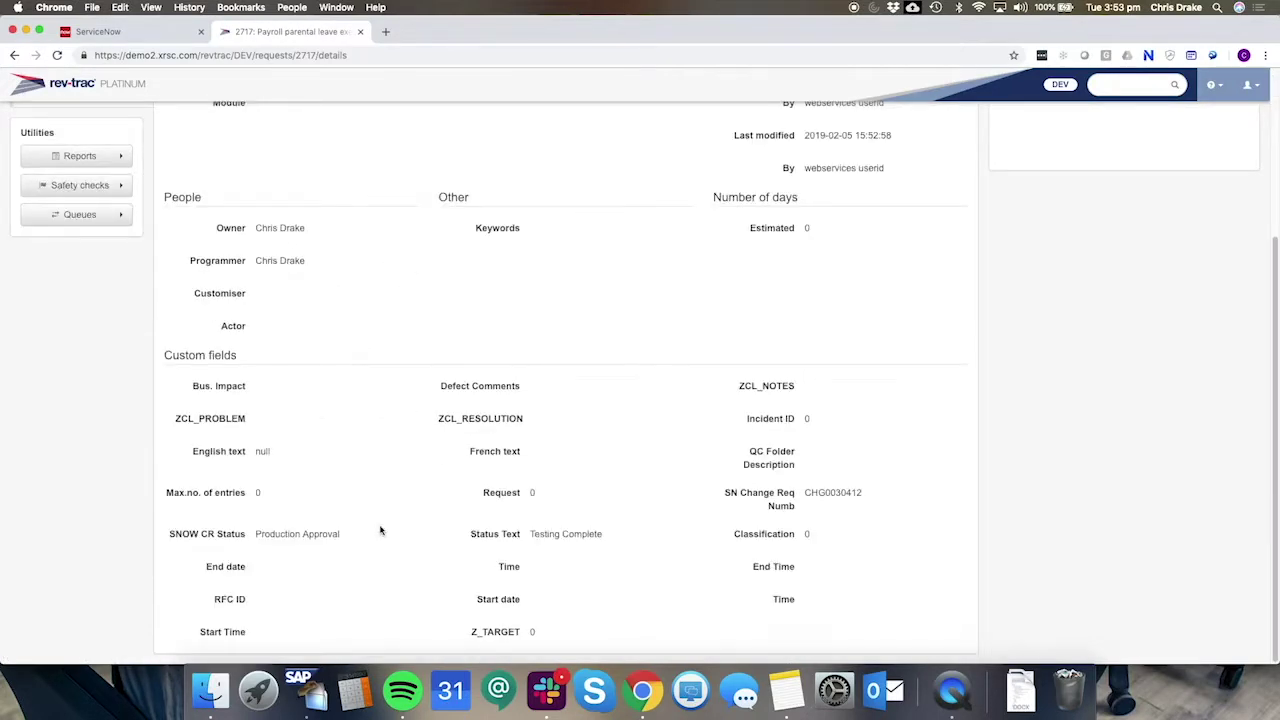
pyautogui.moveTo(258, 537); pyautogui.dragTo(363, 534)
pyautogui.scroll(5, 363, 534)
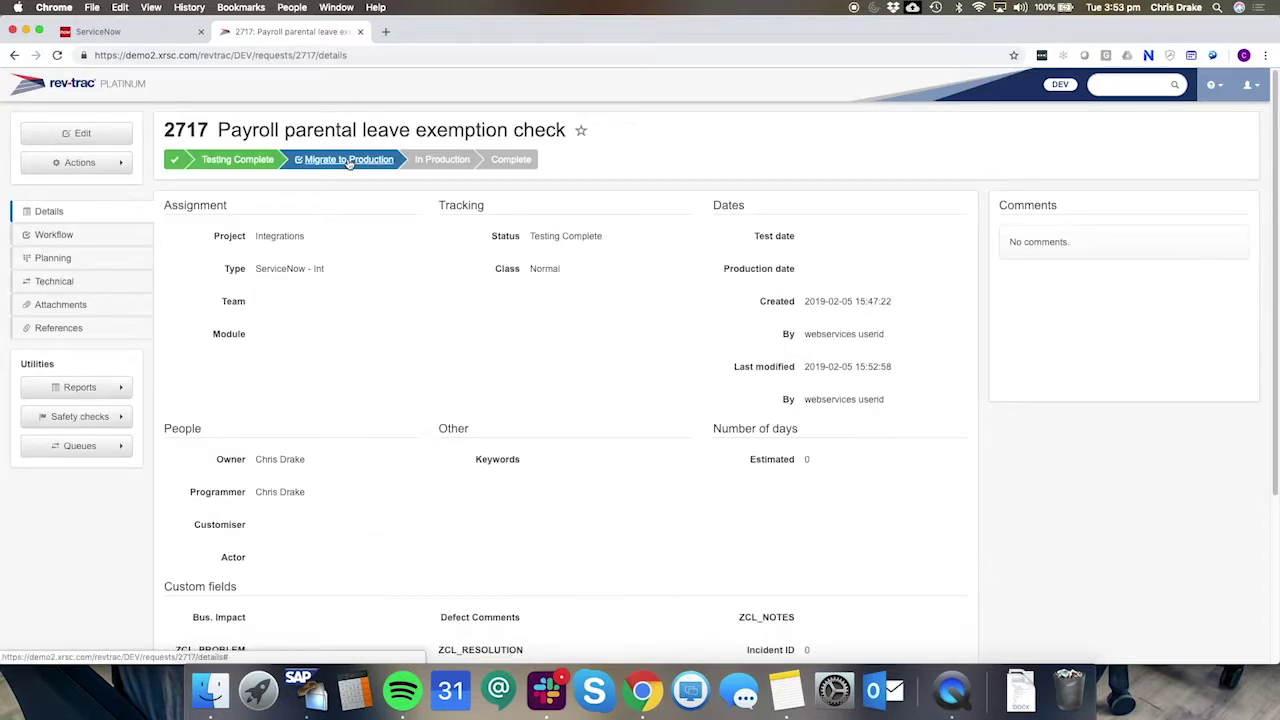
# Reload request 2717, approve Migrate to Production and continue through the pre-approval checks.
pyautogui.click(348, 160)
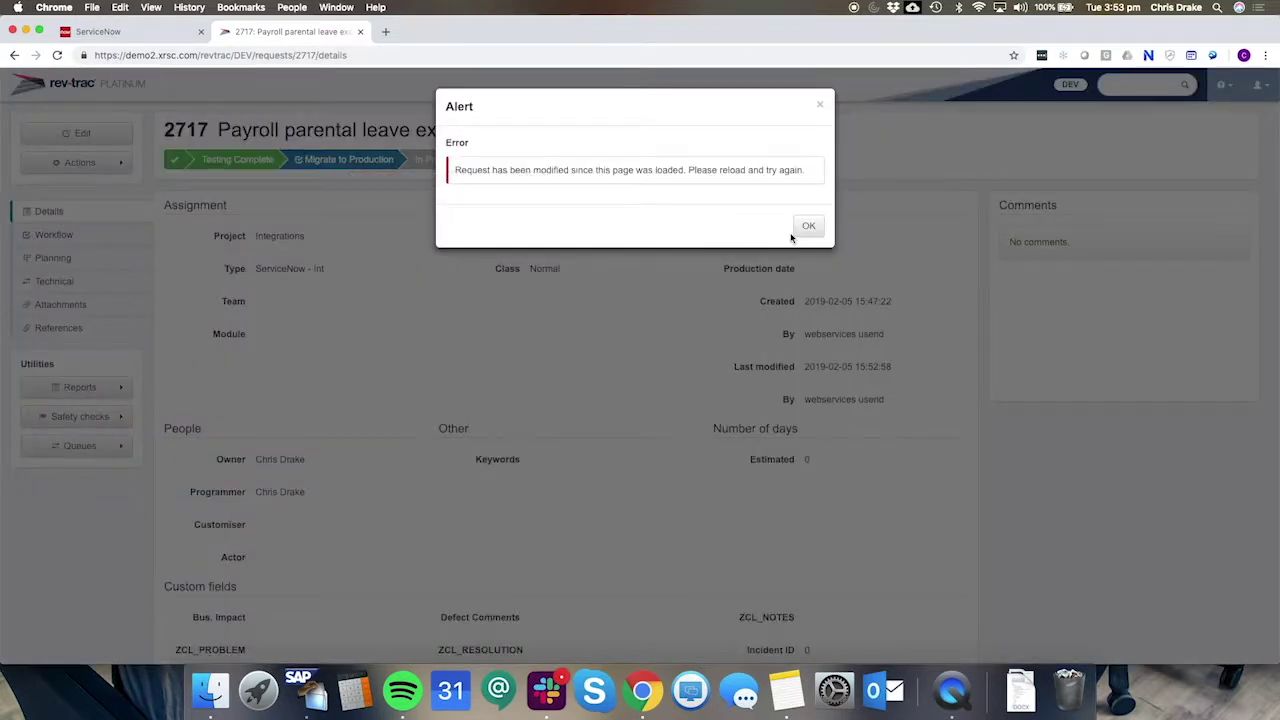
pyautogui.click(808, 226)
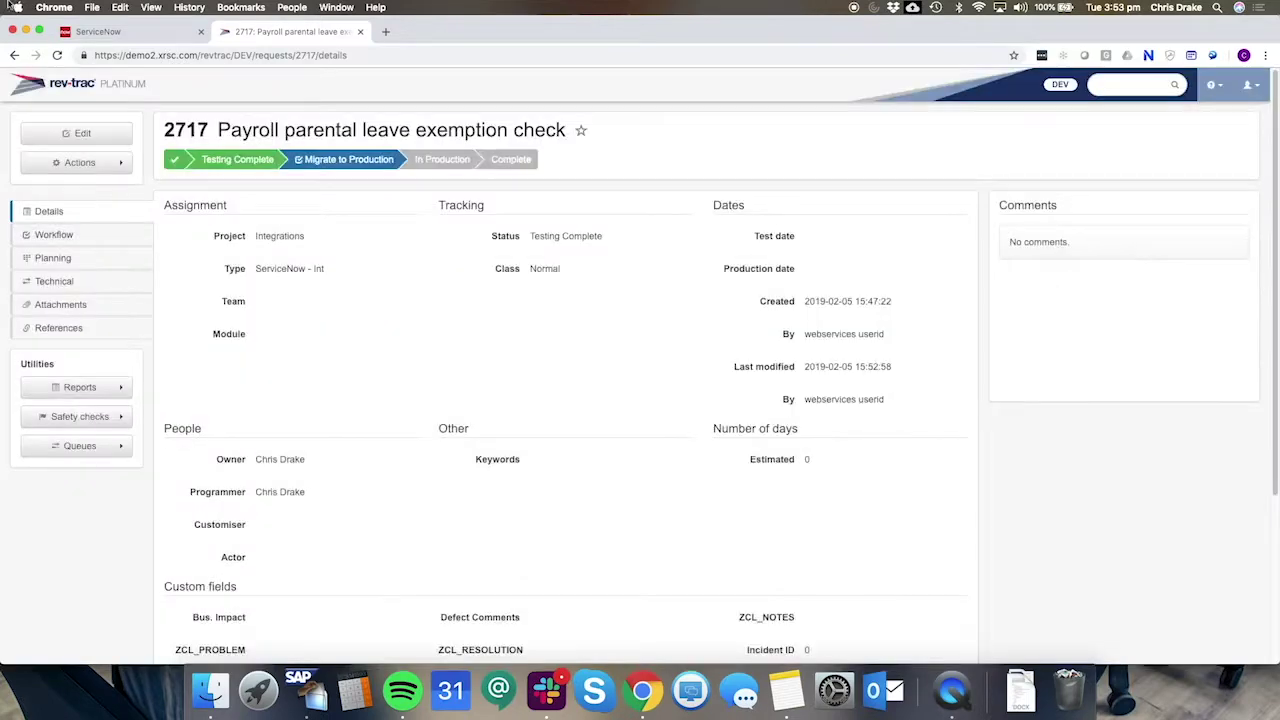
pyautogui.click(57, 55)
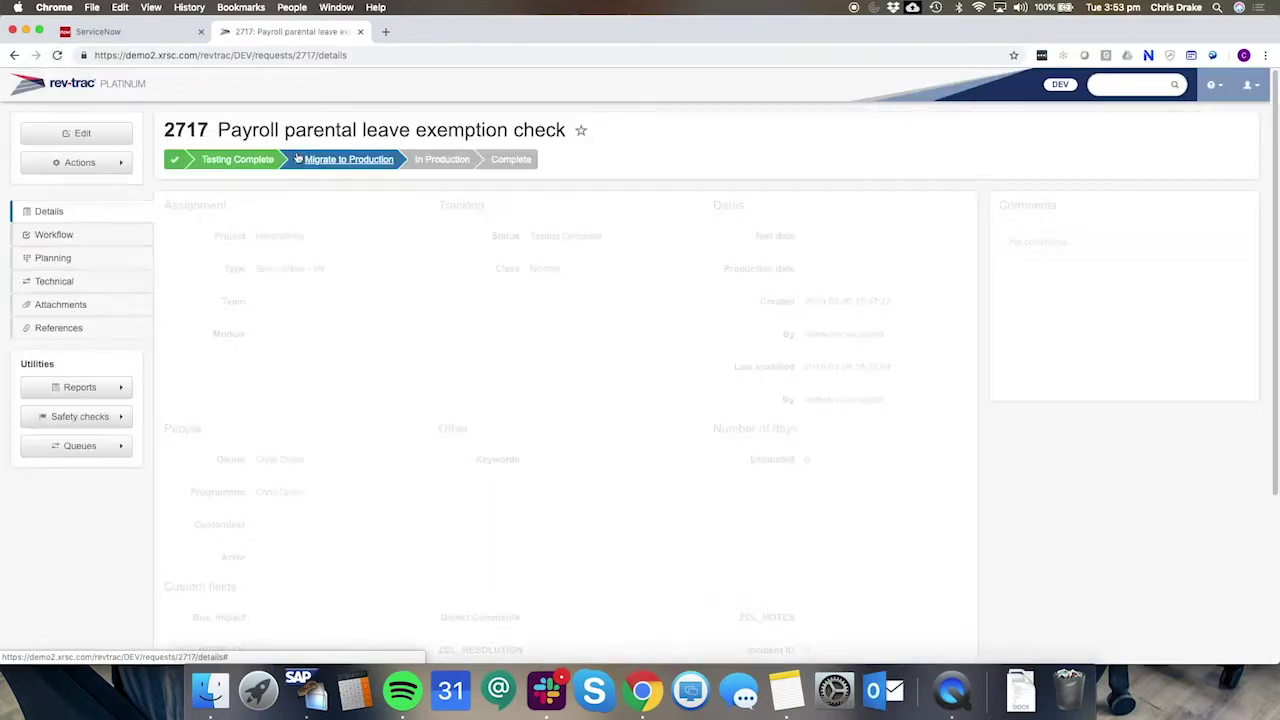
pyautogui.click(358, 162)
pyautogui.click(800, 312)
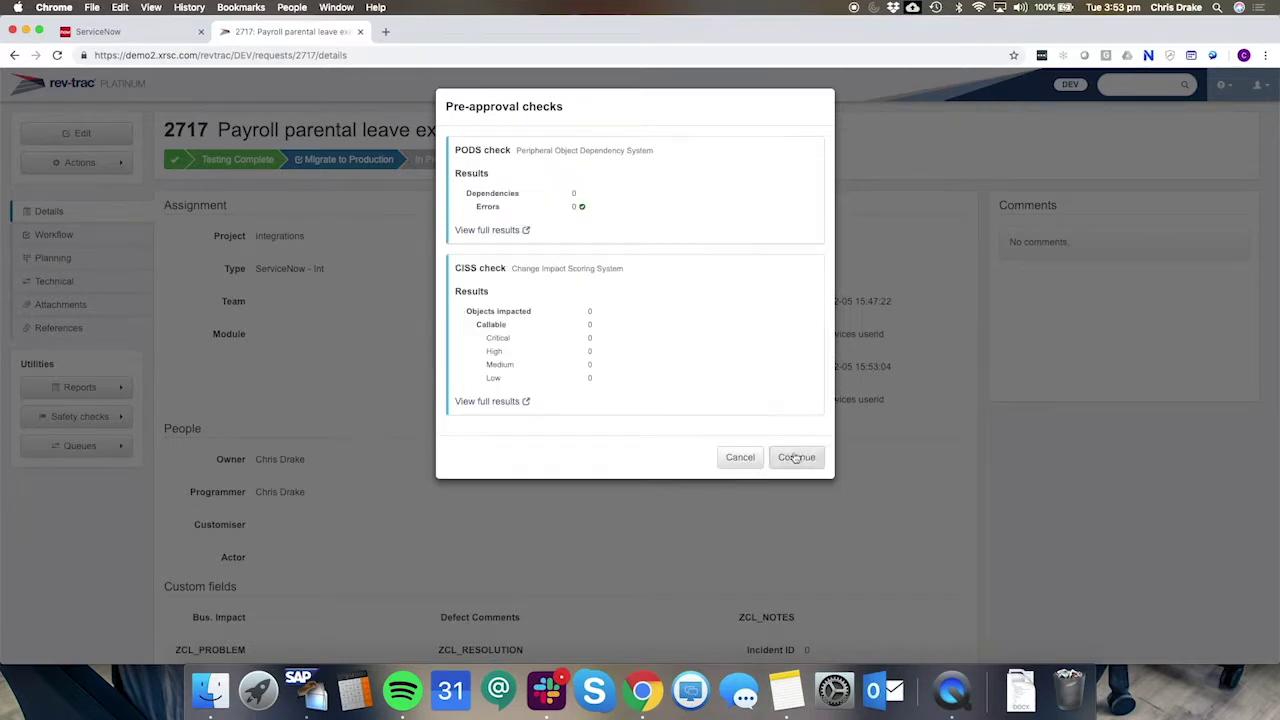
pyautogui.click(797, 456)
pyautogui.click(798, 299)
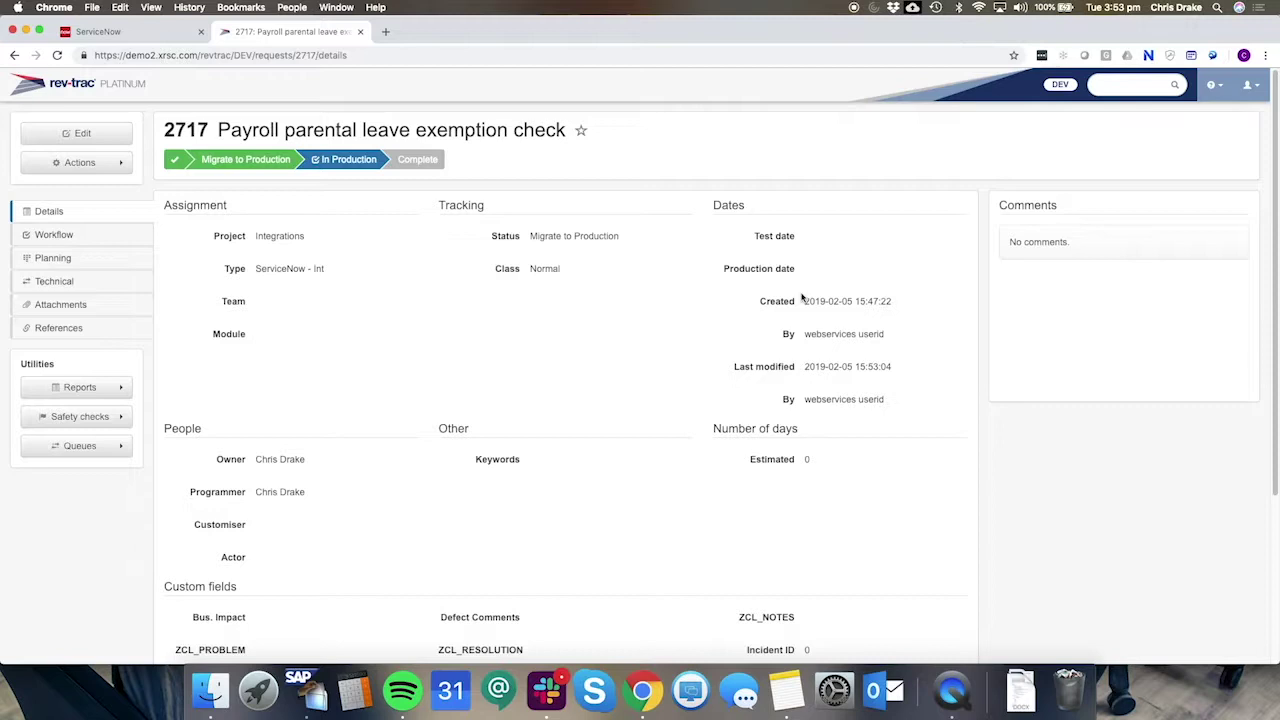
# Switch to SAP GUI and keep refreshing the transport logs of DEVK916511 to follow the import into PRD, expanding the PRD entry.
pyautogui.press('super+Tab')
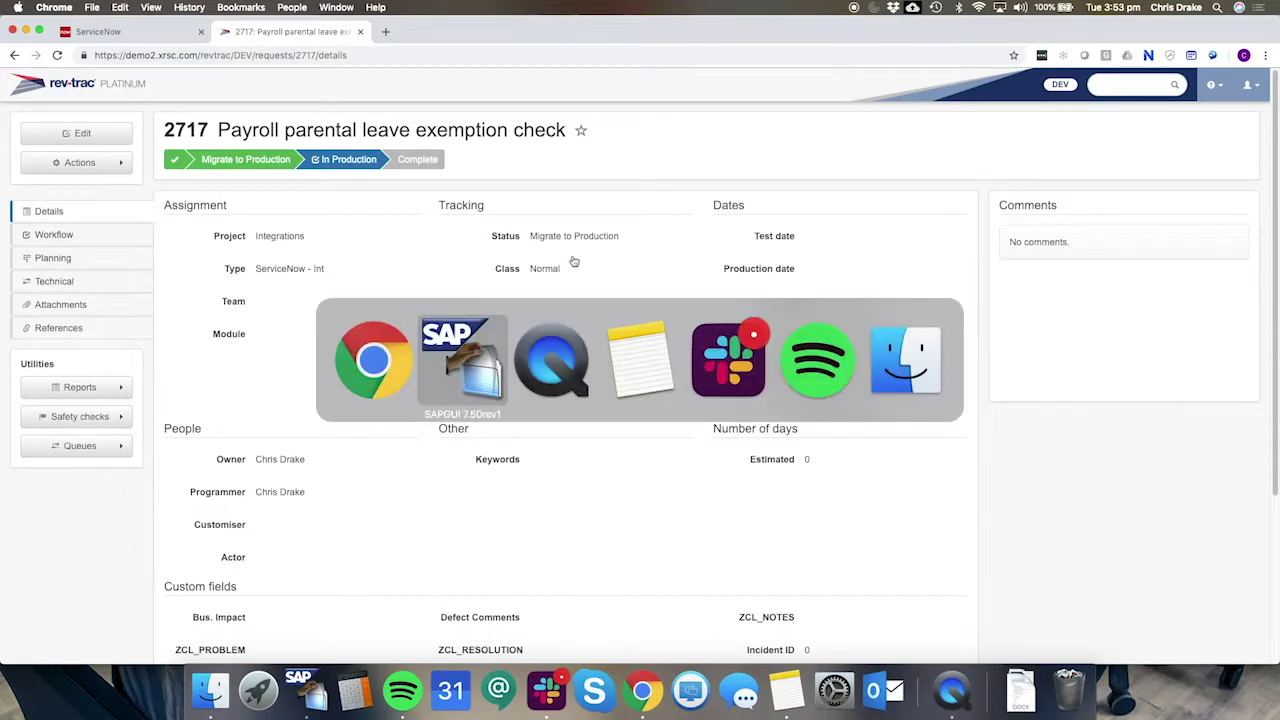
pyautogui.click(652, 108)
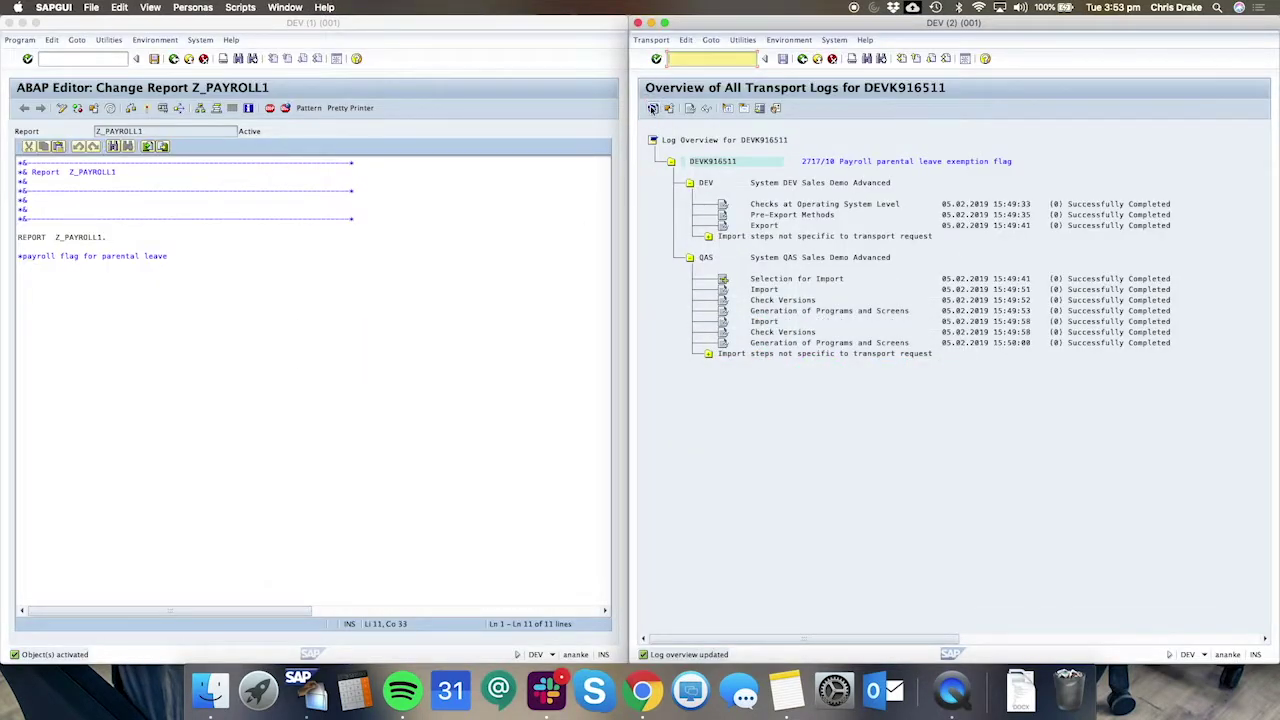
pyautogui.click(652, 108)
pyautogui.click(652, 108)
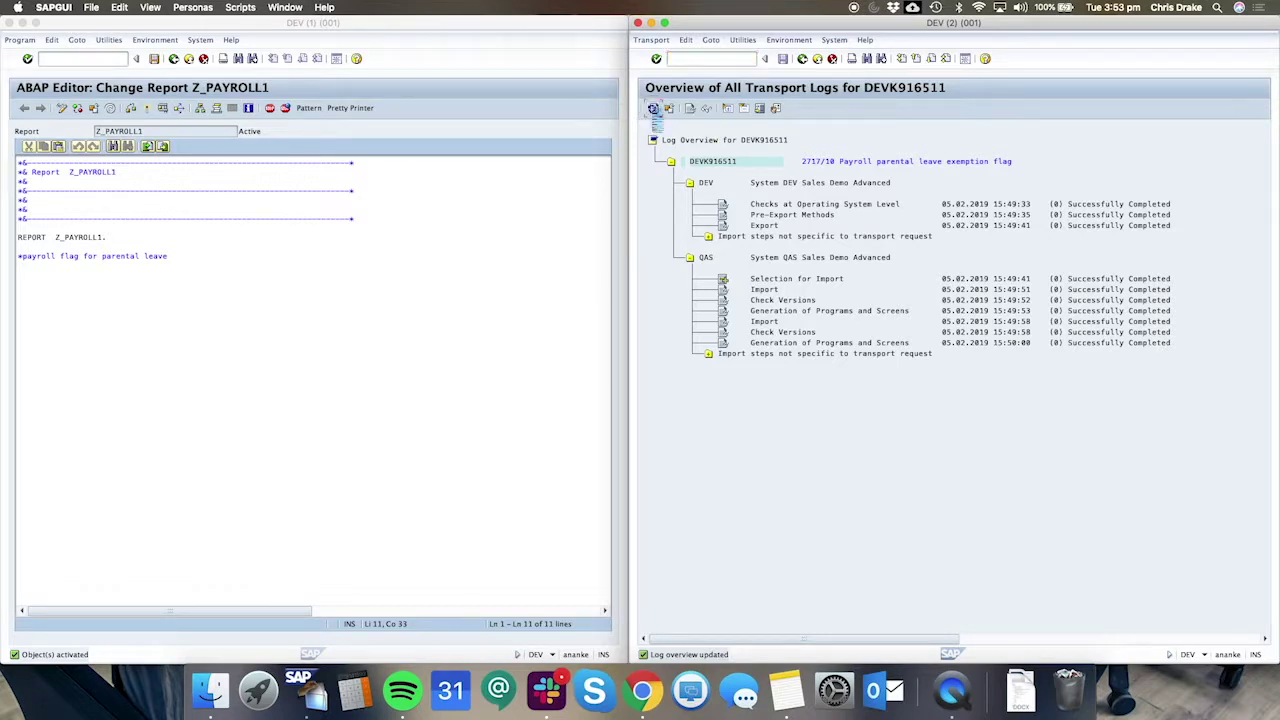
pyautogui.click(689, 374)
pyautogui.click(652, 108)
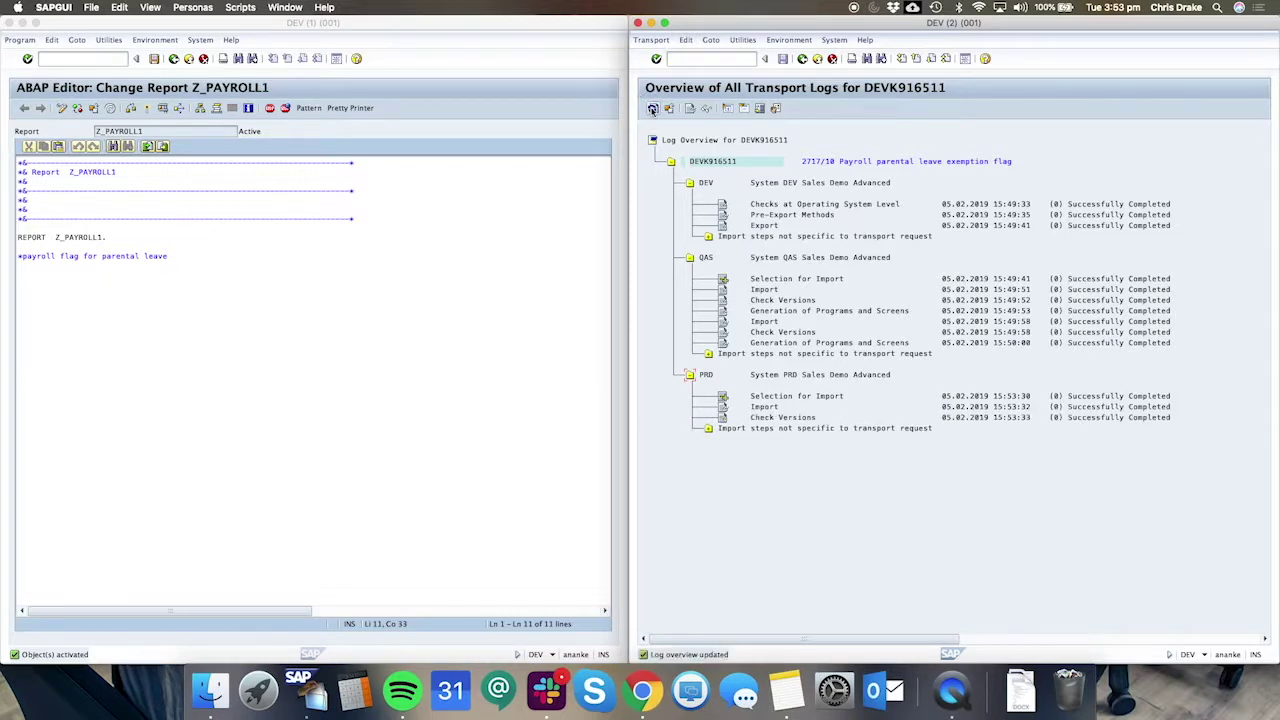
pyautogui.click(652, 108)
pyautogui.click(652, 108)
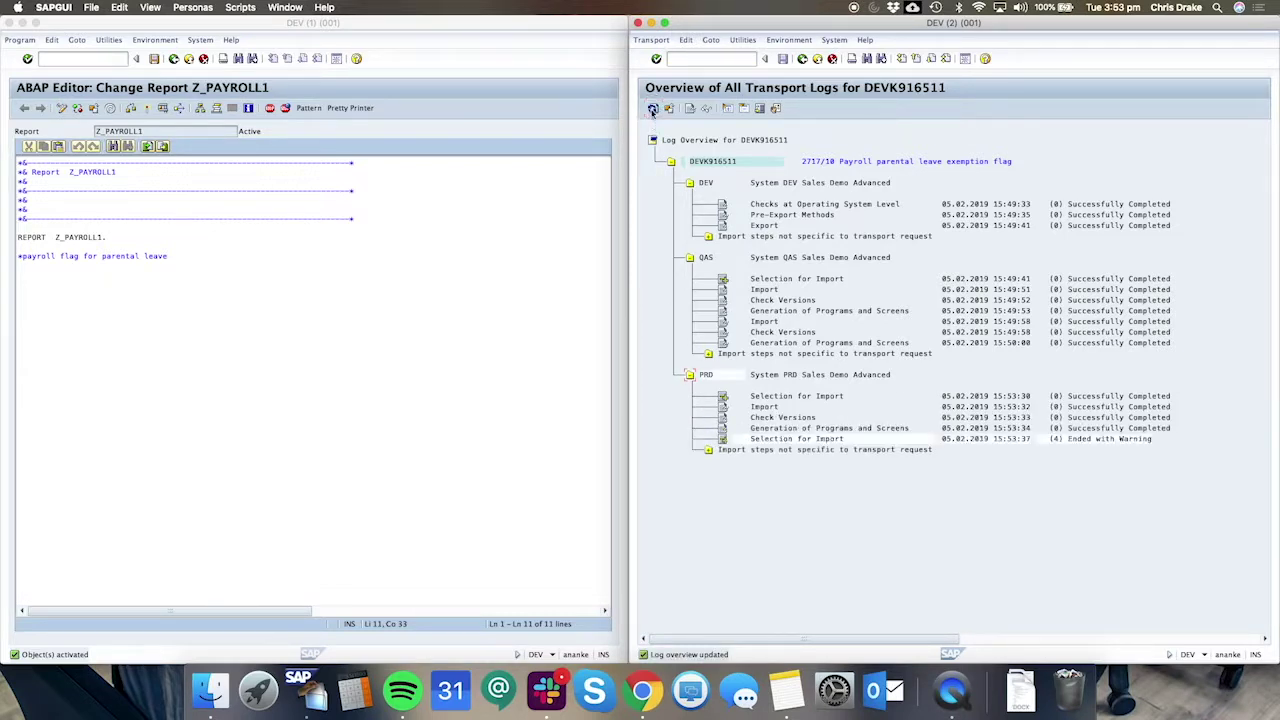
pyautogui.click(652, 108)
pyautogui.click(652, 108)
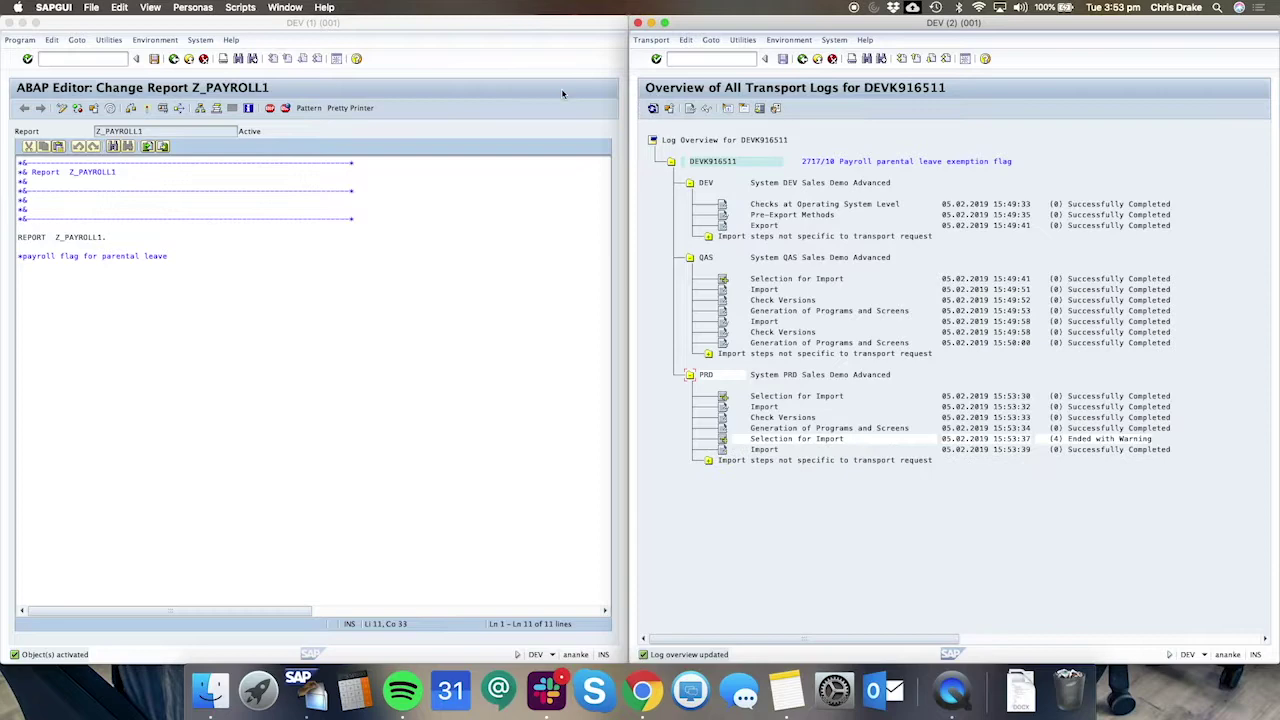
# Reload request 2717 in Rev-Trac and all change requests in ServiceNow, and compare the request's status with the title, approval and Rev-Trac status of CHG0030412.
pyautogui.press('super+Tab')
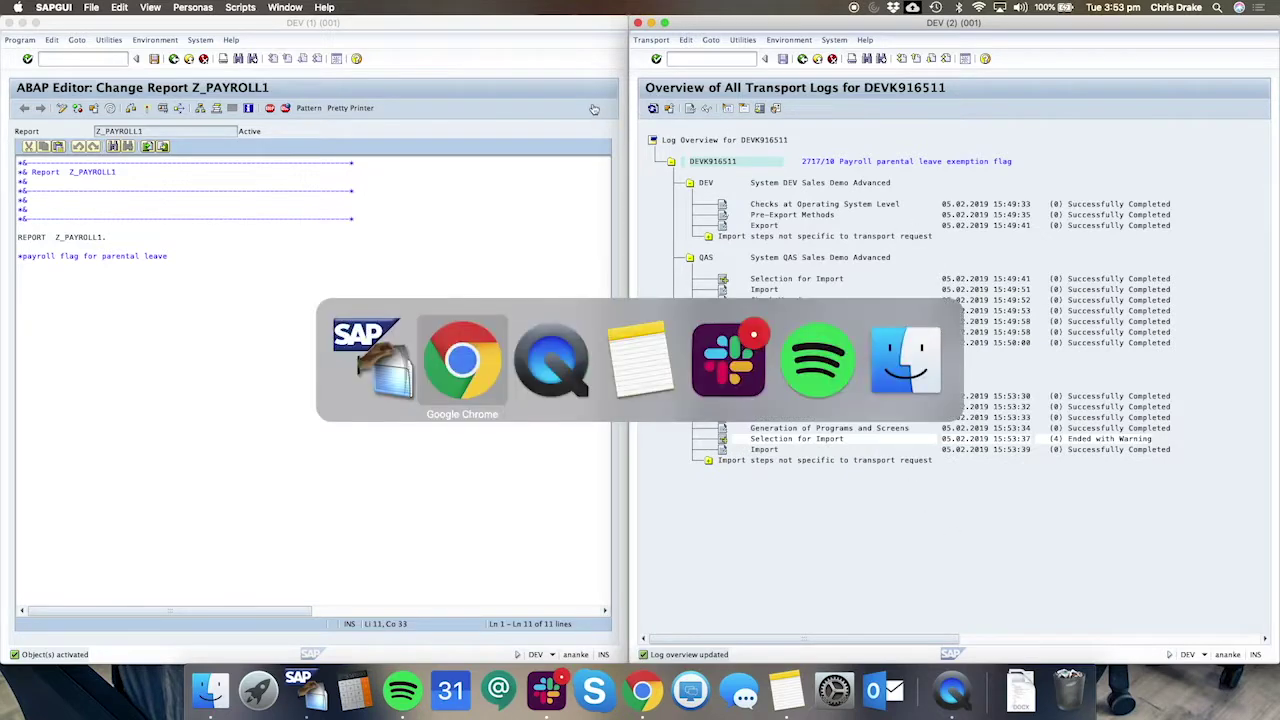
pyautogui.click(58, 56)
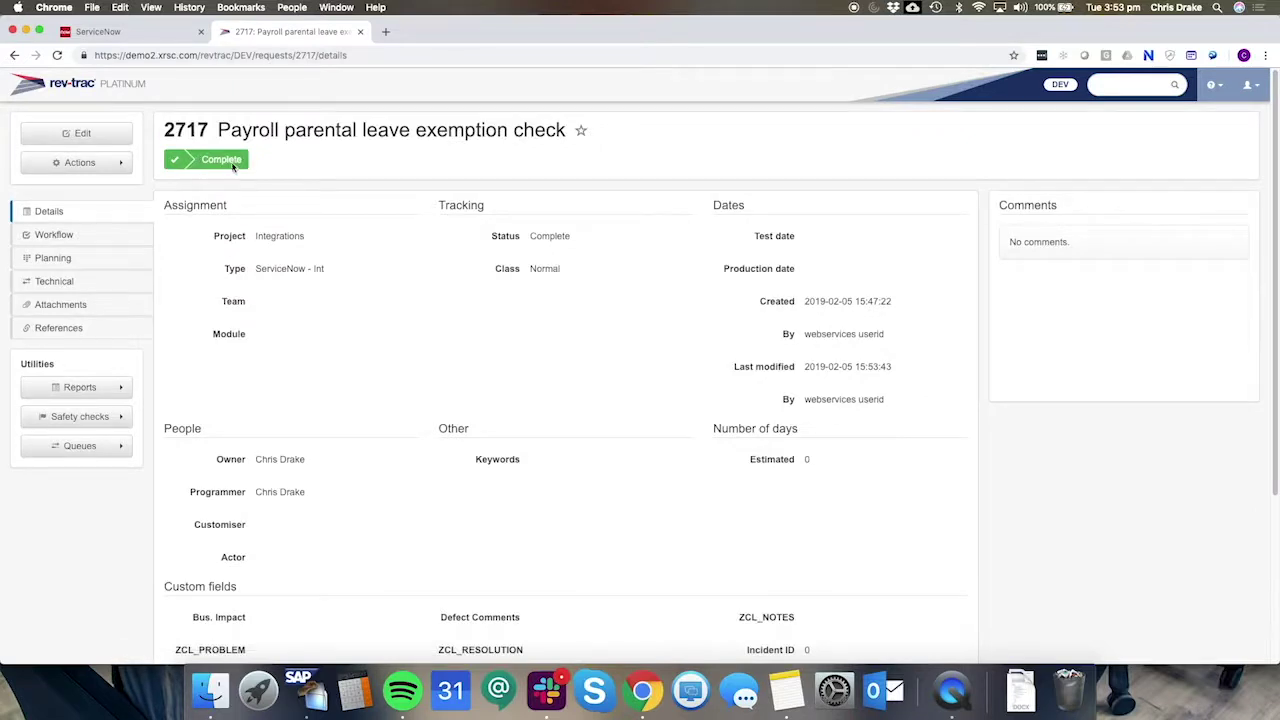
pyautogui.click(140, 32)
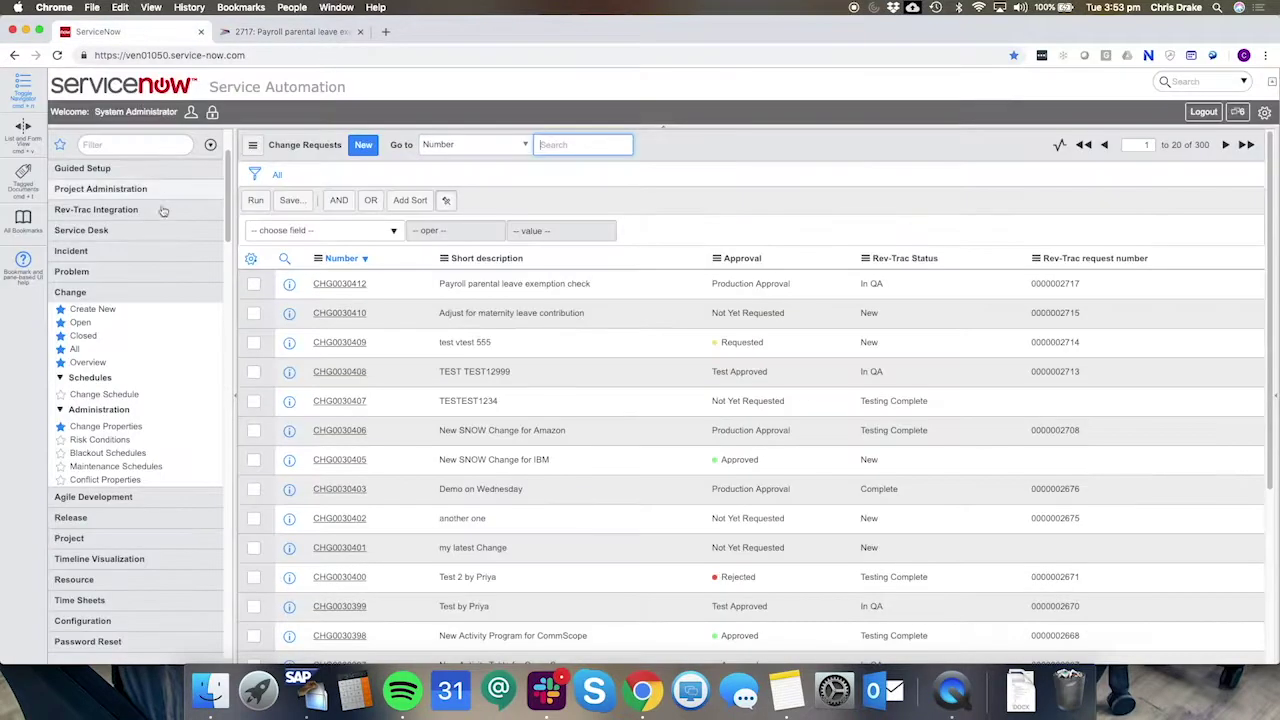
pyautogui.click(75, 349)
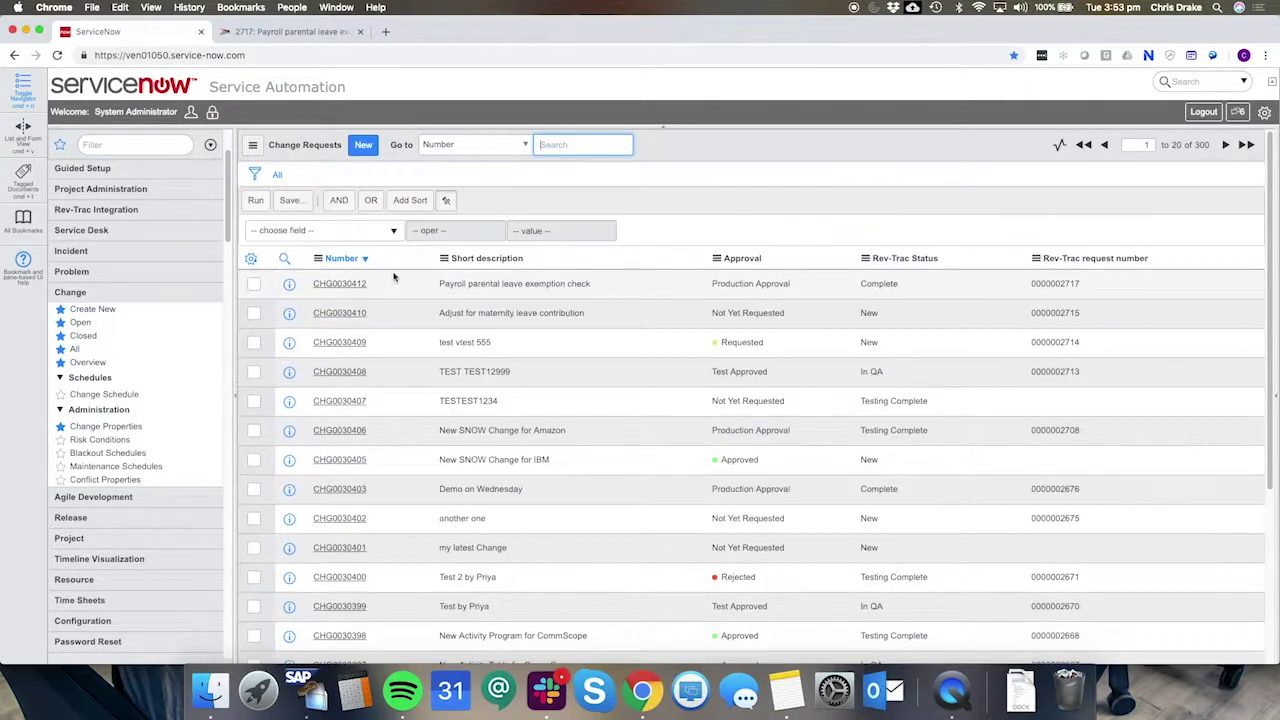
pyautogui.moveTo(437, 281); pyautogui.dragTo(604, 285)
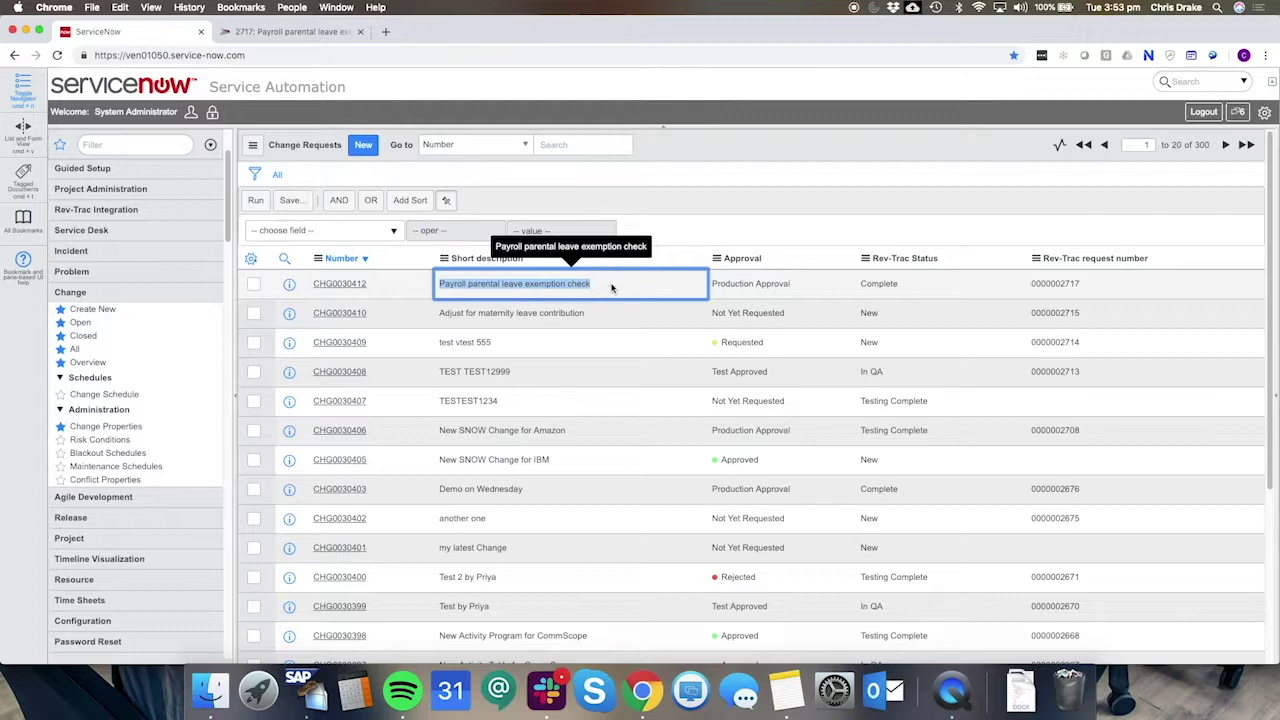
pyautogui.click(748, 287)
pyautogui.click(866, 285)
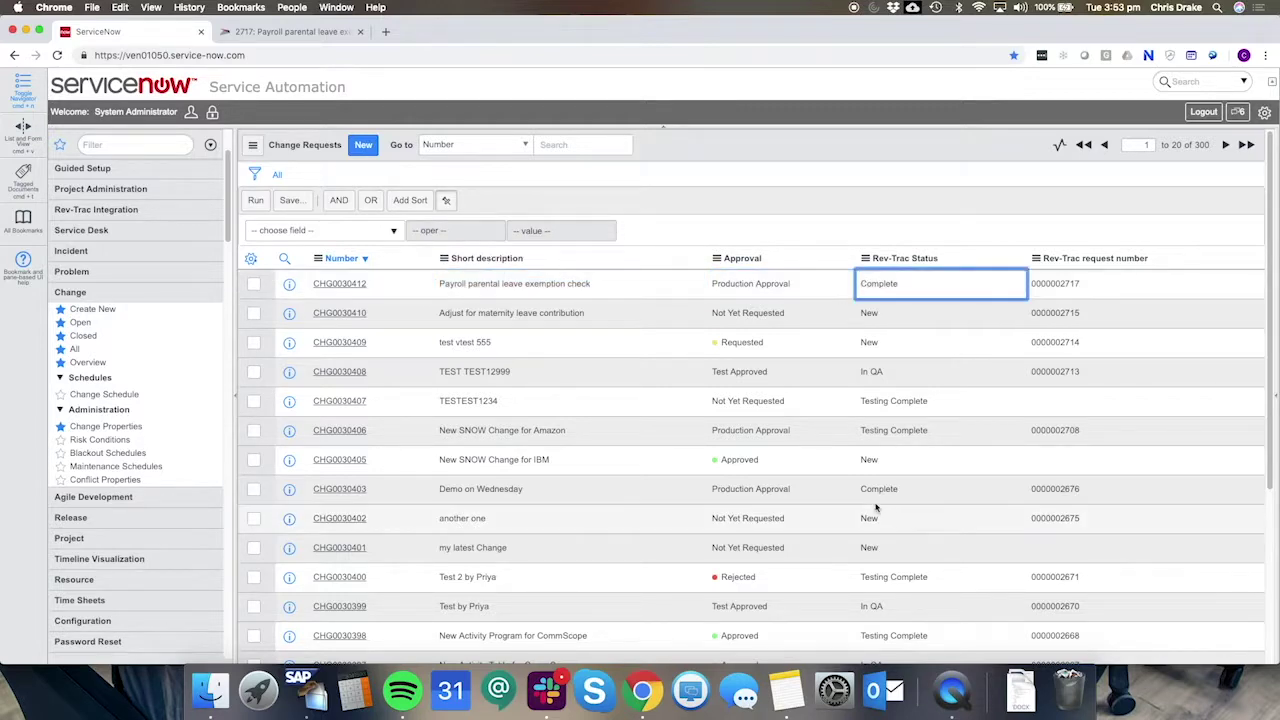